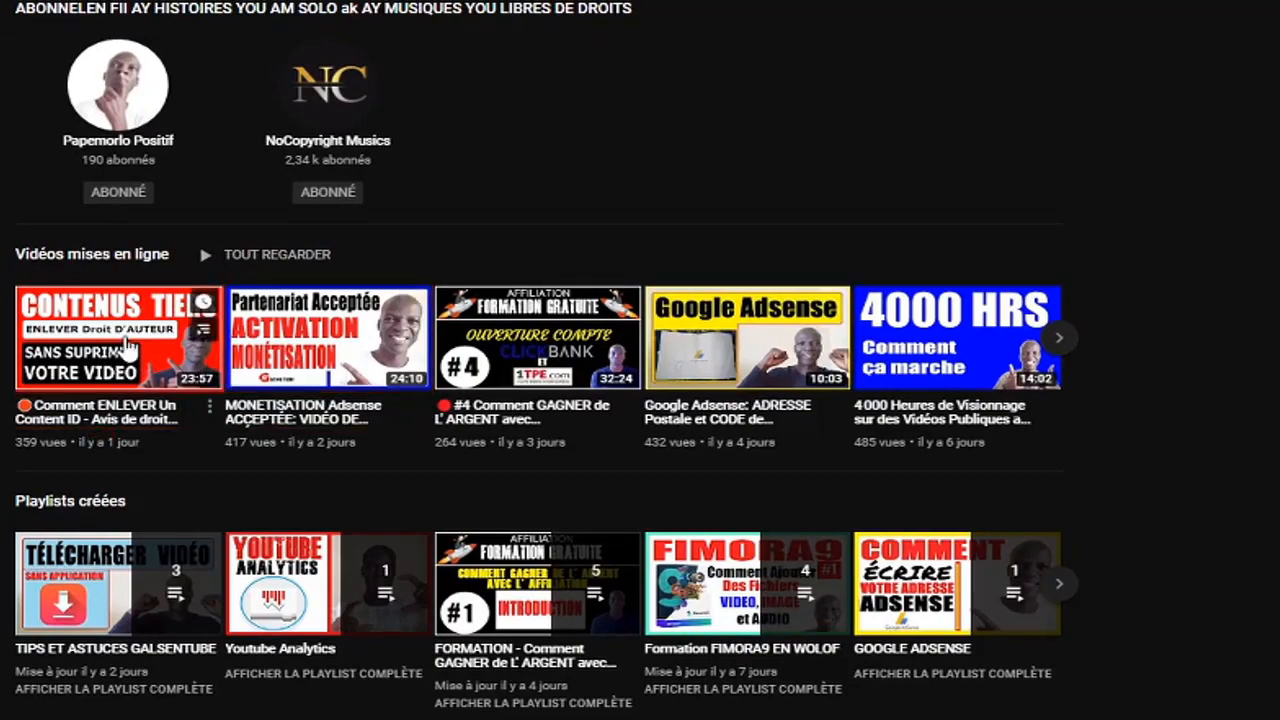
# Open the channel's "Comment ENLEVER Un Content ID" video and bring up its details for editing in YouTube Studio
pyautogui.click(135, 345)
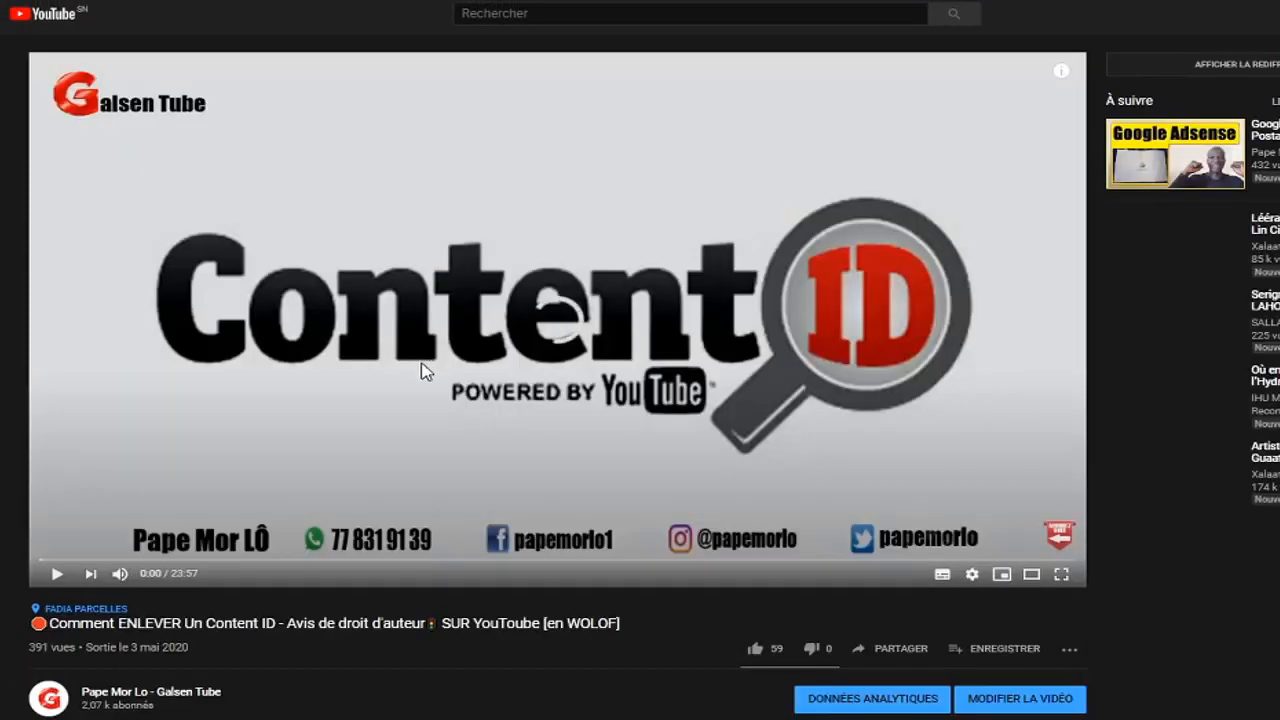
pyautogui.scroll(-4, 420, 380)
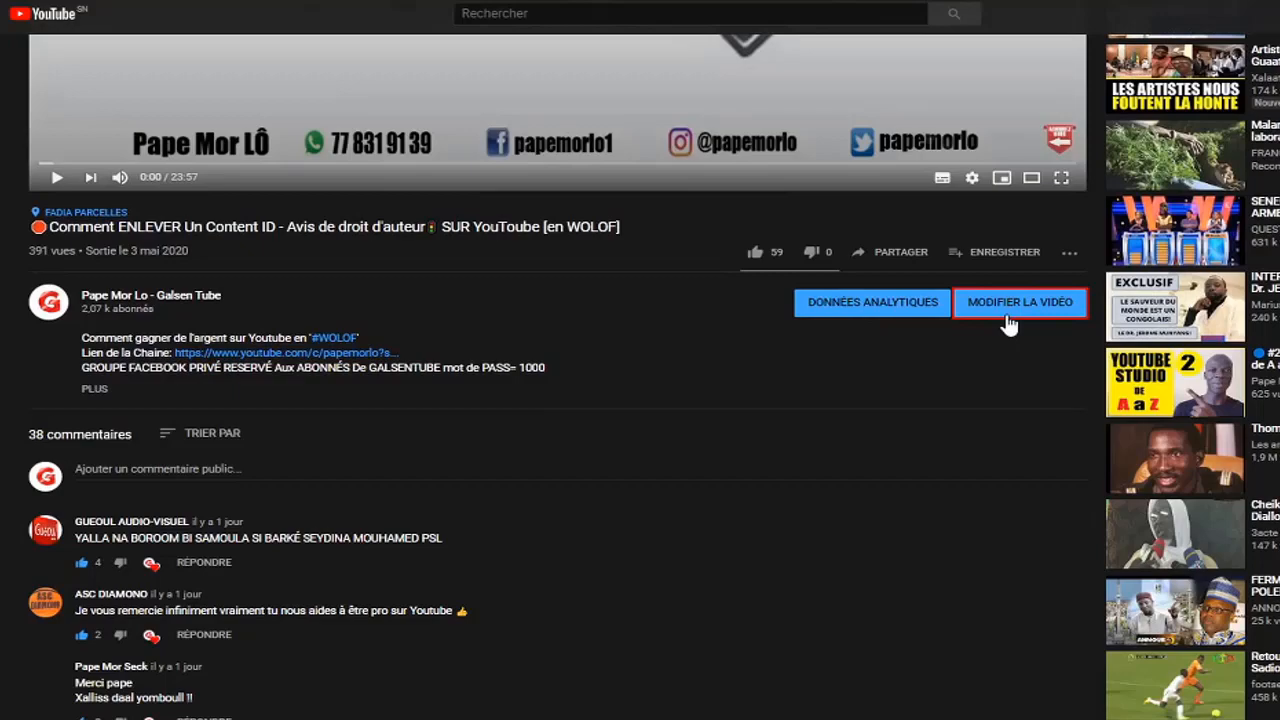
pyautogui.click(1020, 302)
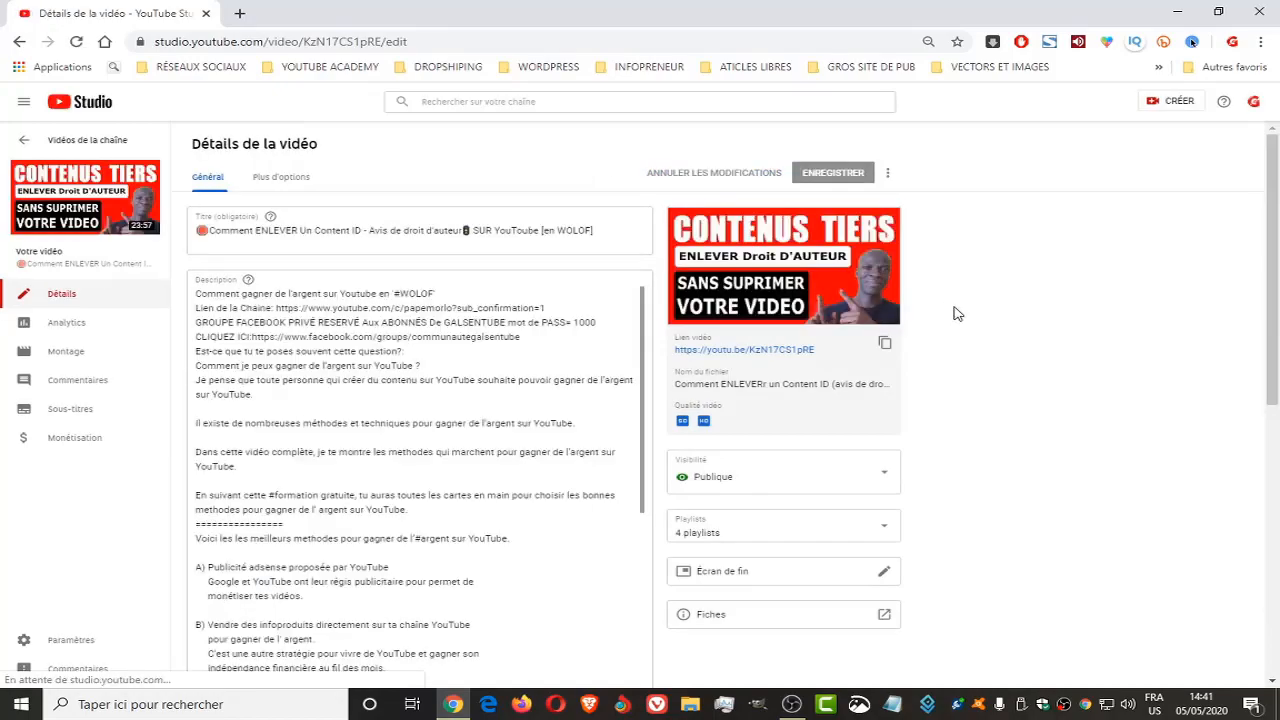
# Open the Écran de fin editor for the Content ID video
pyautogui.scroll(-3, 989, 344)
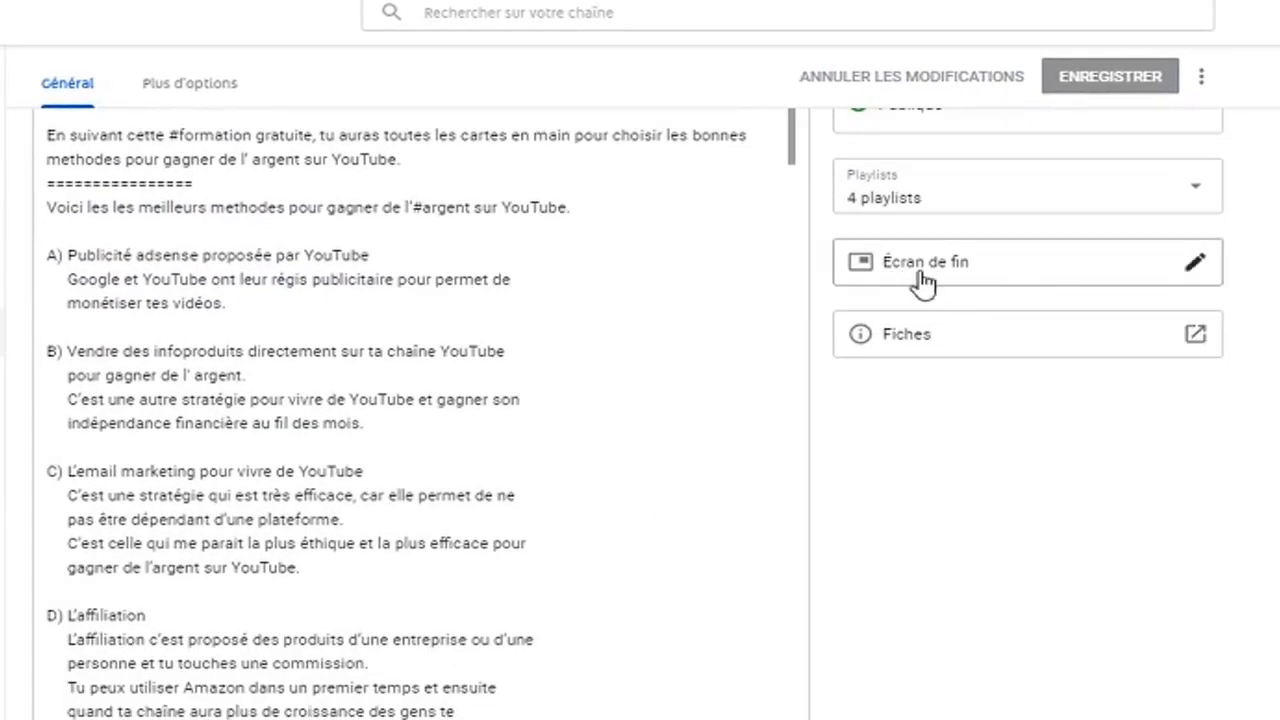
pyautogui.scroll(5, 997, 285)
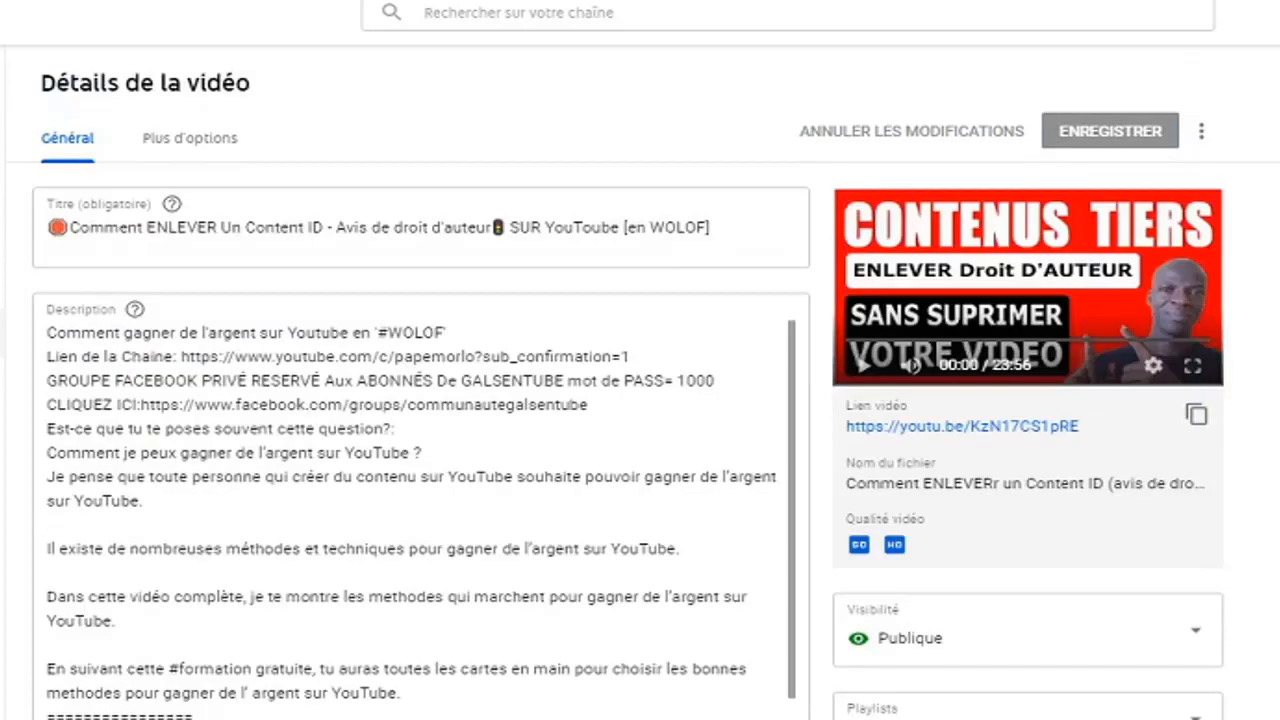
pyautogui.scroll(-5, 640, 400)
pyautogui.scroll(1, 640, 400)
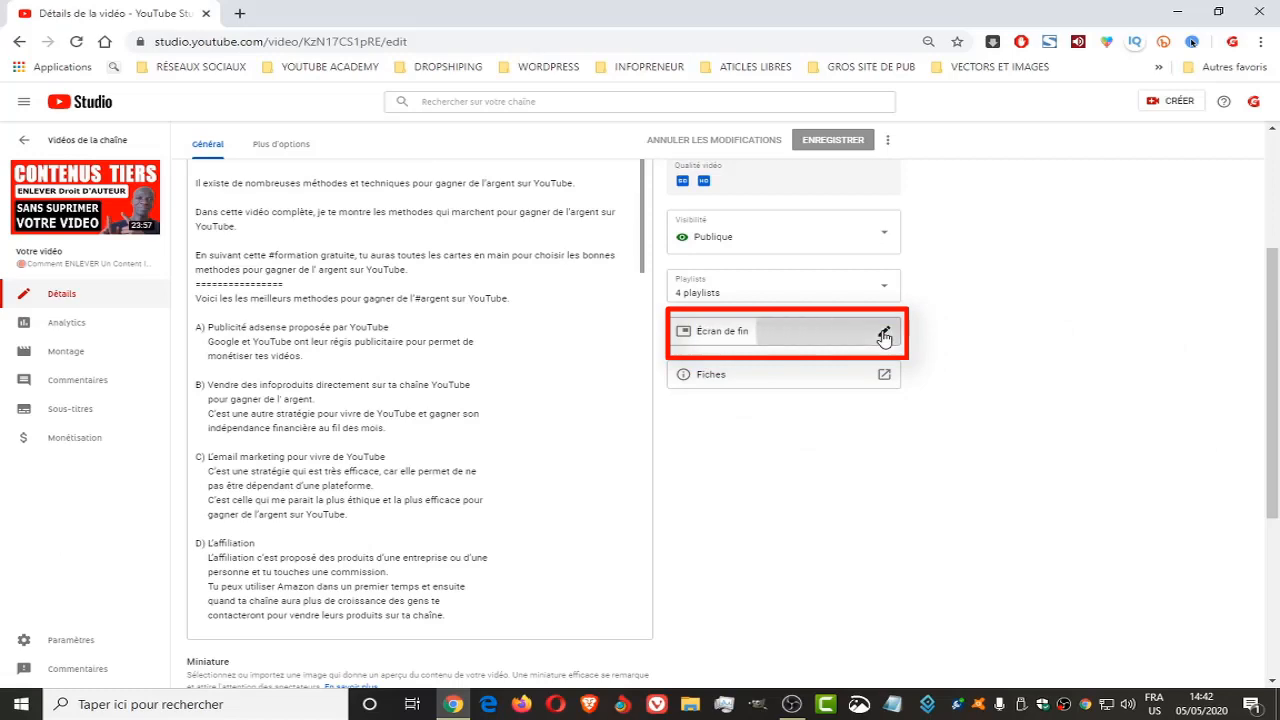
pyautogui.click(884, 336)
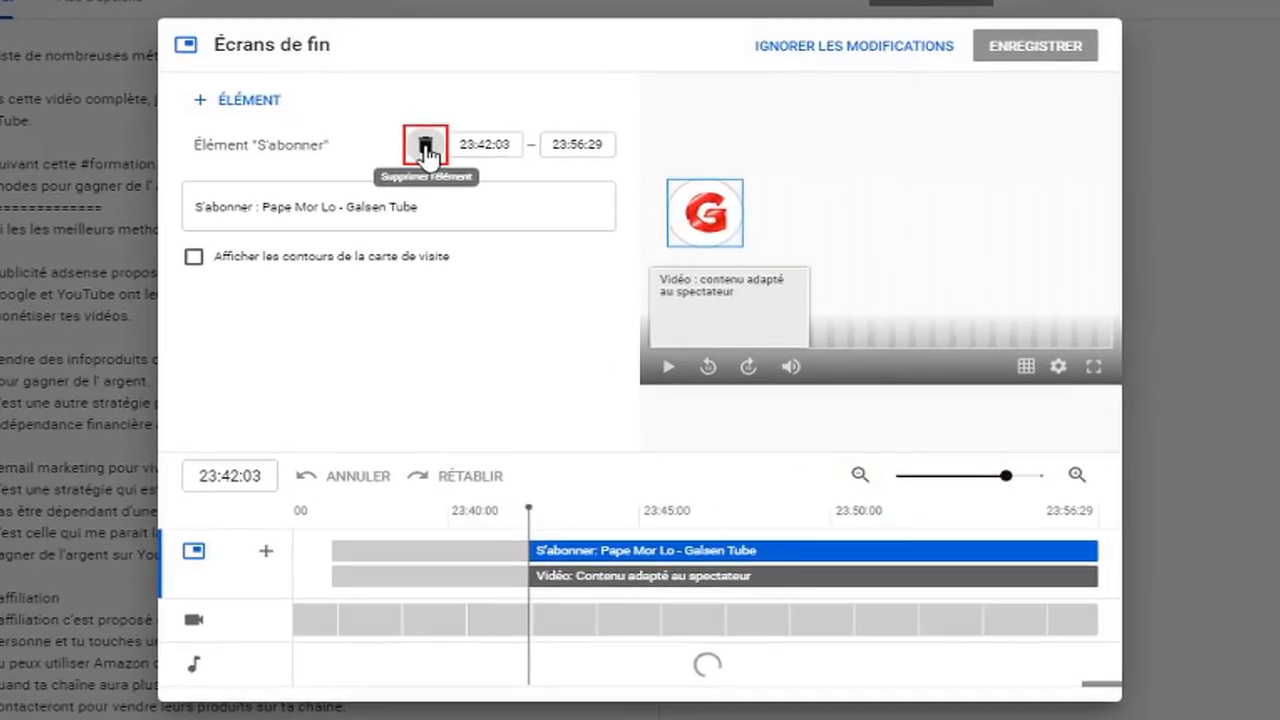
# Delete the existing subscribe and video elements from the end screen and review the available layout templates
pyautogui.click(497, 242)
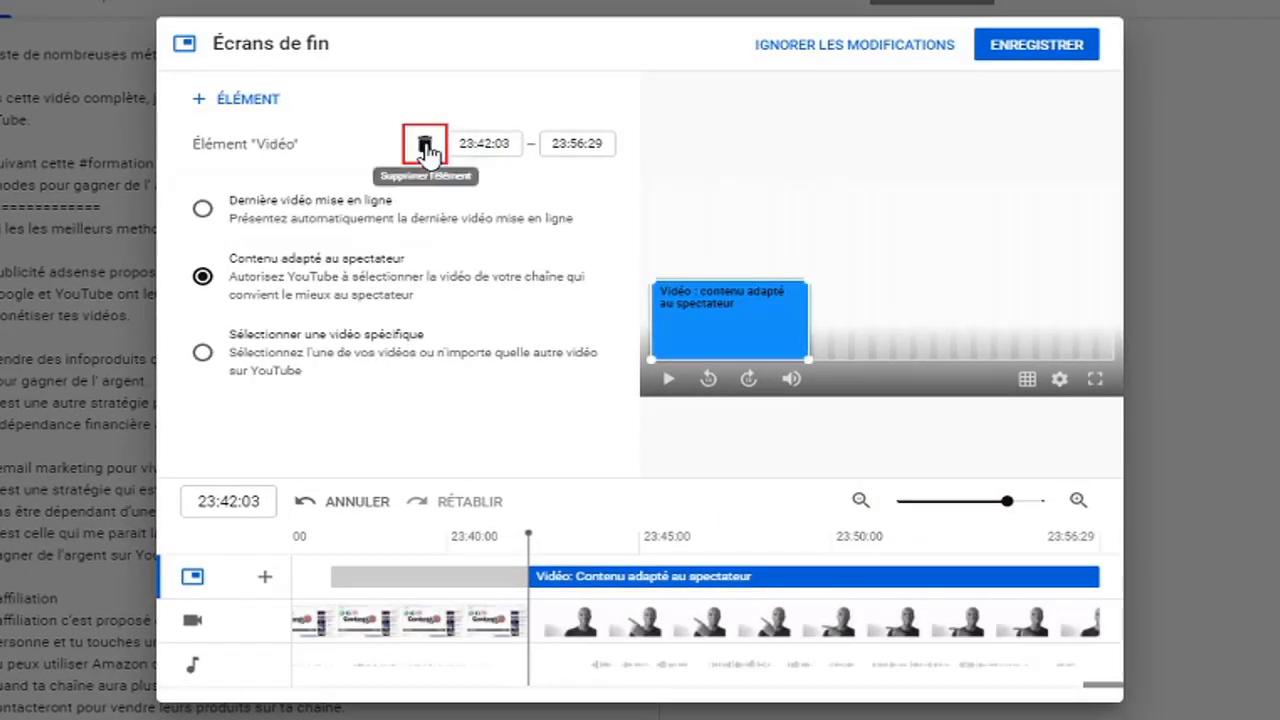
pyautogui.click(425, 146)
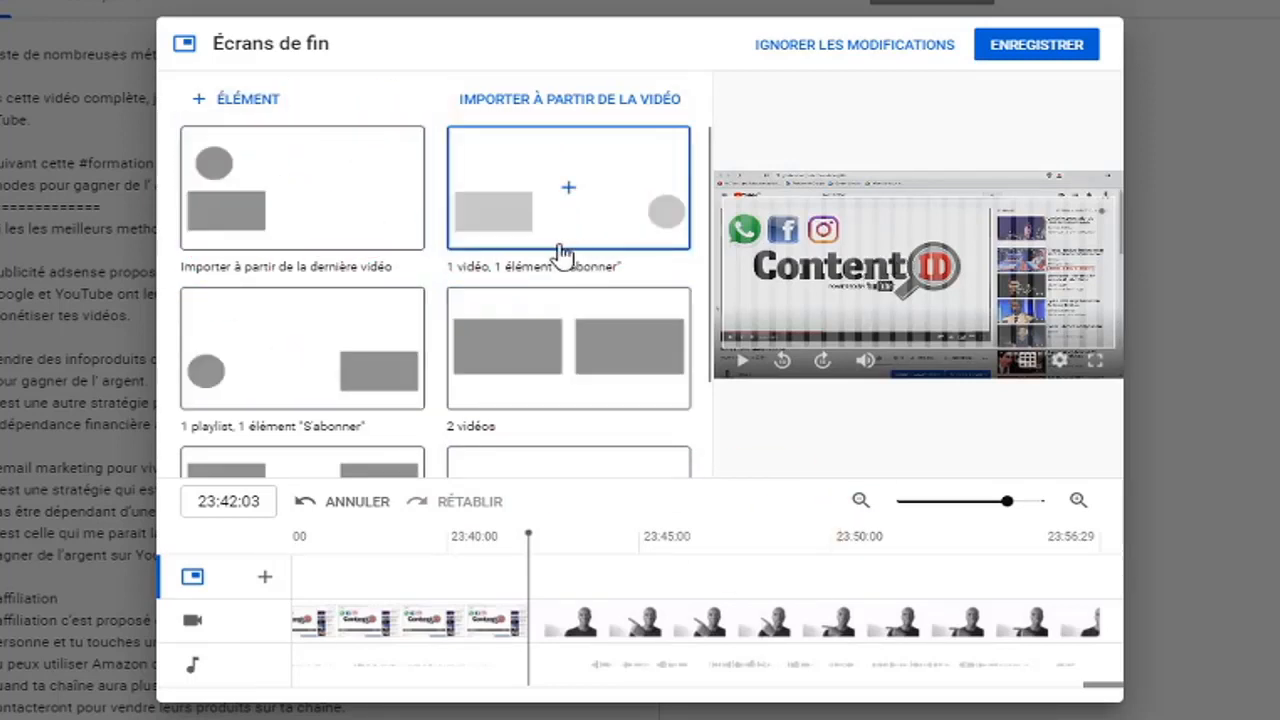
pyautogui.scroll(-1, 560, 252)
pyautogui.scroll(1, 553, 276)
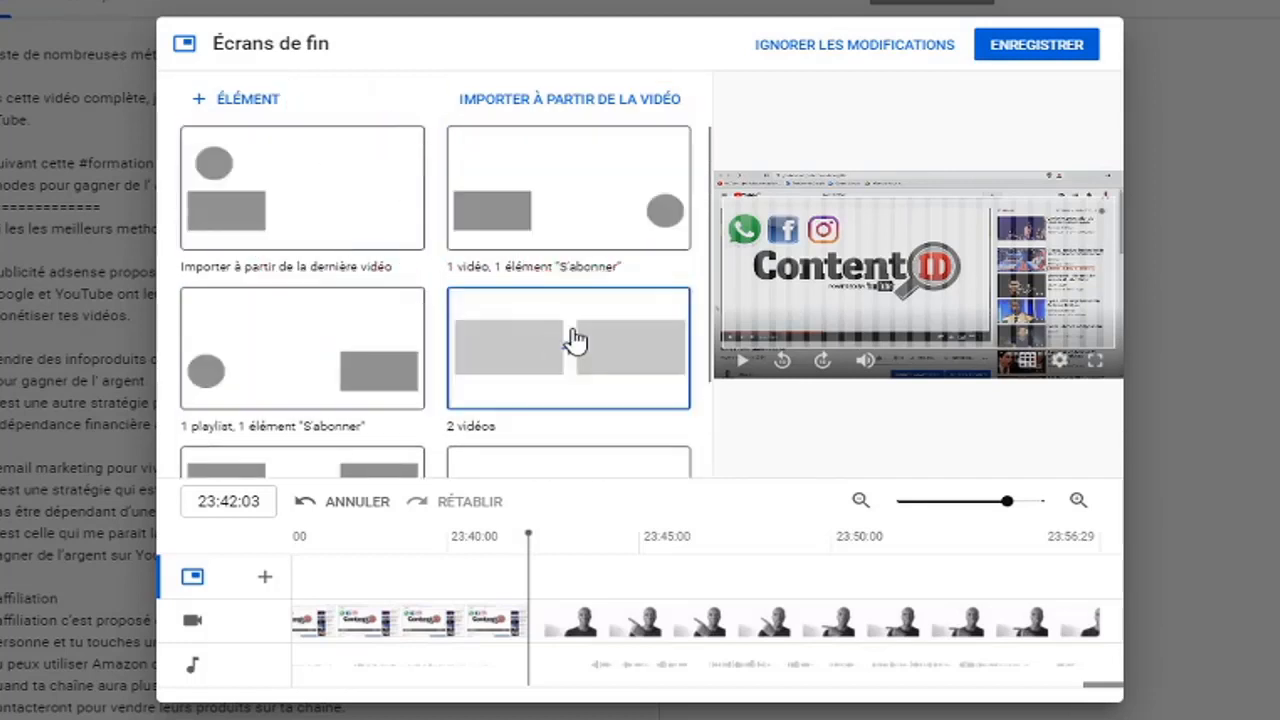
pyautogui.scroll(-1, 577, 337)
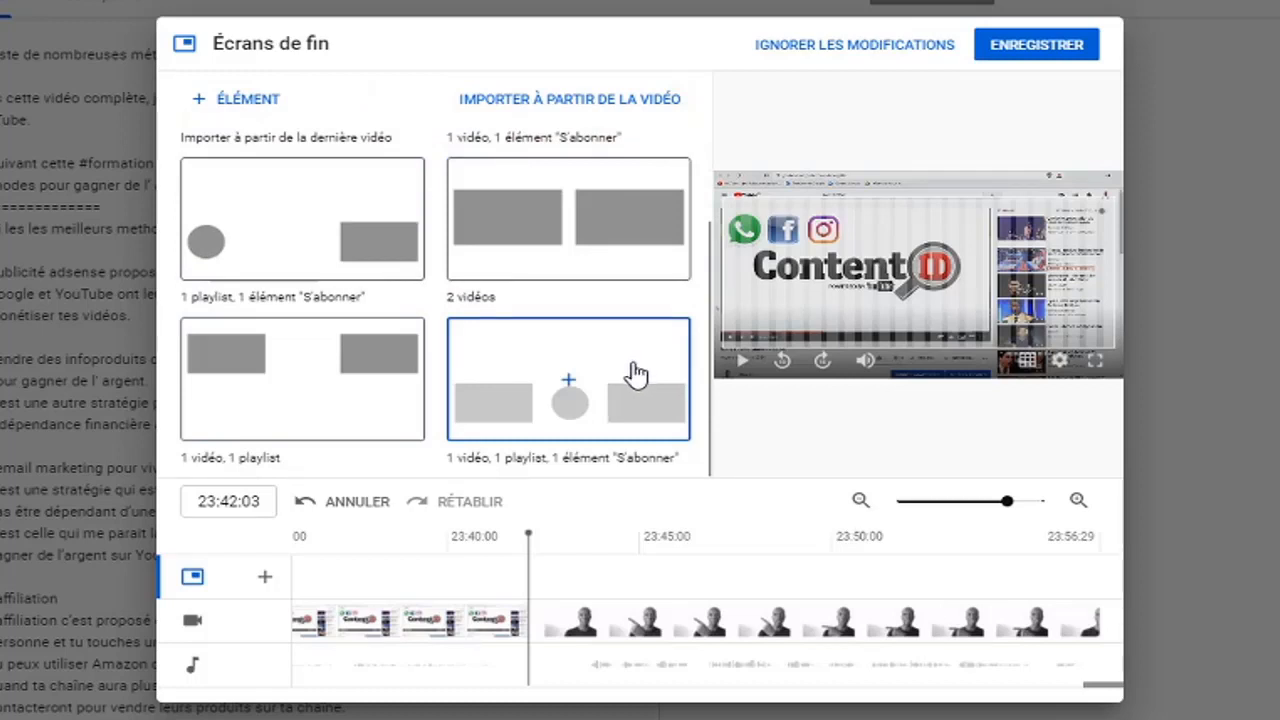
pyautogui.scroll(1, 634, 371)
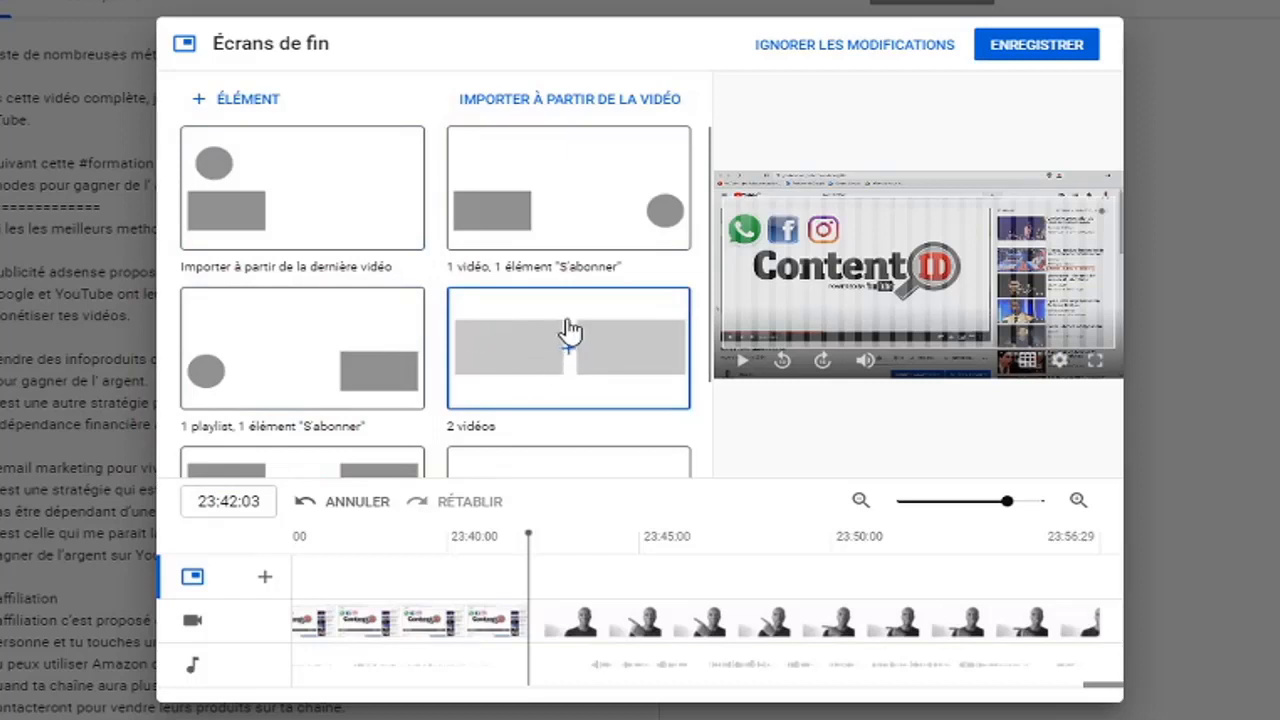
pyautogui.scroll(-3, 567, 332)
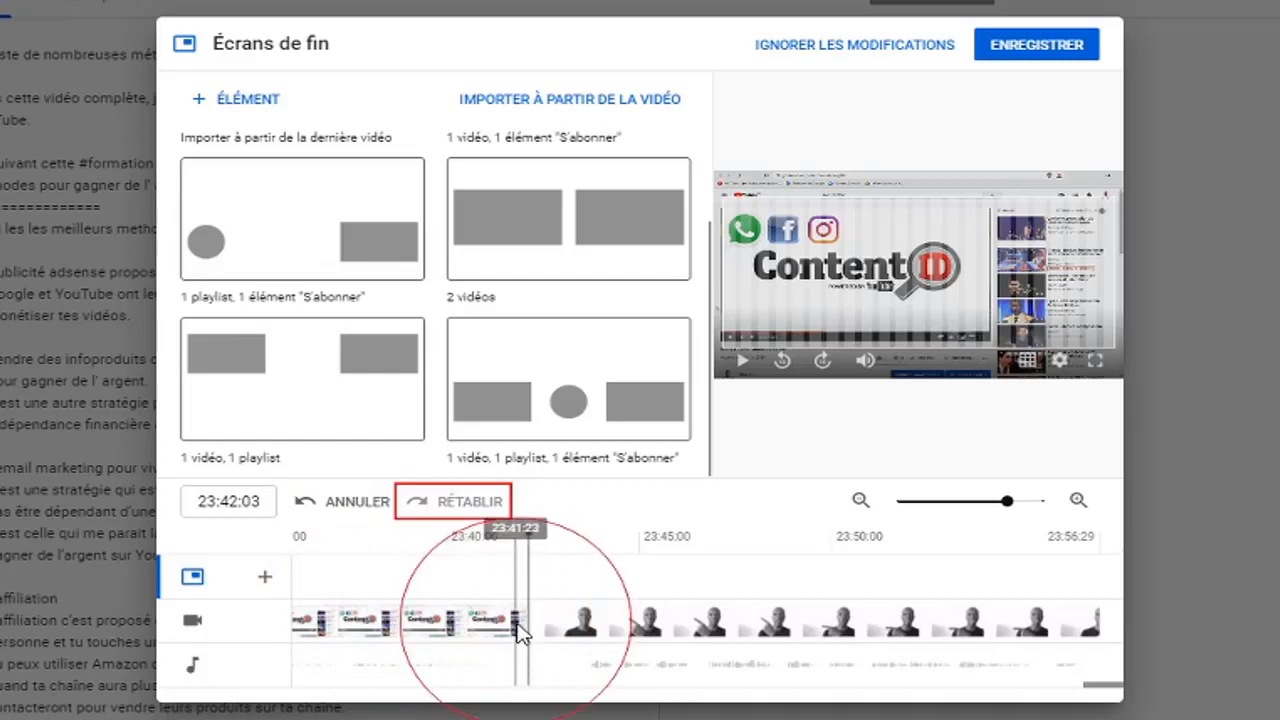
# Preview the video's closing section and place the playhead at 23:41:26, where the talking-head ending begins
pyautogui.click(748, 370)
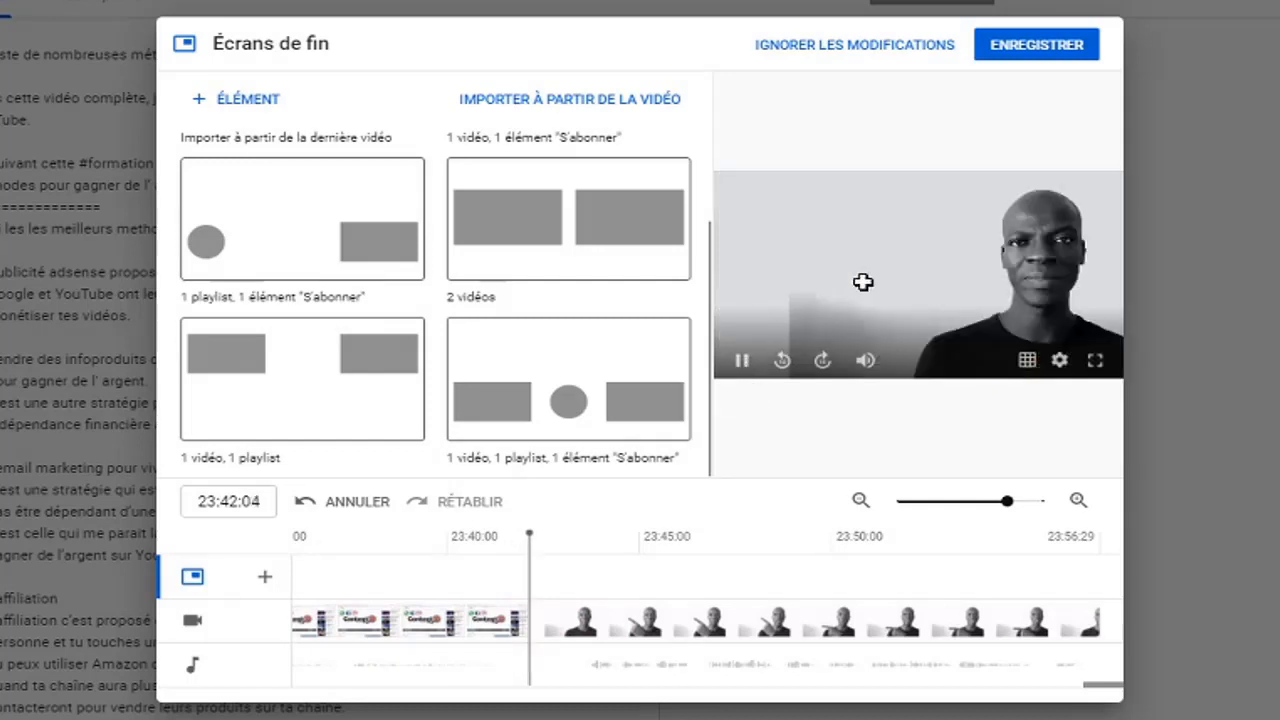
pyautogui.click(519, 578)
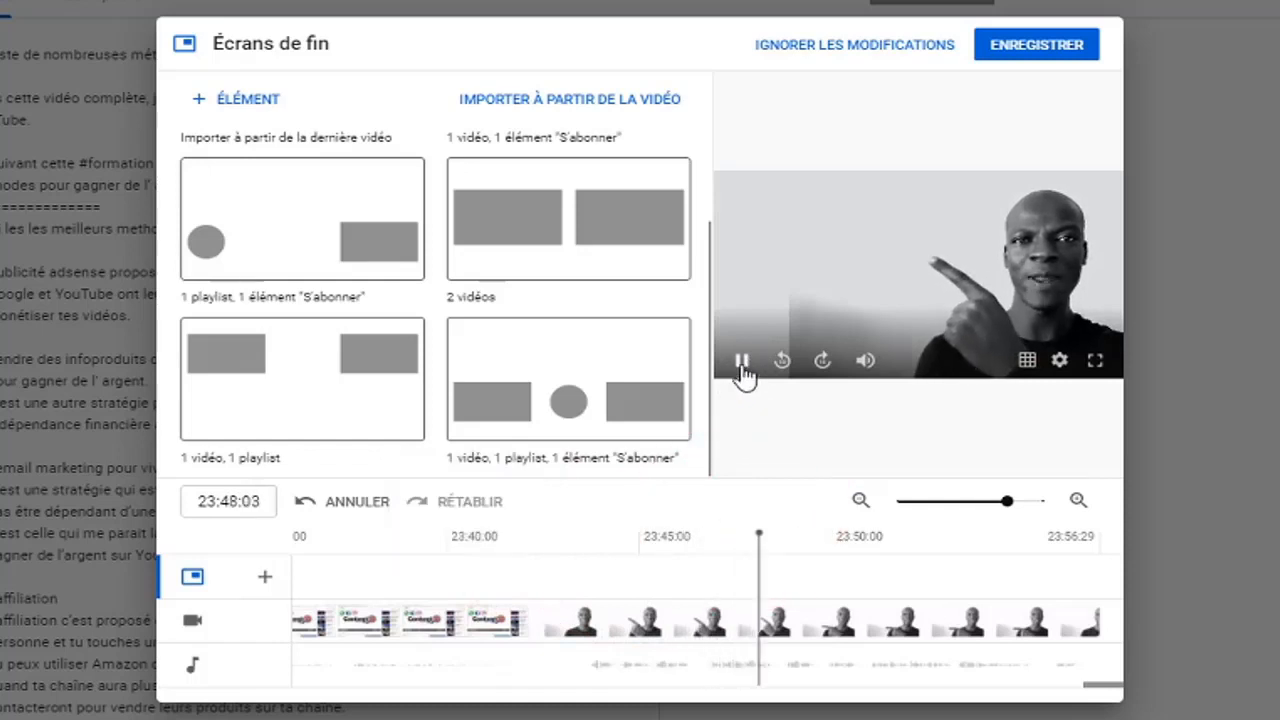
pyautogui.click(743, 366)
pyautogui.moveTo(766, 534); pyautogui.dragTo(520, 542)
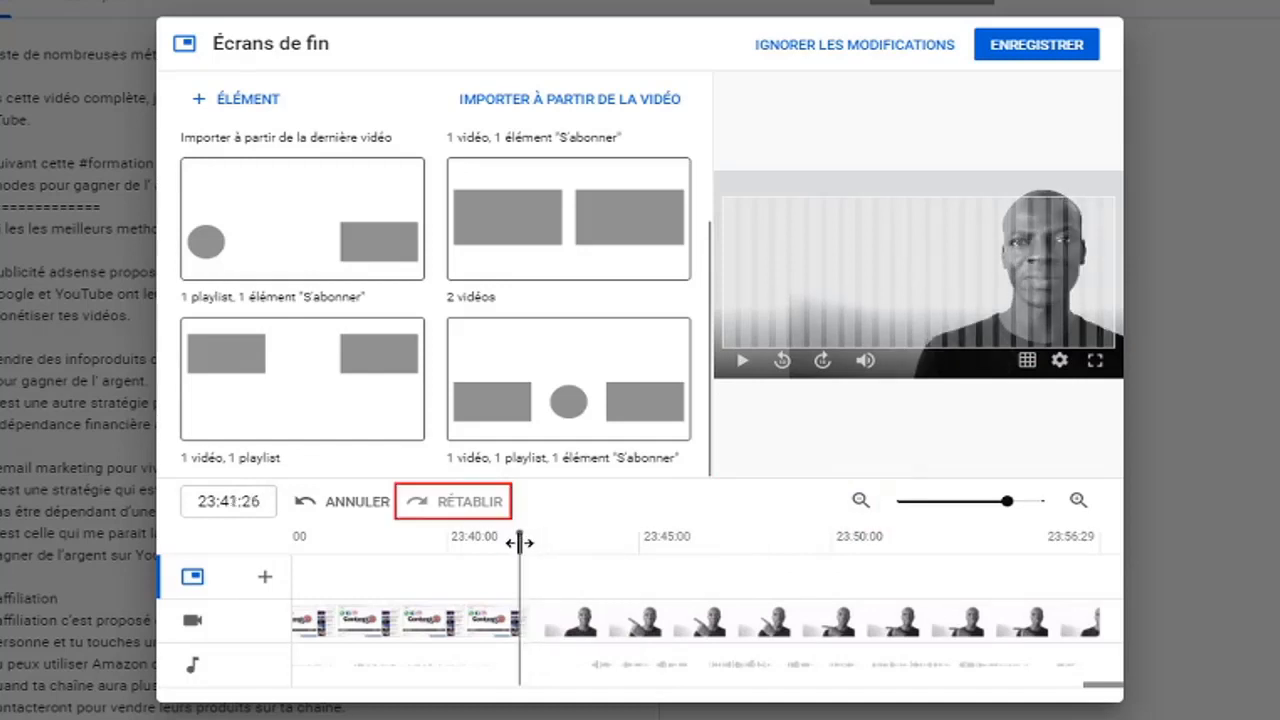
pyautogui.click(519, 542)
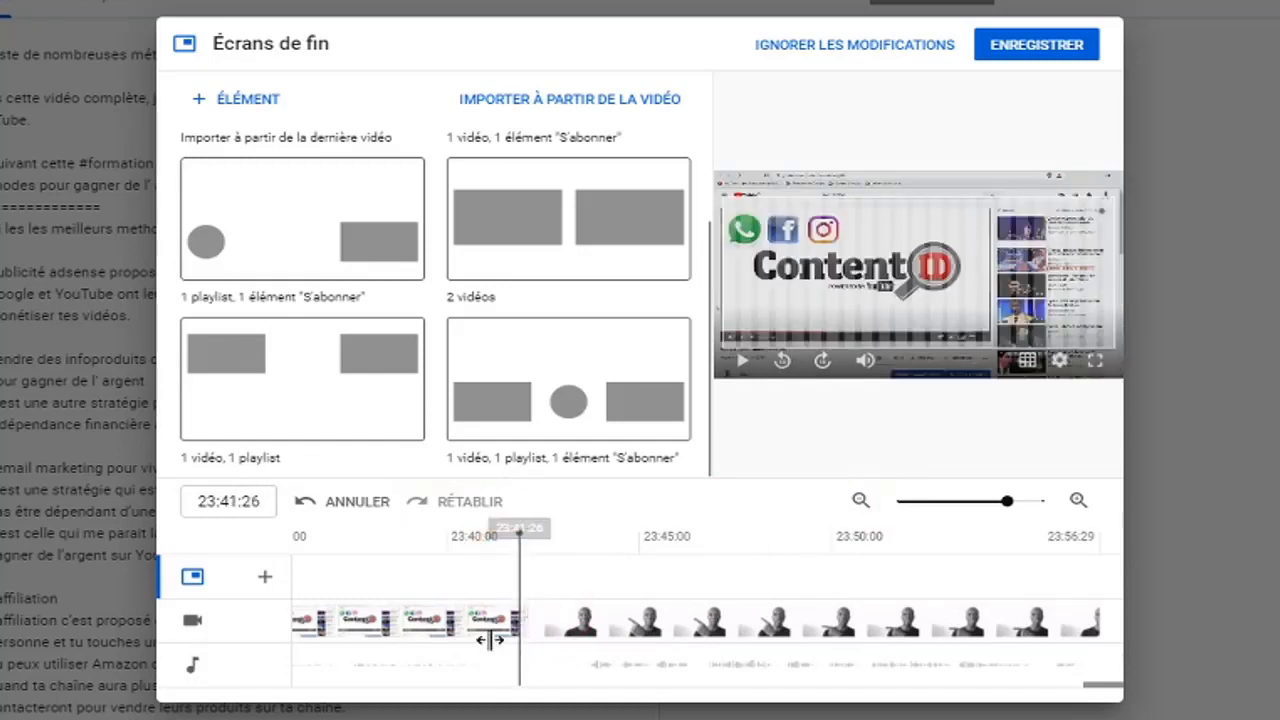
pyautogui.click(1071, 620)
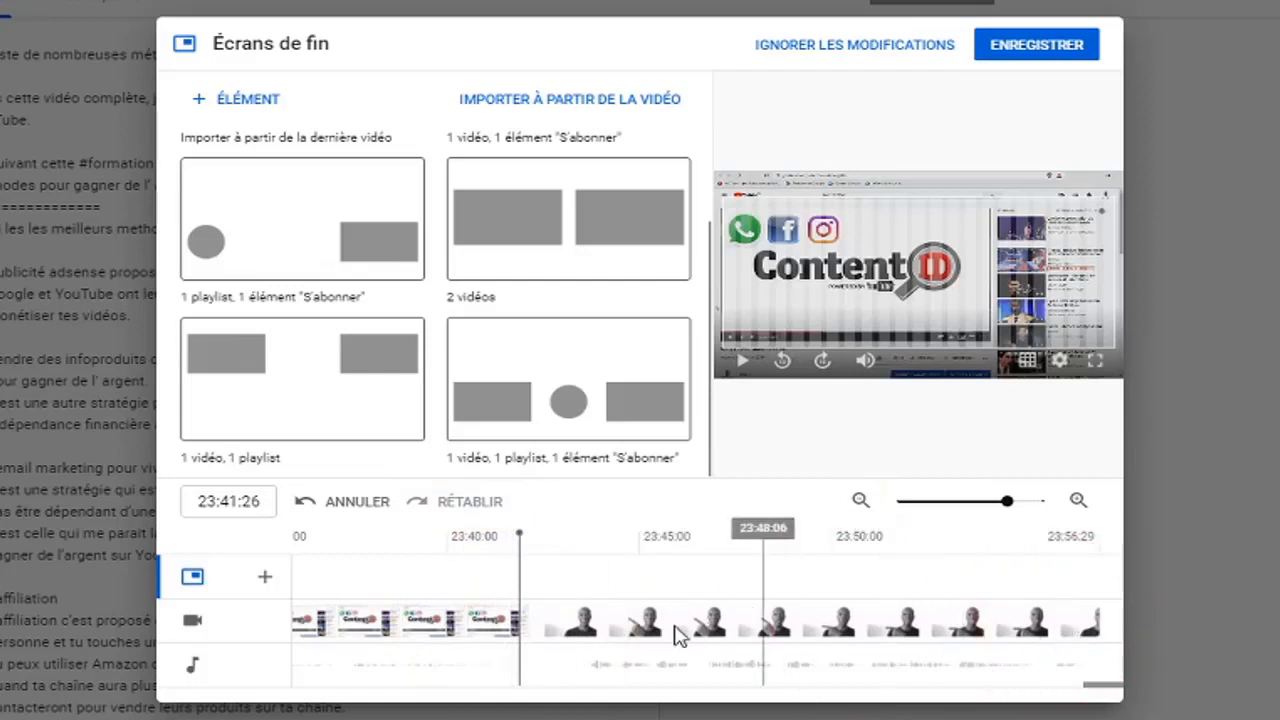
pyautogui.click(1000, 640)
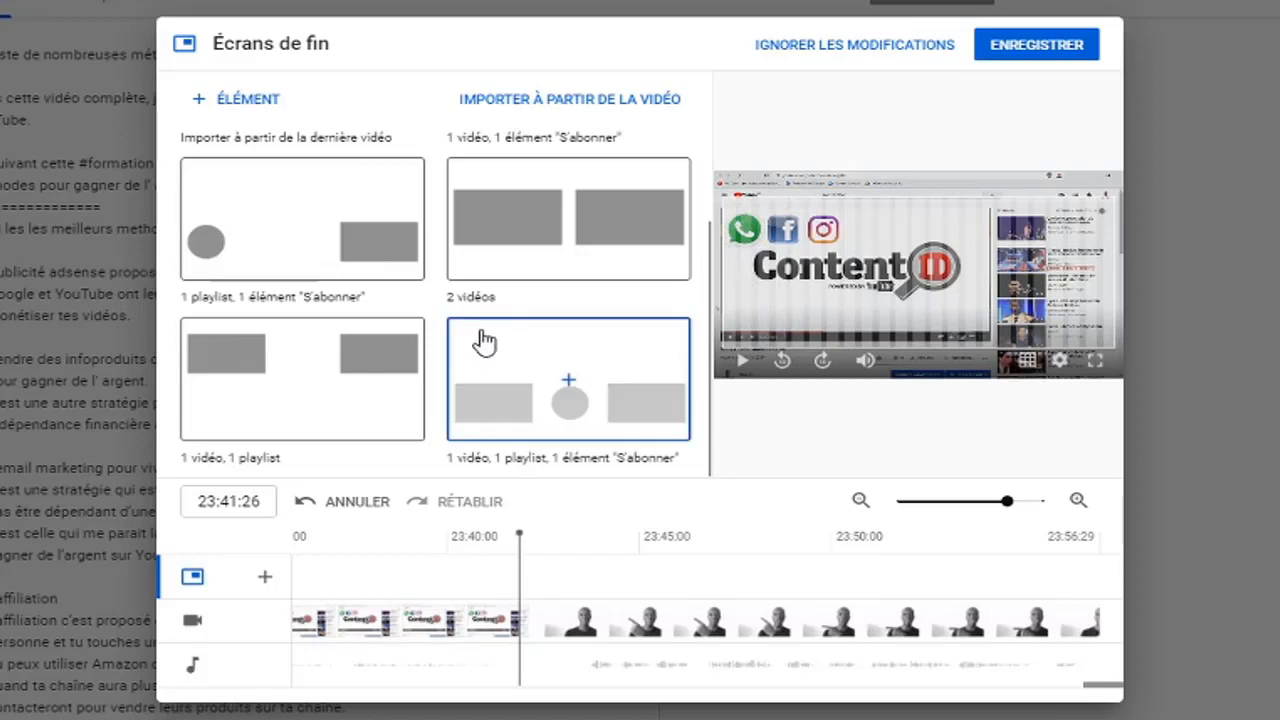
# Apply the layout "Importer à partir de la dernière vidéo" and turn on the business card outlines for the subscribe element
pyautogui.scroll(1, 482, 342)
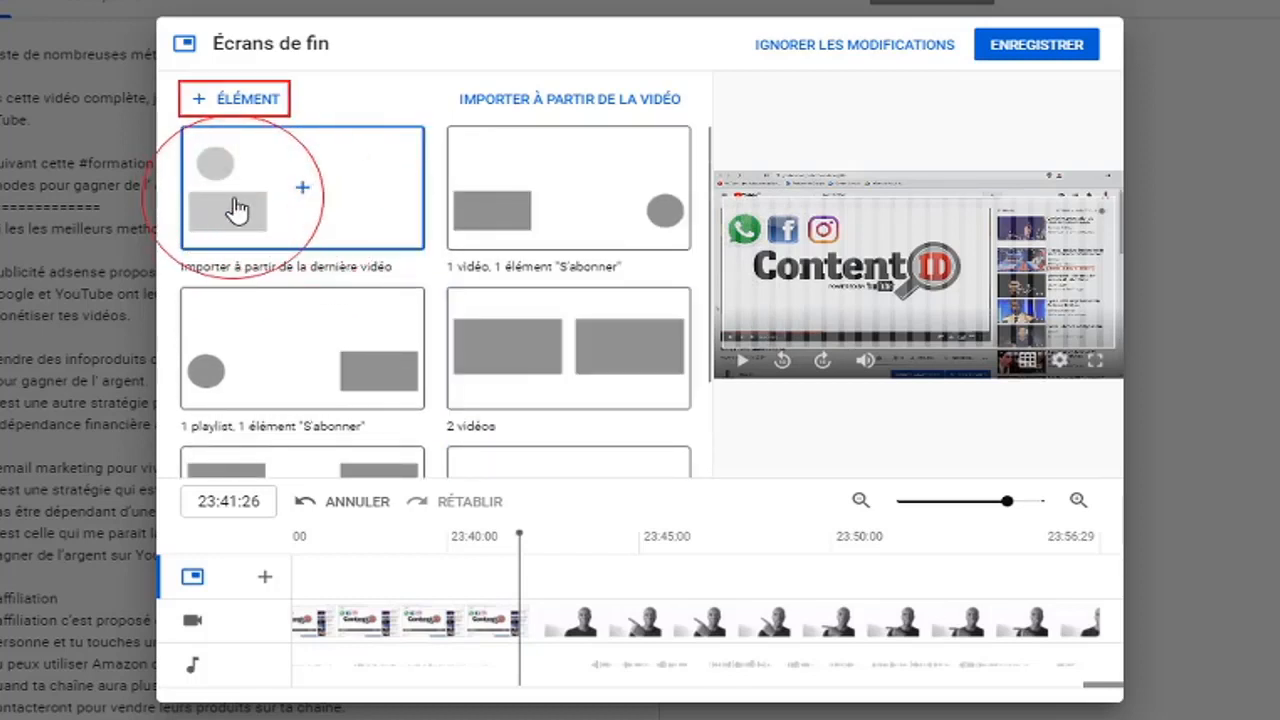
pyautogui.click(303, 193)
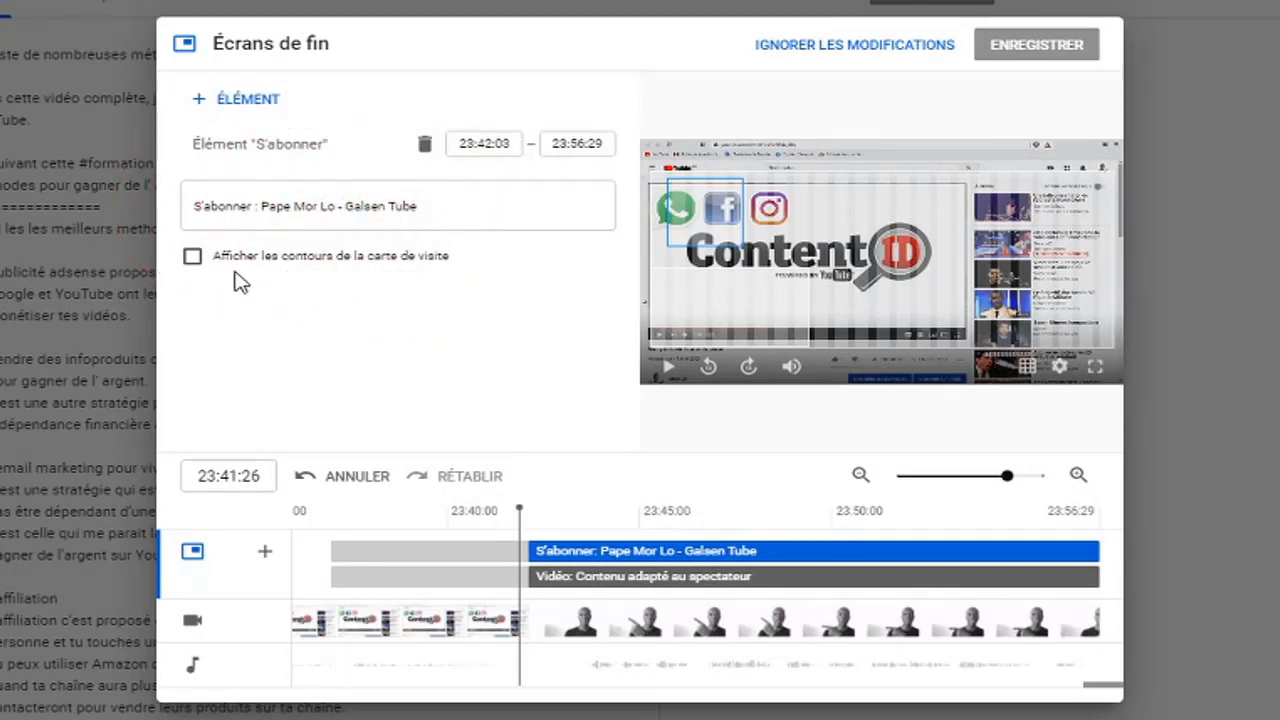
pyautogui.click(193, 260)
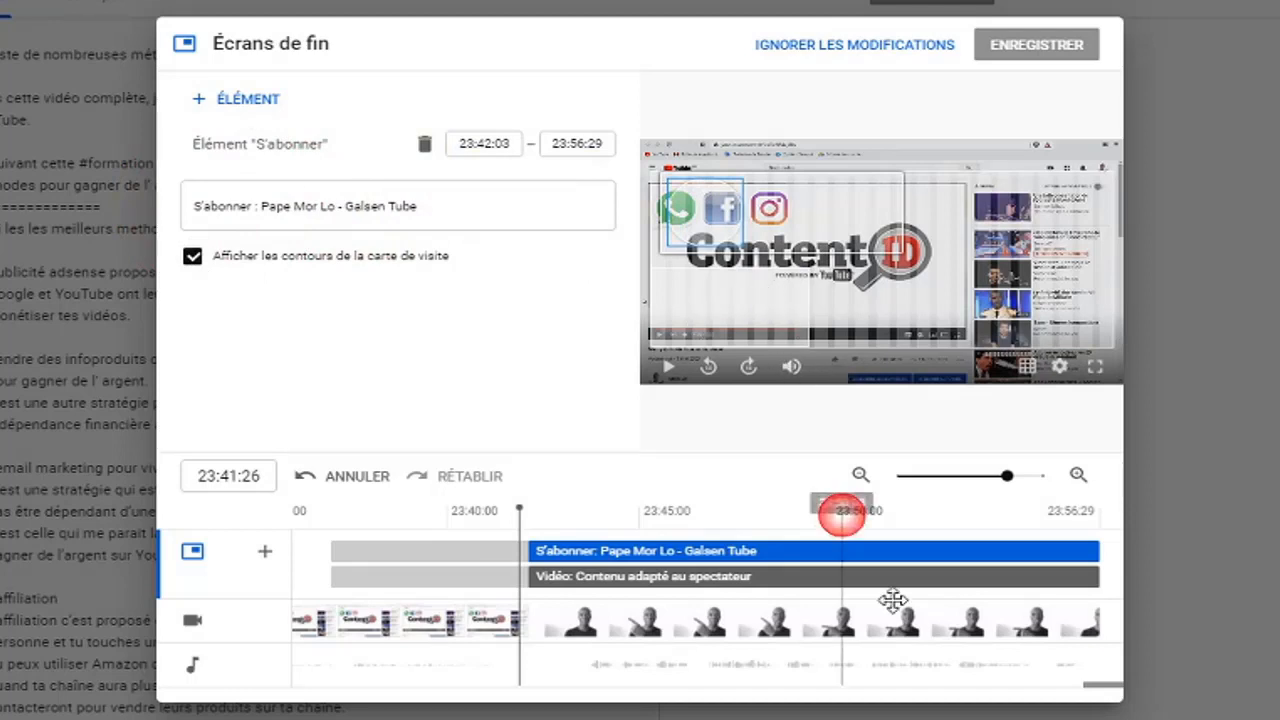
# Move the subscribe element slightly up and to the left in the end screen preview
pyautogui.click(706, 577)
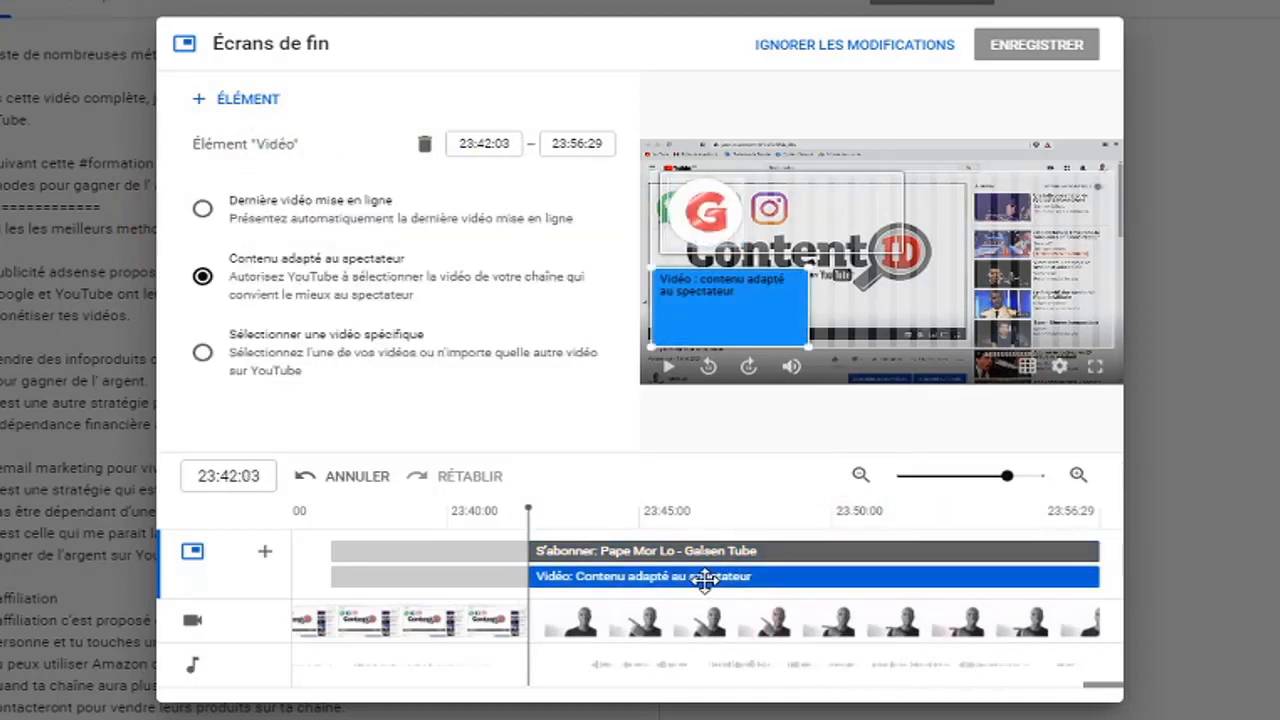
pyautogui.click(706, 551)
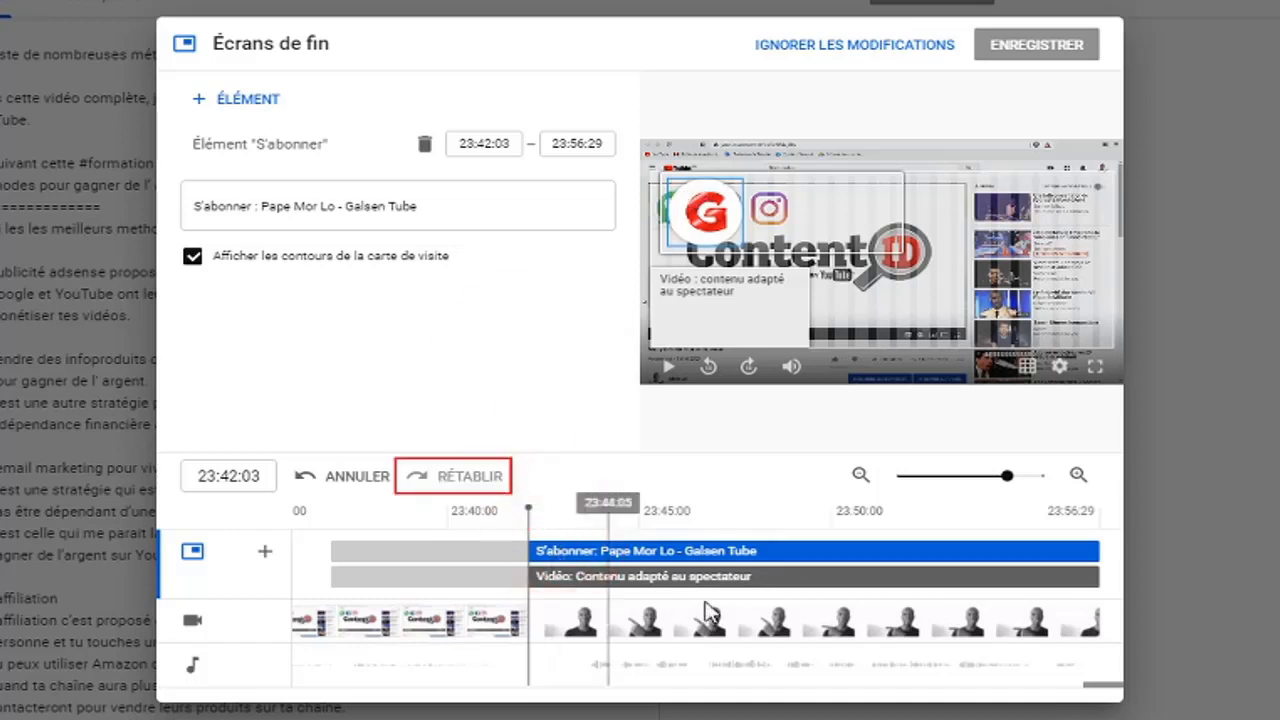
pyautogui.moveTo(718, 213)
pyautogui.mouseDown()
pyautogui.moveTo(1052, 212)
pyautogui.moveTo(1054, 303)
pyautogui.moveTo(909, 206)
pyautogui.moveTo(716, 206)
pyautogui.mouseUp()
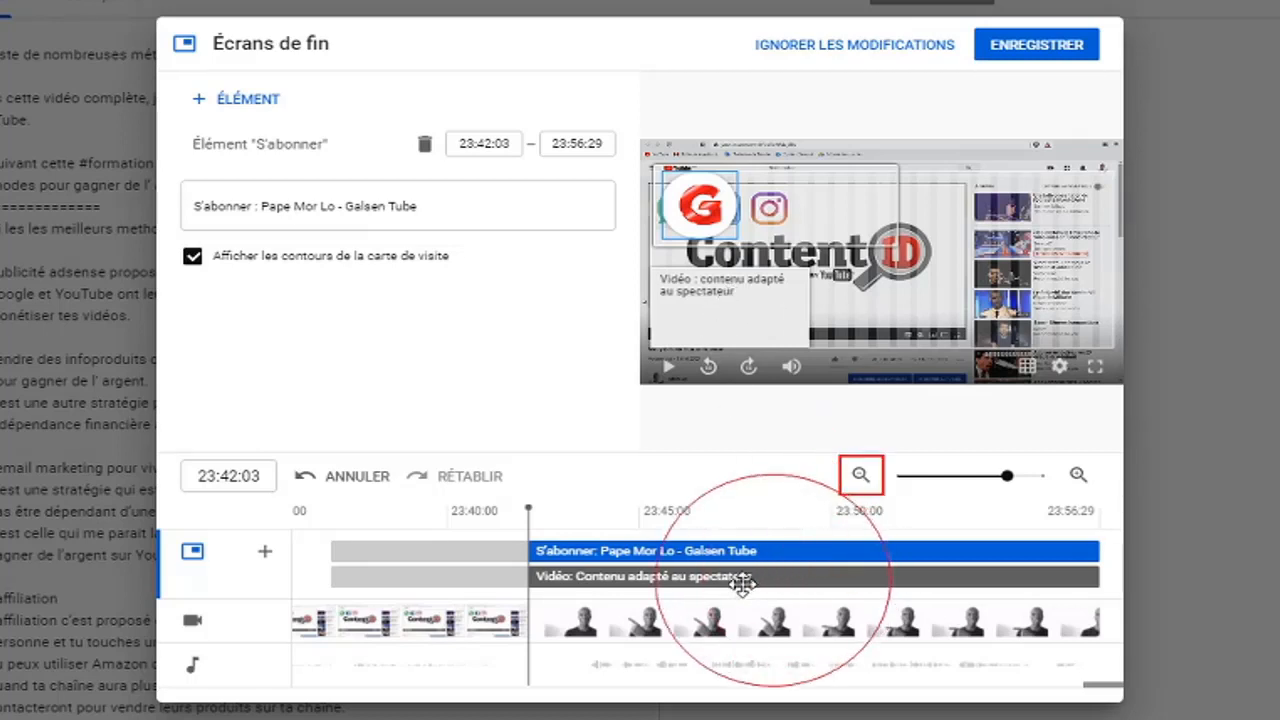
# Try the latest upload and the specific "4000 Heures de Visionnage" video for the video element, and return it to "Contenu adapté au spectateur"
pyautogui.click(706, 577)
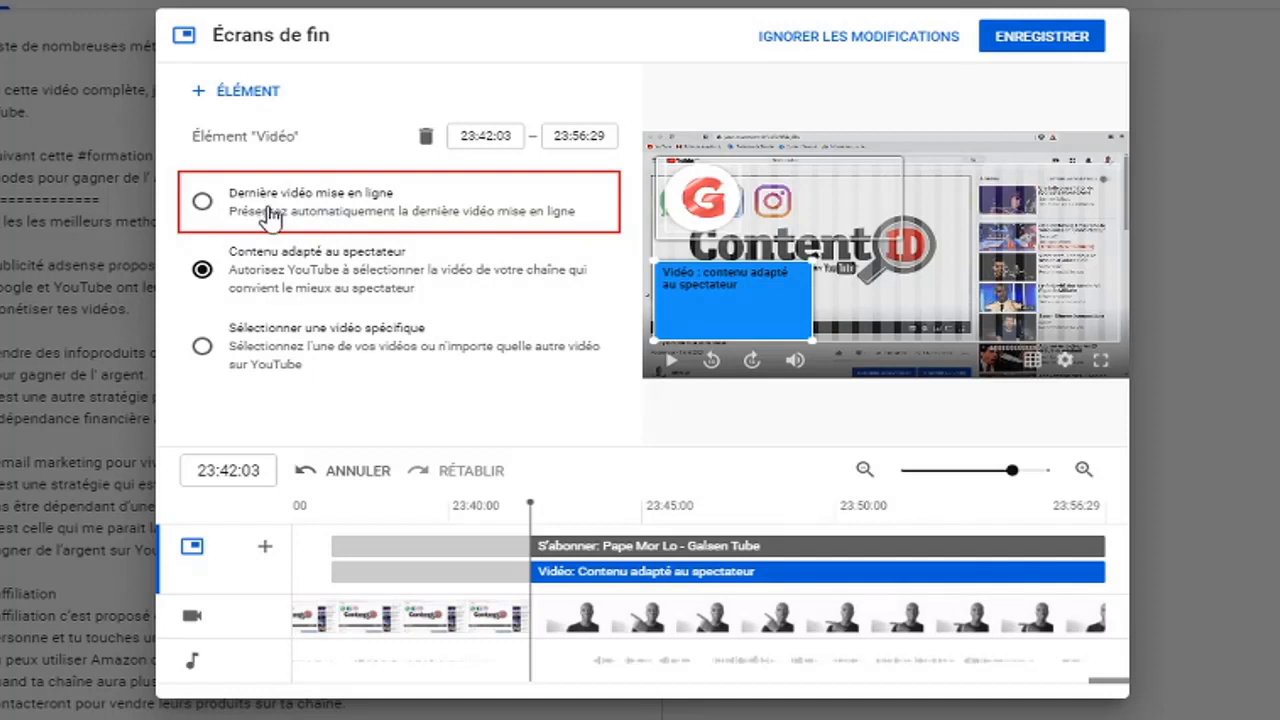
pyautogui.click(202, 206)
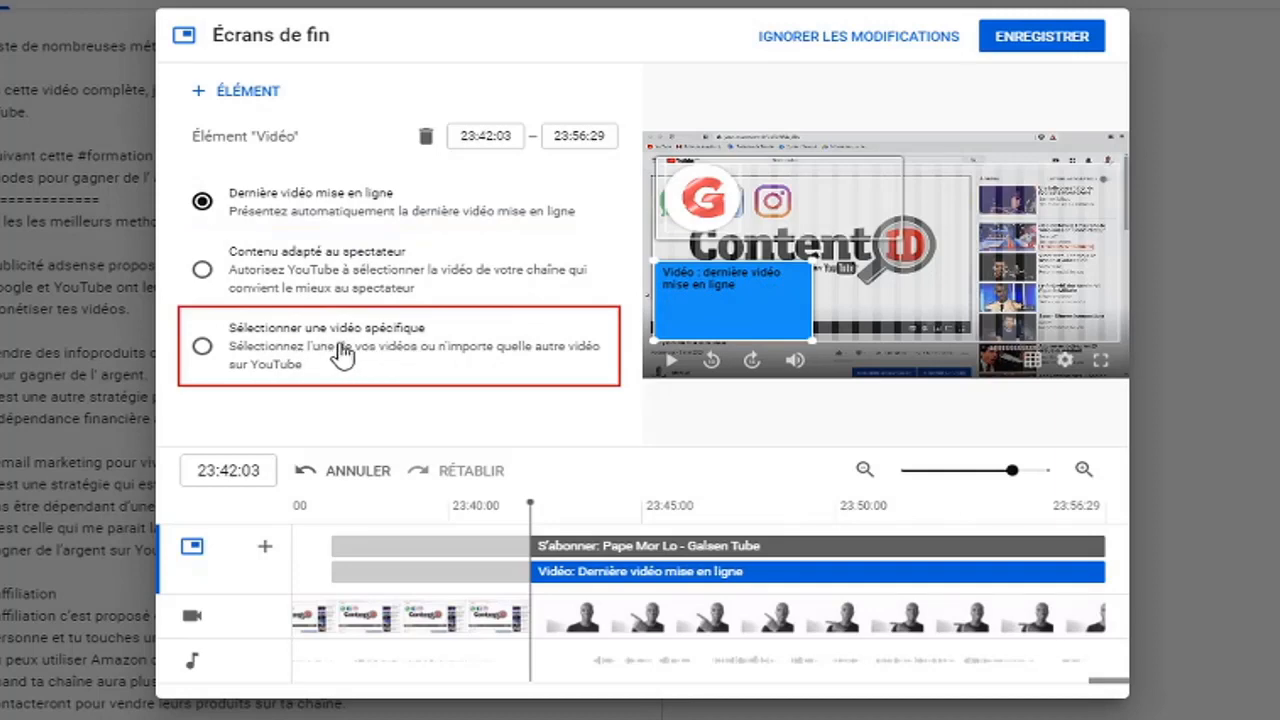
pyautogui.click(202, 346)
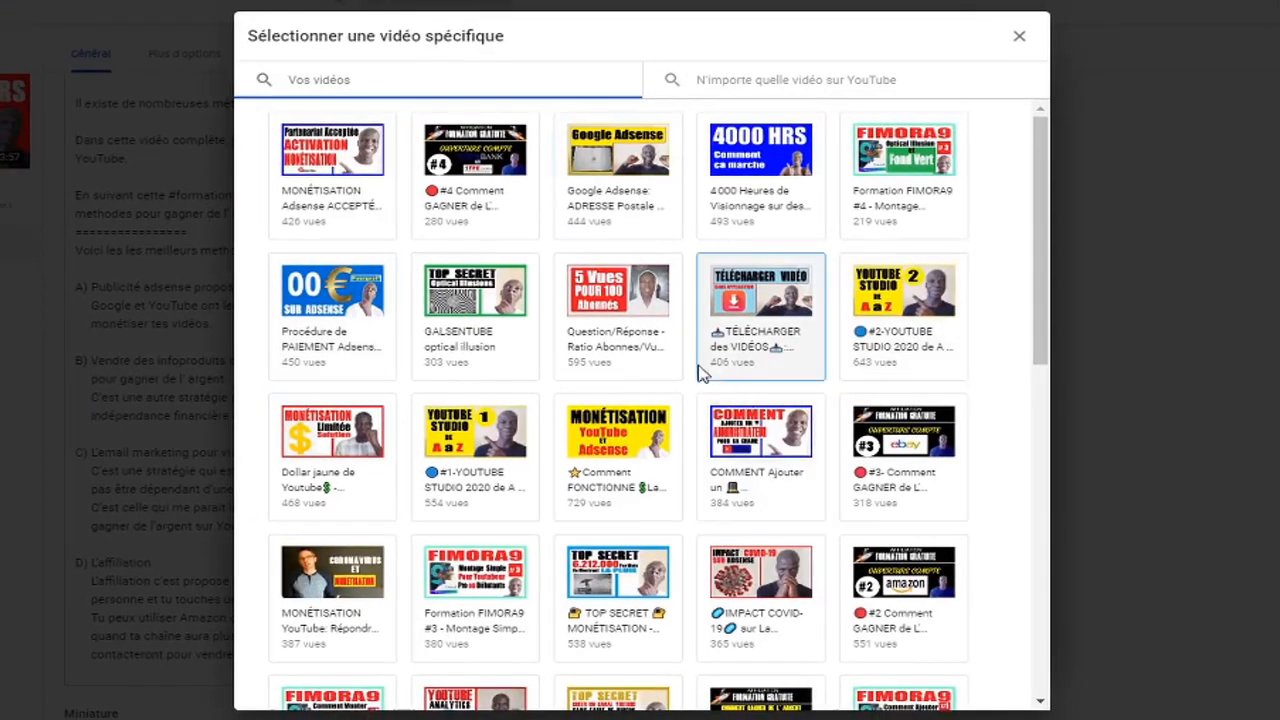
pyautogui.click(770, 176)
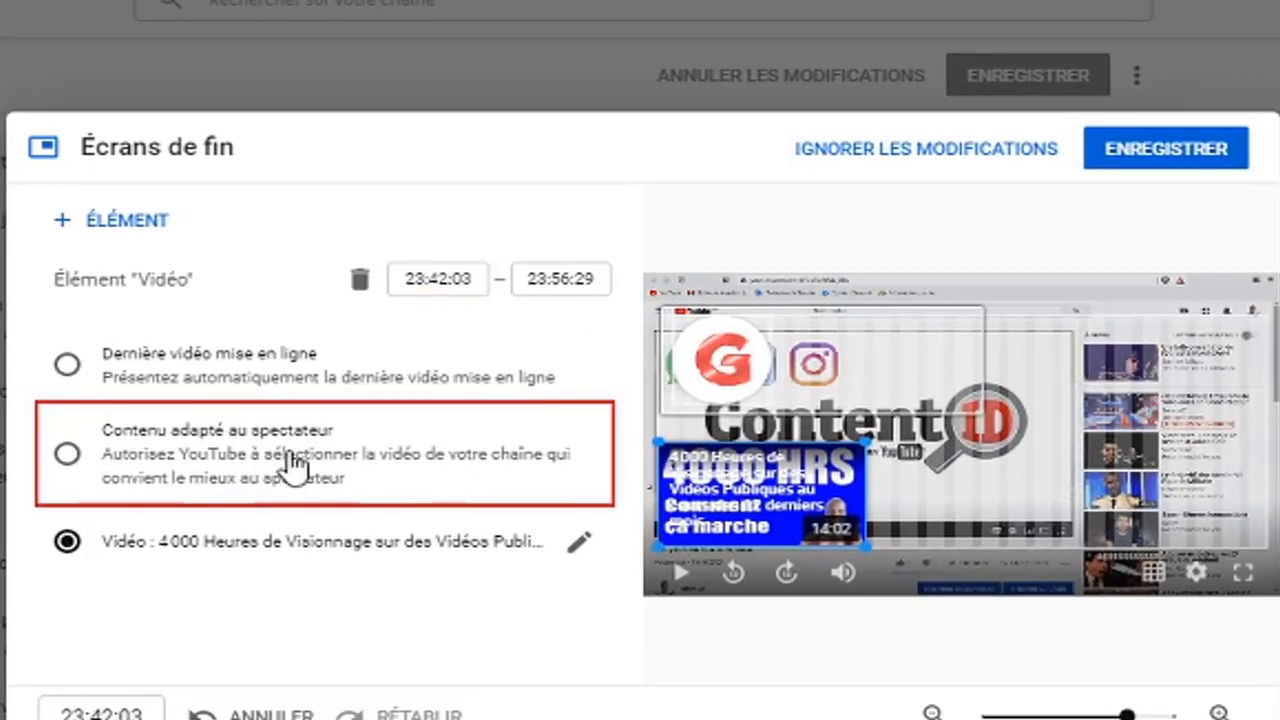
pyautogui.click(67, 456)
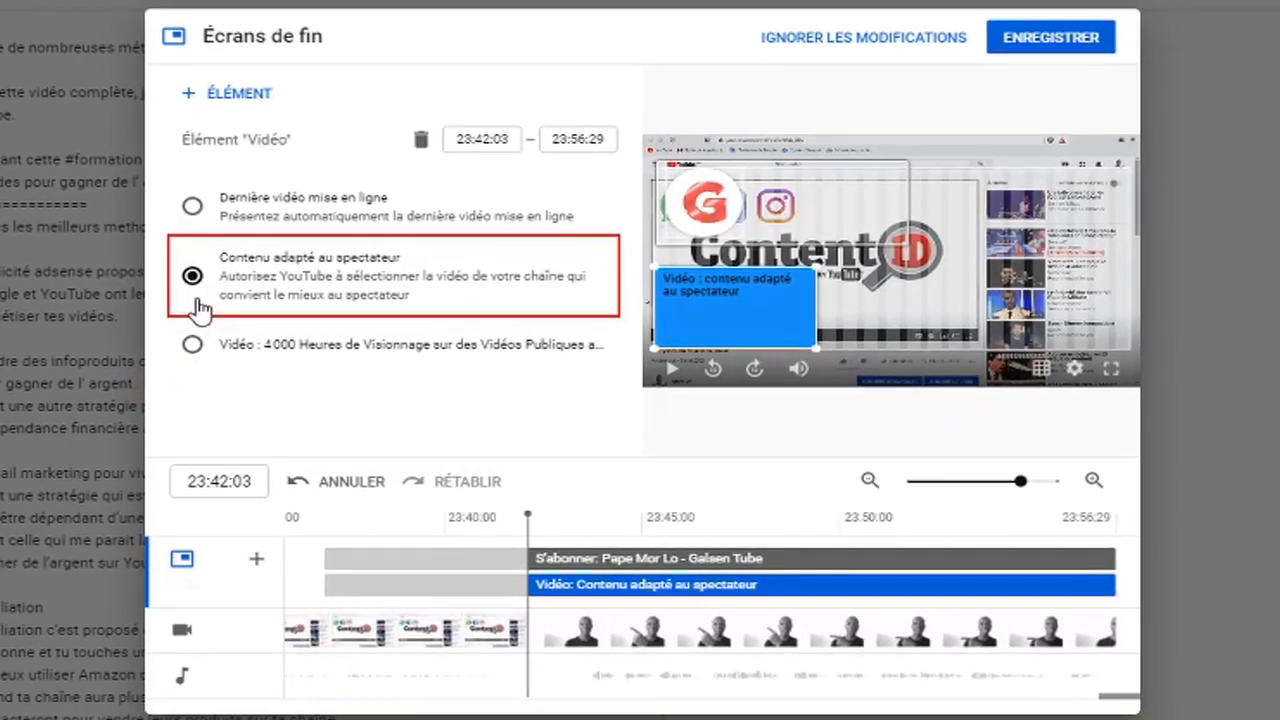
# Play the video's ending to preview the subscribe and video elements, and pause it near the end
pyautogui.click(793, 560)
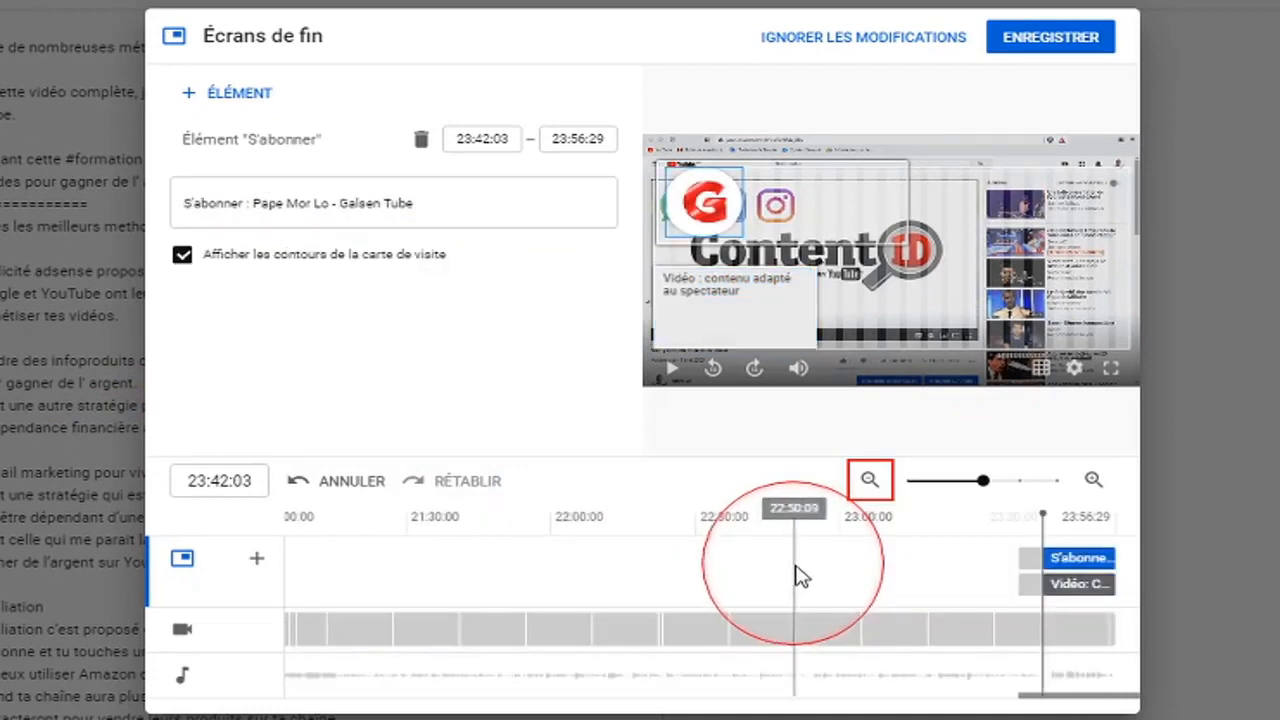
pyautogui.click(673, 373)
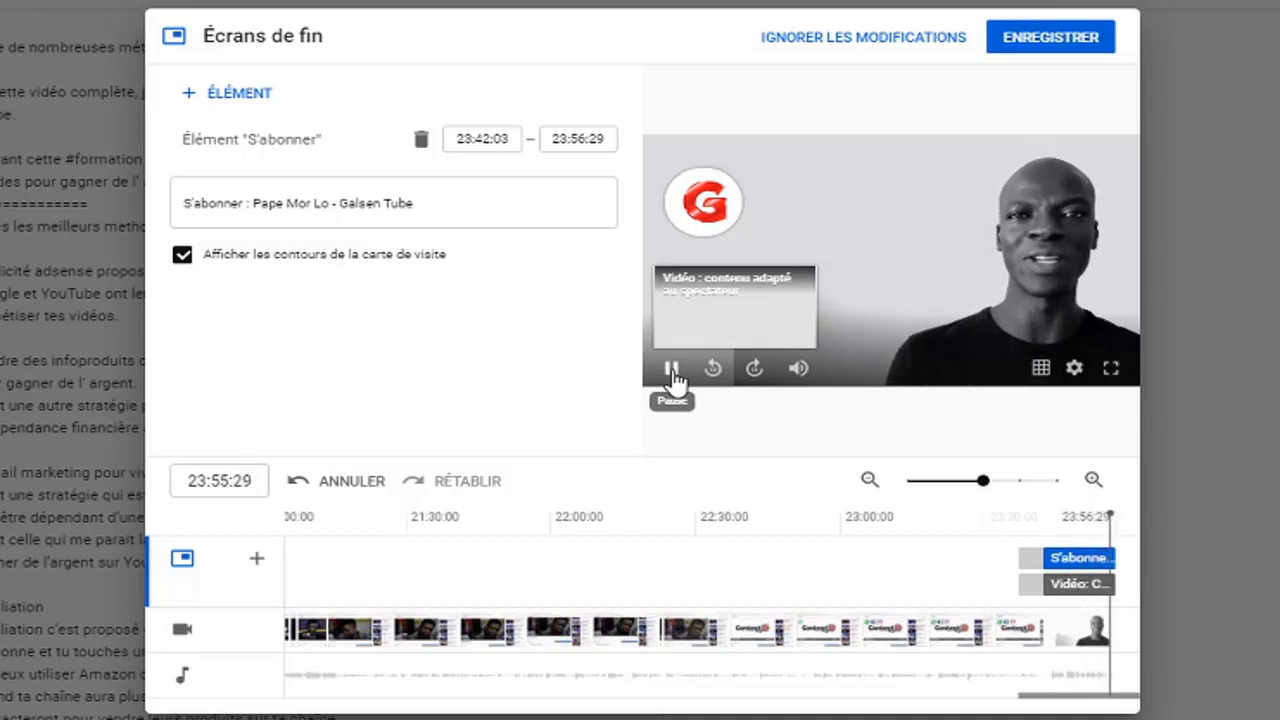
pyautogui.click(673, 377)
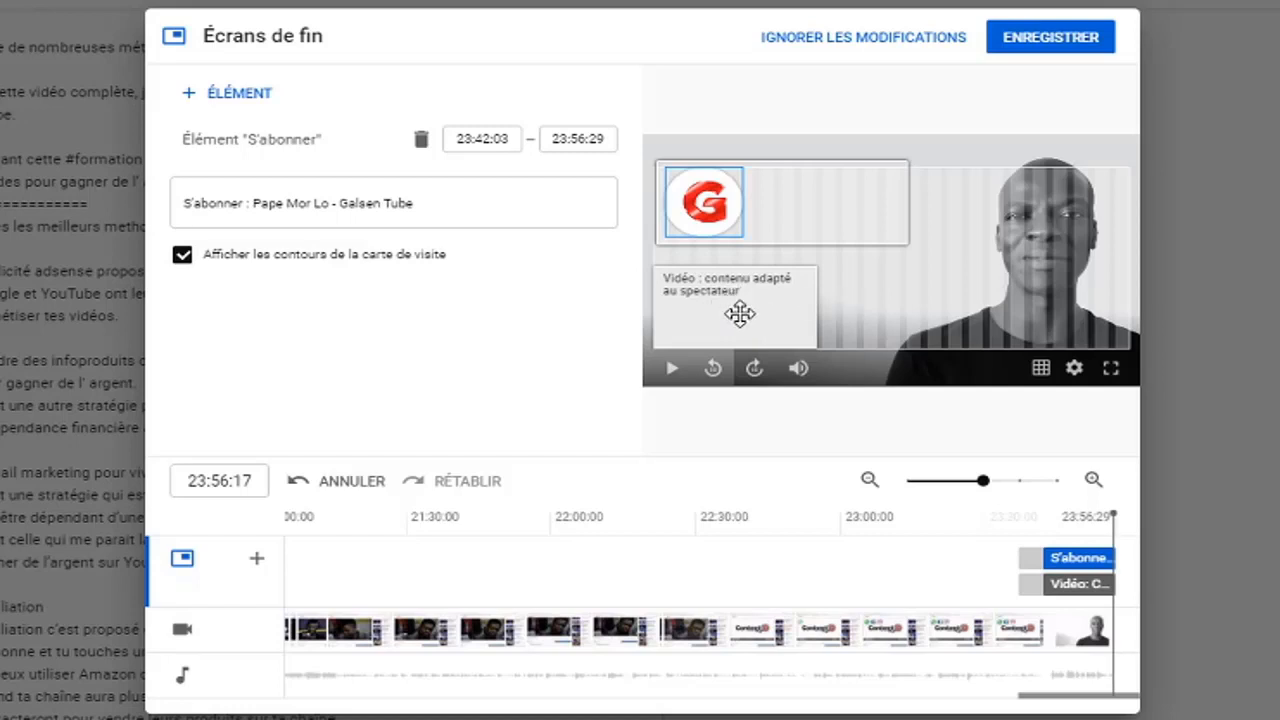
# Set the subscribe element to start at 23:44:28 on the end screen timeline
pyautogui.click(966, 96)
pyautogui.click(981, 109)
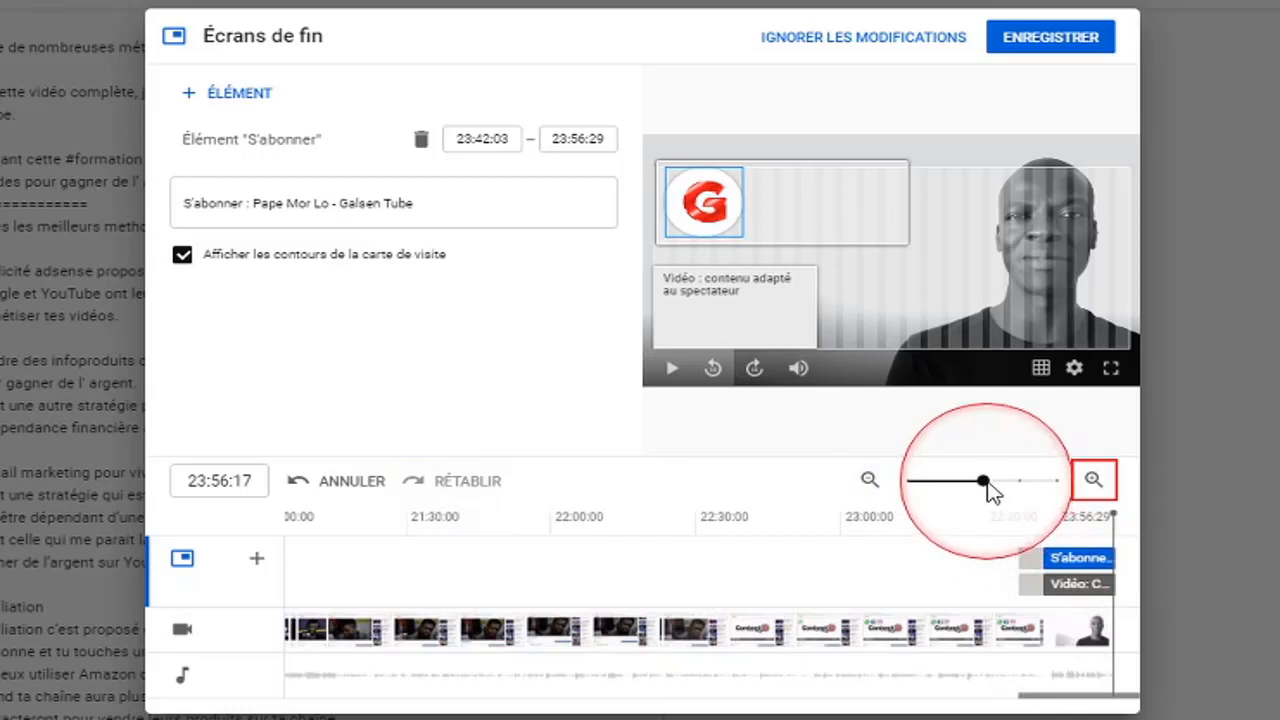
pyautogui.moveTo(984, 481); pyautogui.dragTo(1018, 482)
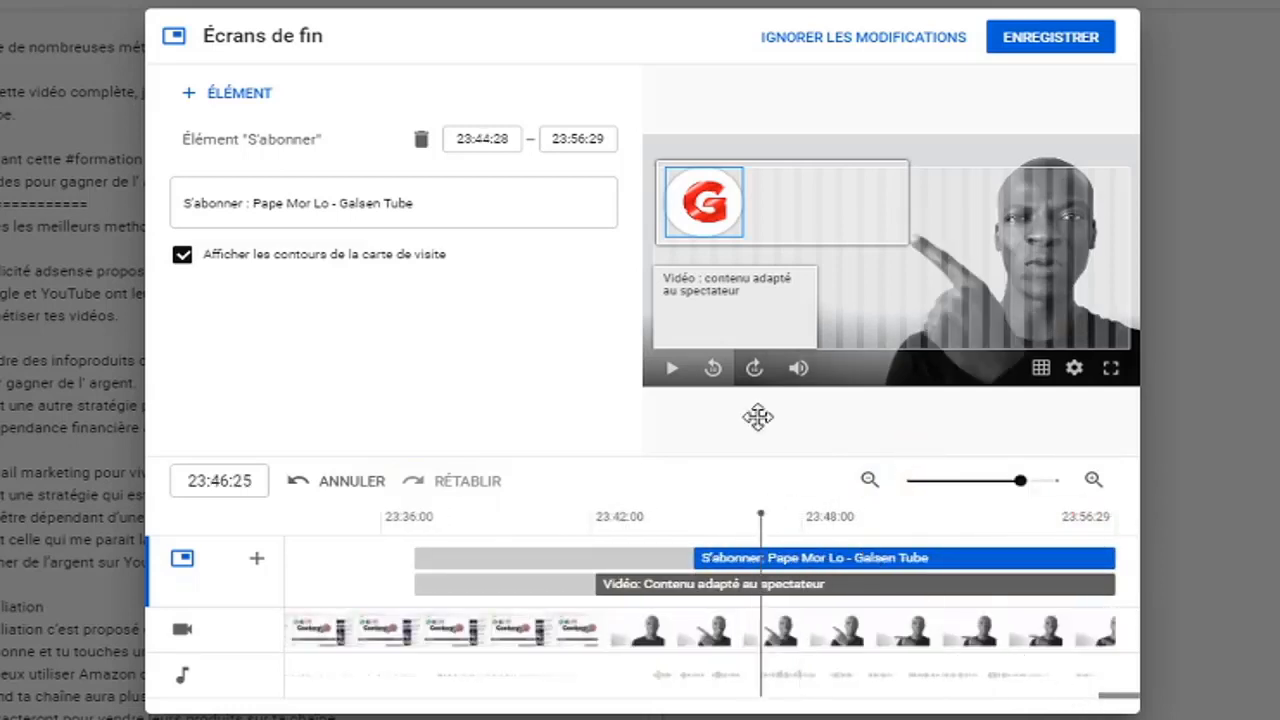
# Play the ending from the video element's start at 23:42:03 and pause it before the subscribe element appears
pyautogui.click(594, 559)
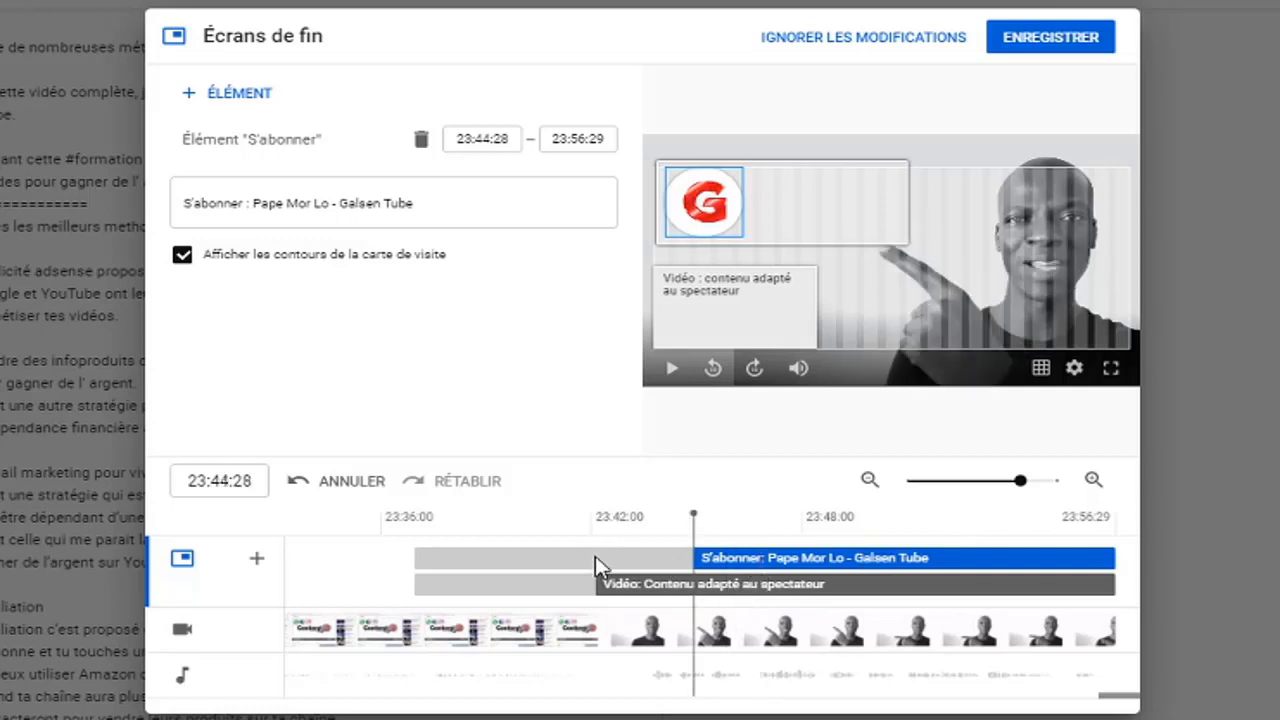
pyautogui.click(595, 540)
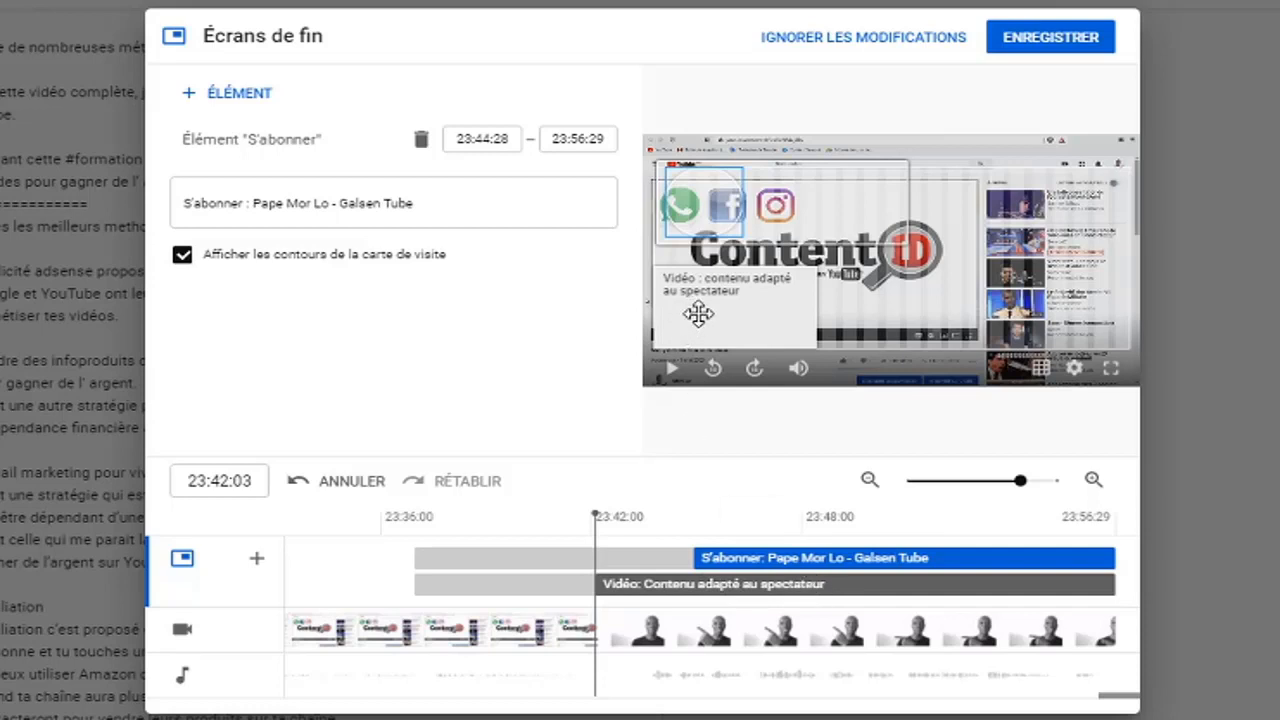
pyautogui.click(673, 371)
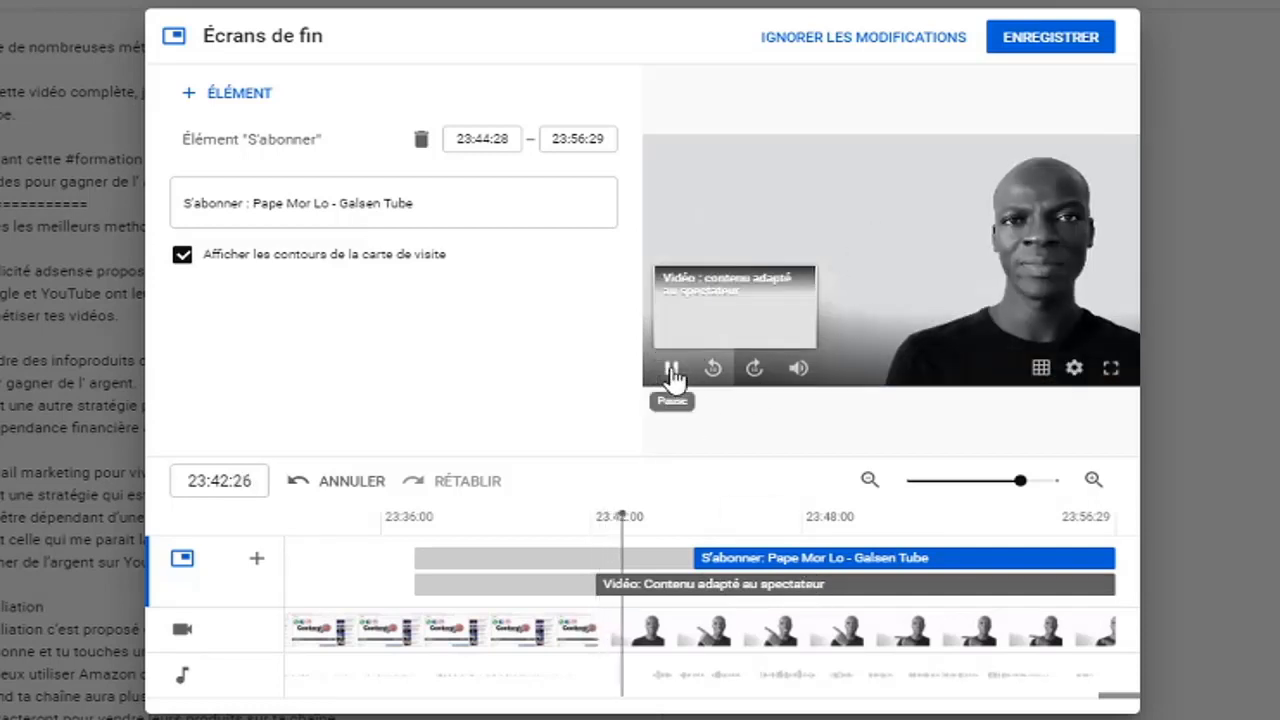
pyautogui.click(673, 371)
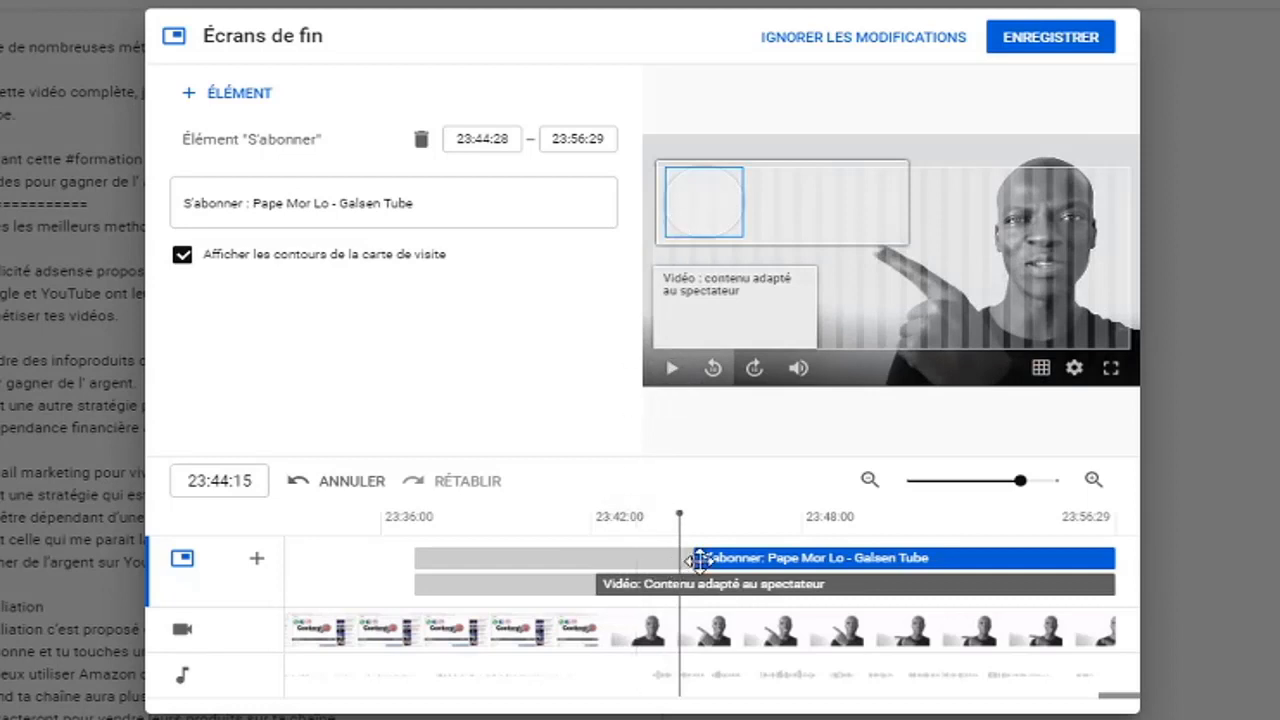
# Align the subscribe element's start with the video element at 23:42:03, and extend it back to start at 23:36:29
pyautogui.moveTo(688, 560); pyautogui.dragTo(591, 560)
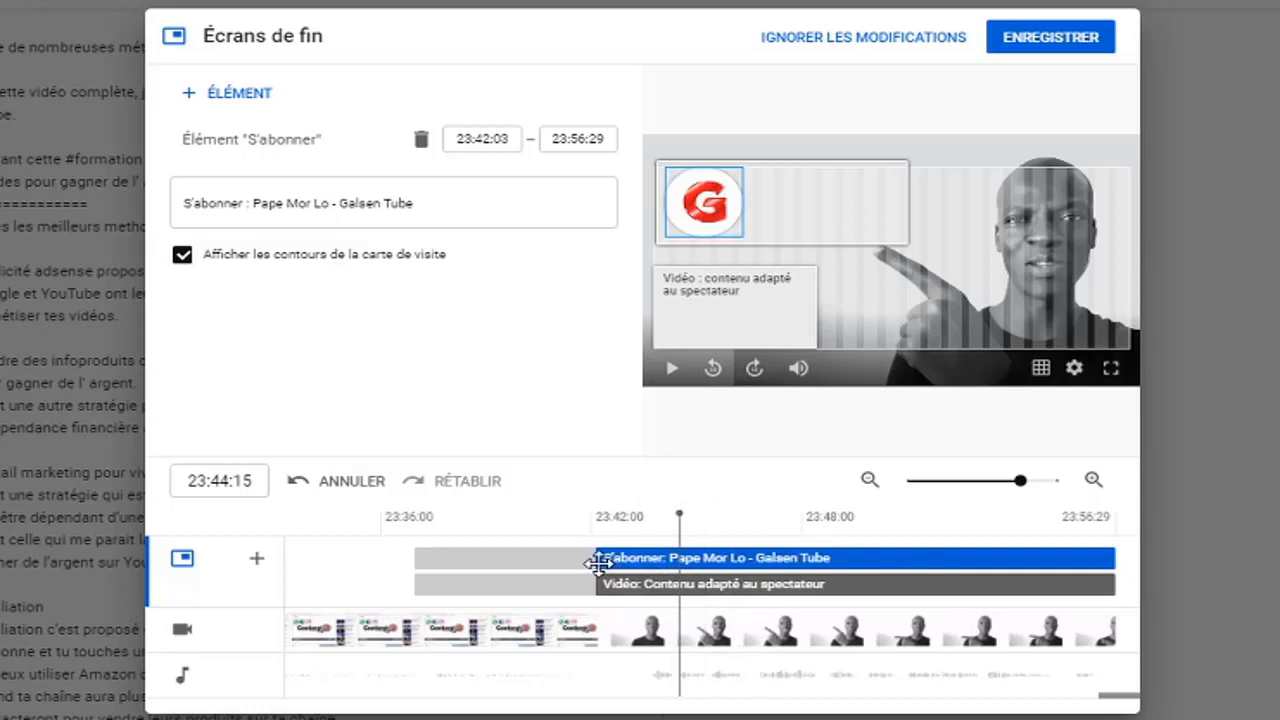
pyautogui.moveTo(597, 562)
pyautogui.mouseDown()
pyautogui.moveTo(403, 562)
pyautogui.moveTo(595, 565)
pyautogui.mouseUp()
pyautogui.moveTo(598, 562); pyautogui.dragTo(394, 562)
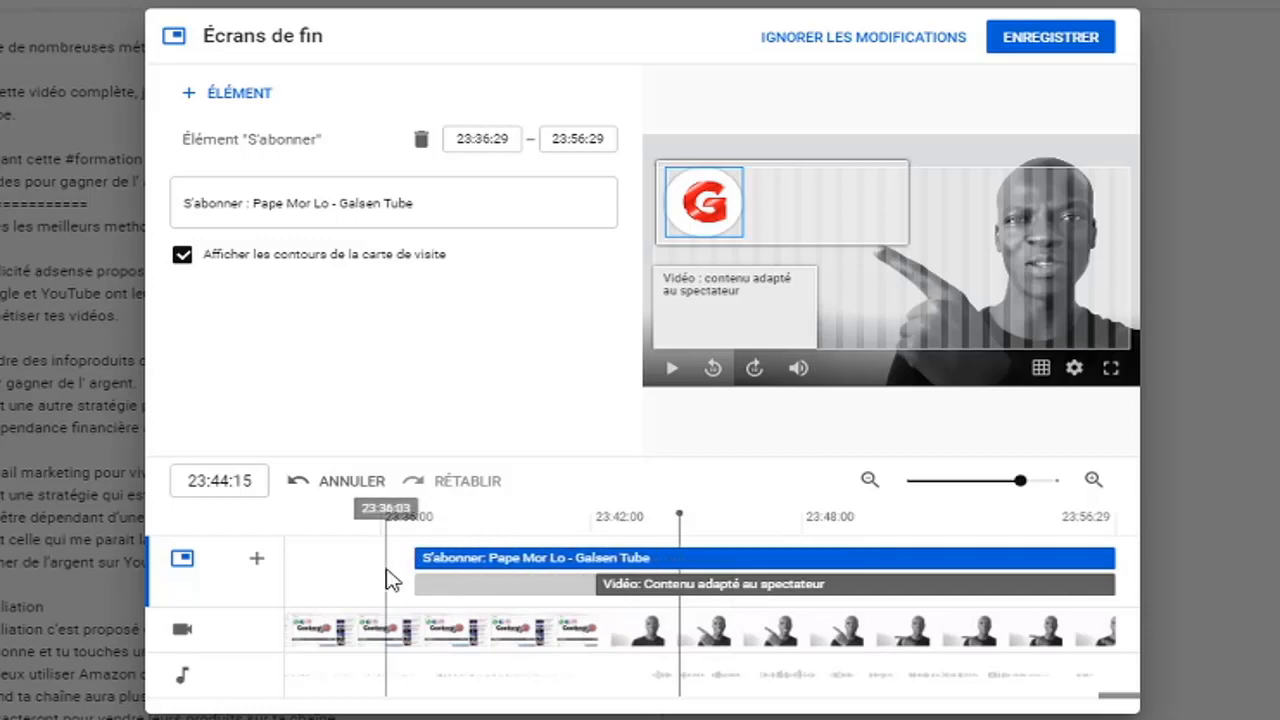
pyautogui.click(415, 557)
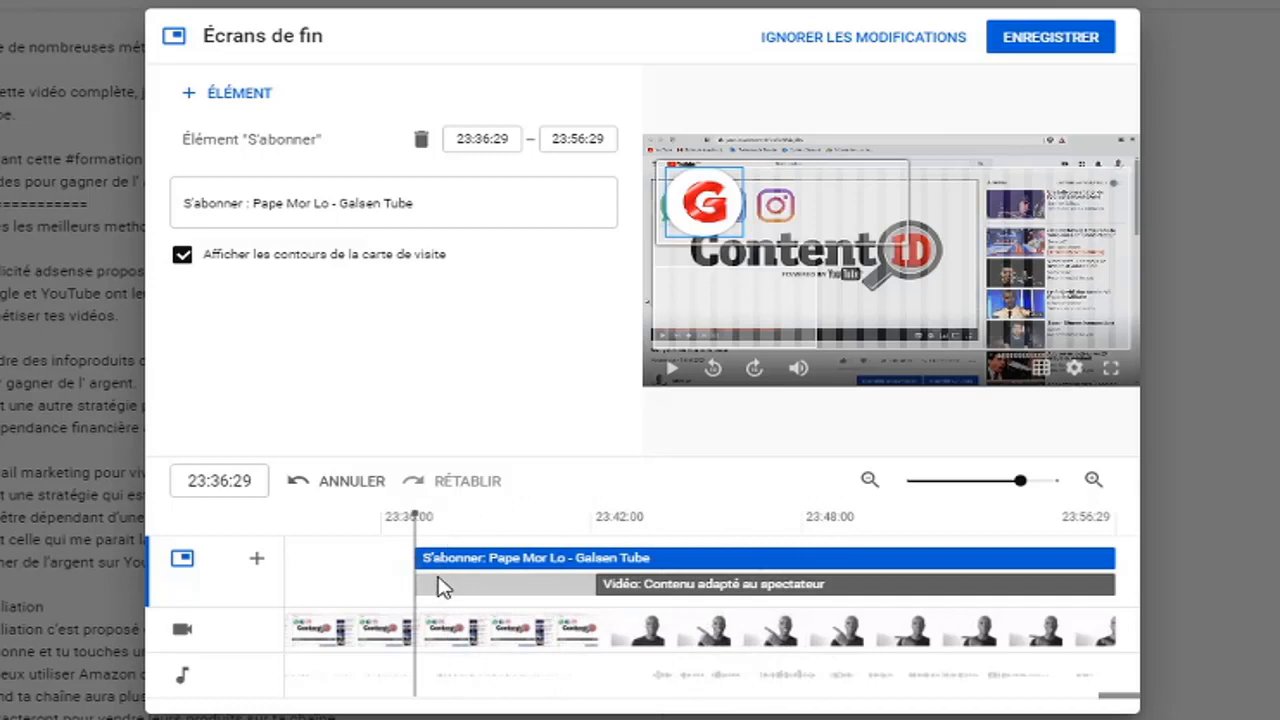
# Set the video element to start at 23:36:29 and briefly preview both elements from that point
pyautogui.click(604, 584)
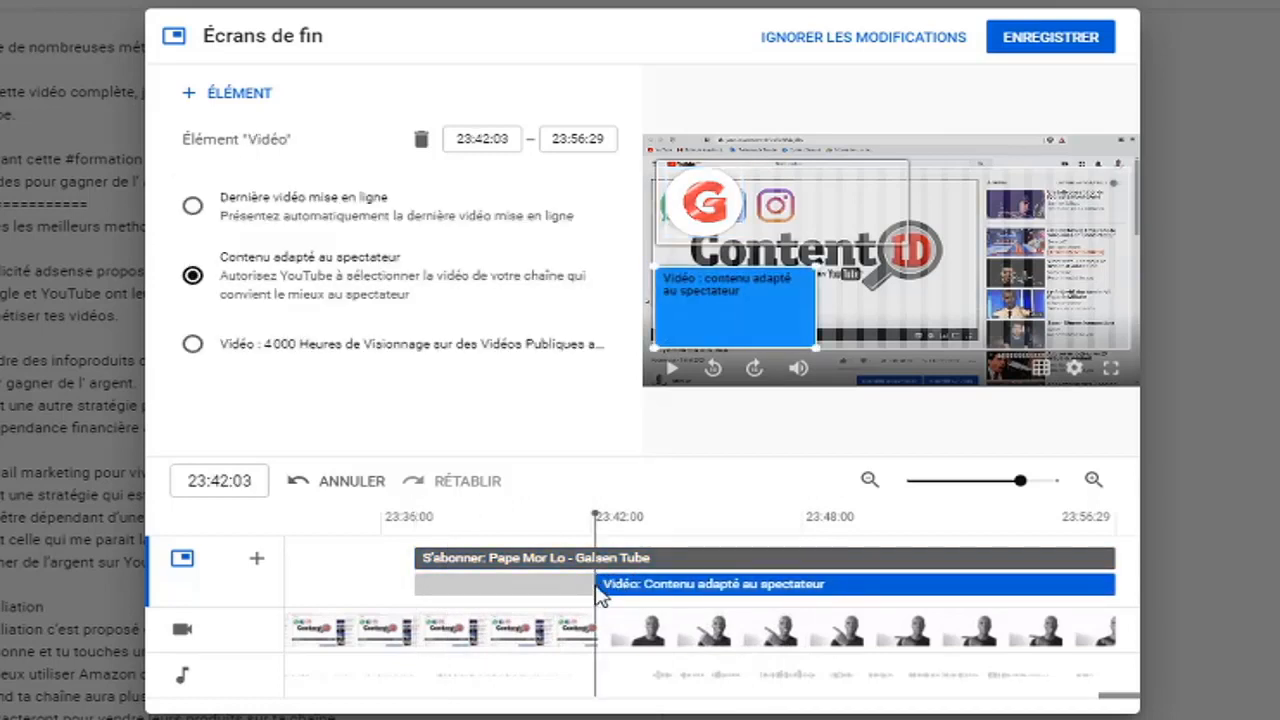
pyautogui.moveTo(595, 586); pyautogui.dragTo(397, 586)
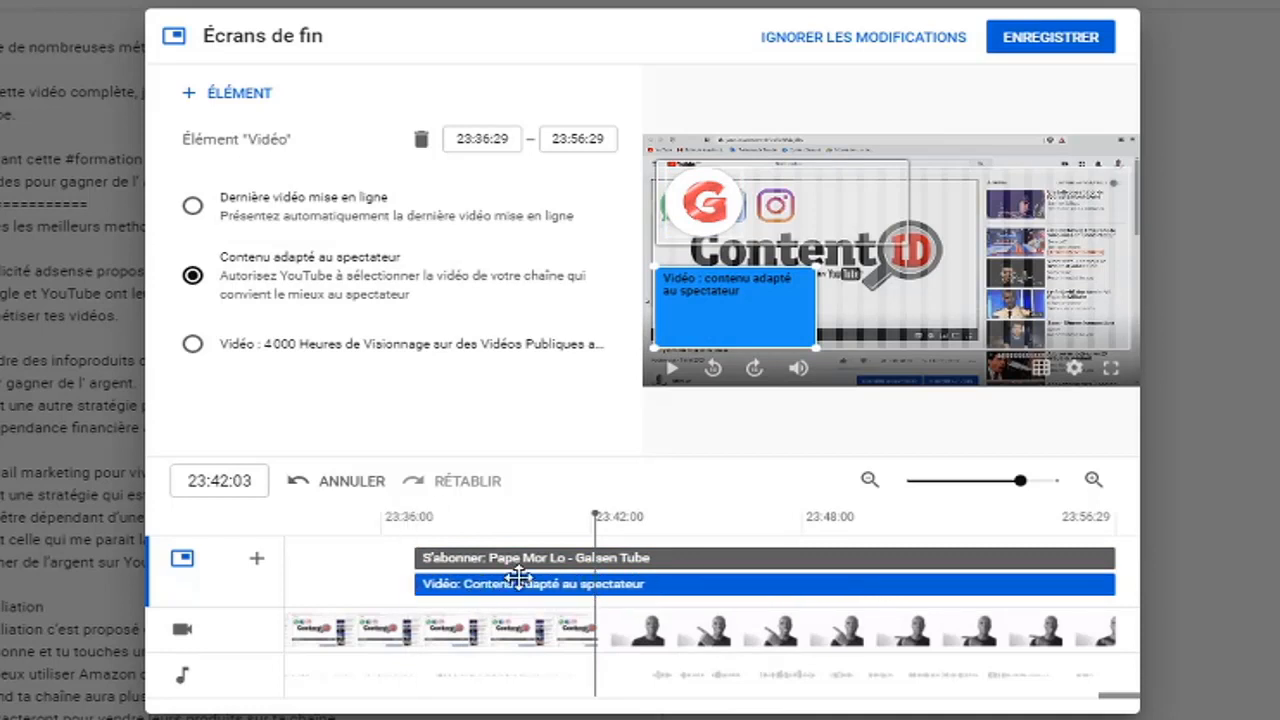
pyautogui.click(415, 520)
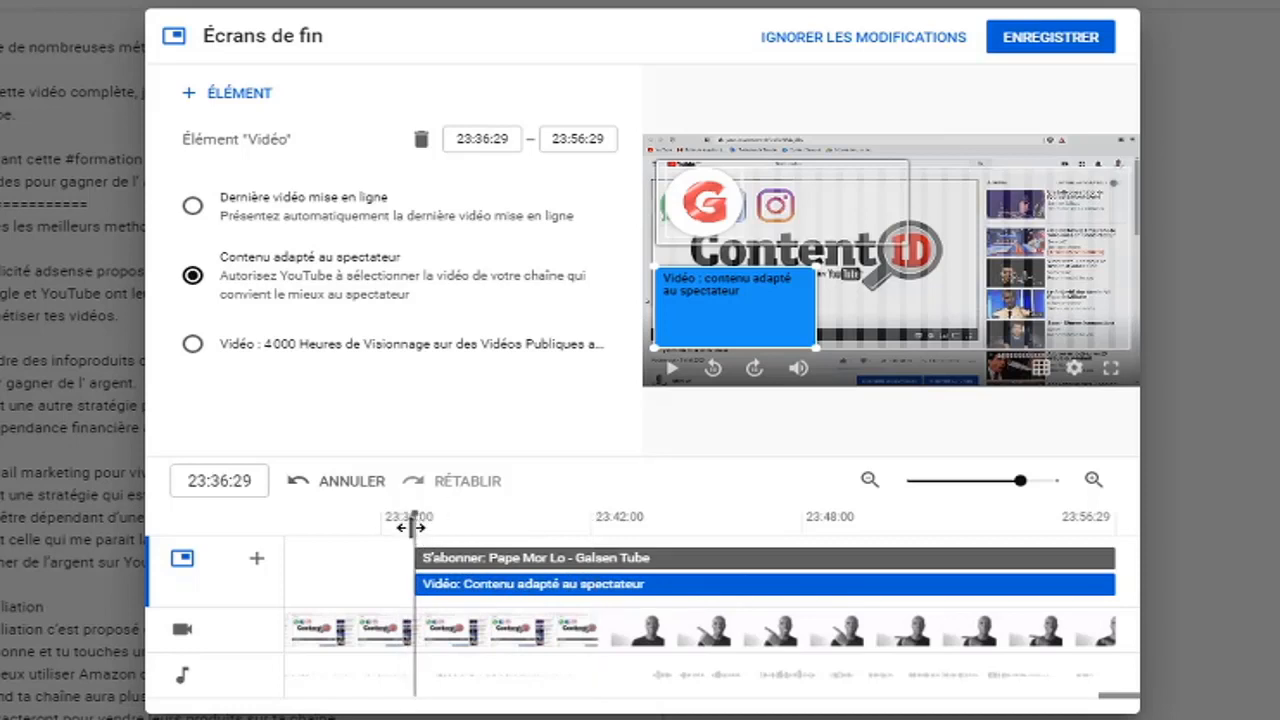
pyautogui.click(672, 372)
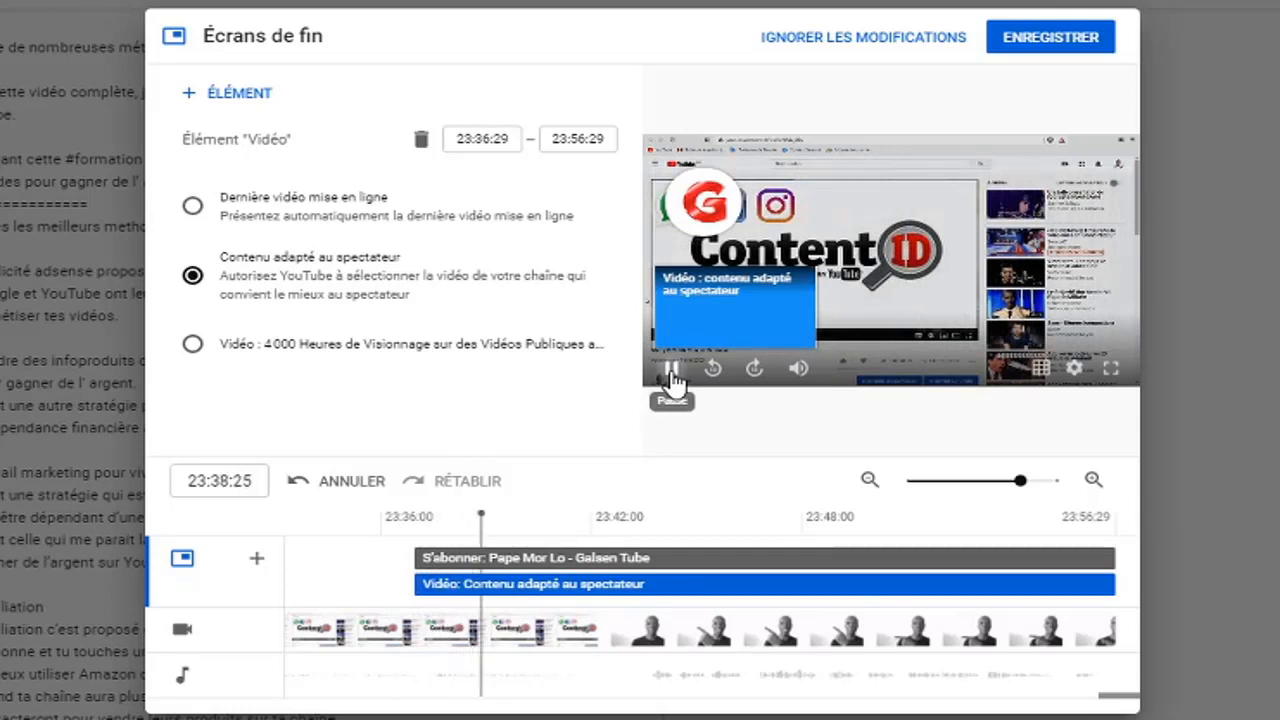
pyautogui.click(672, 372)
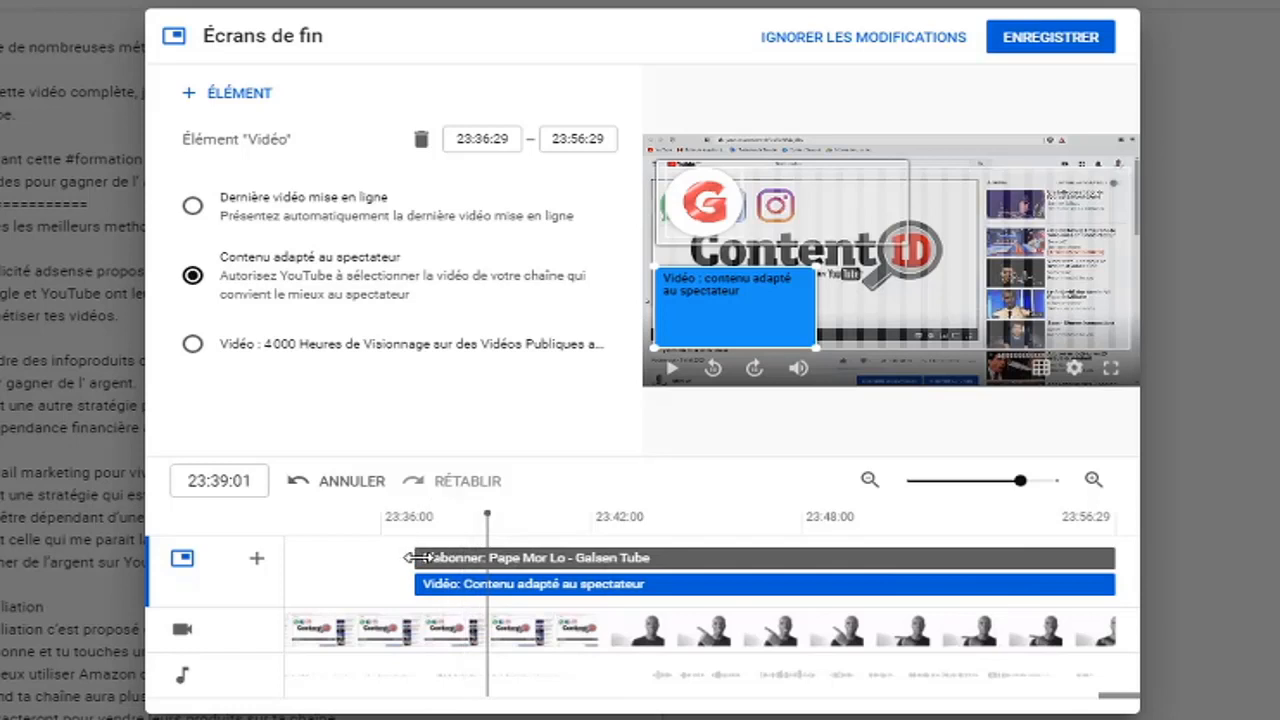
# Set both the subscribe and video elements to start at 23:42:19 and preview the ending from there
pyautogui.moveTo(412, 557); pyautogui.dragTo(611, 565)
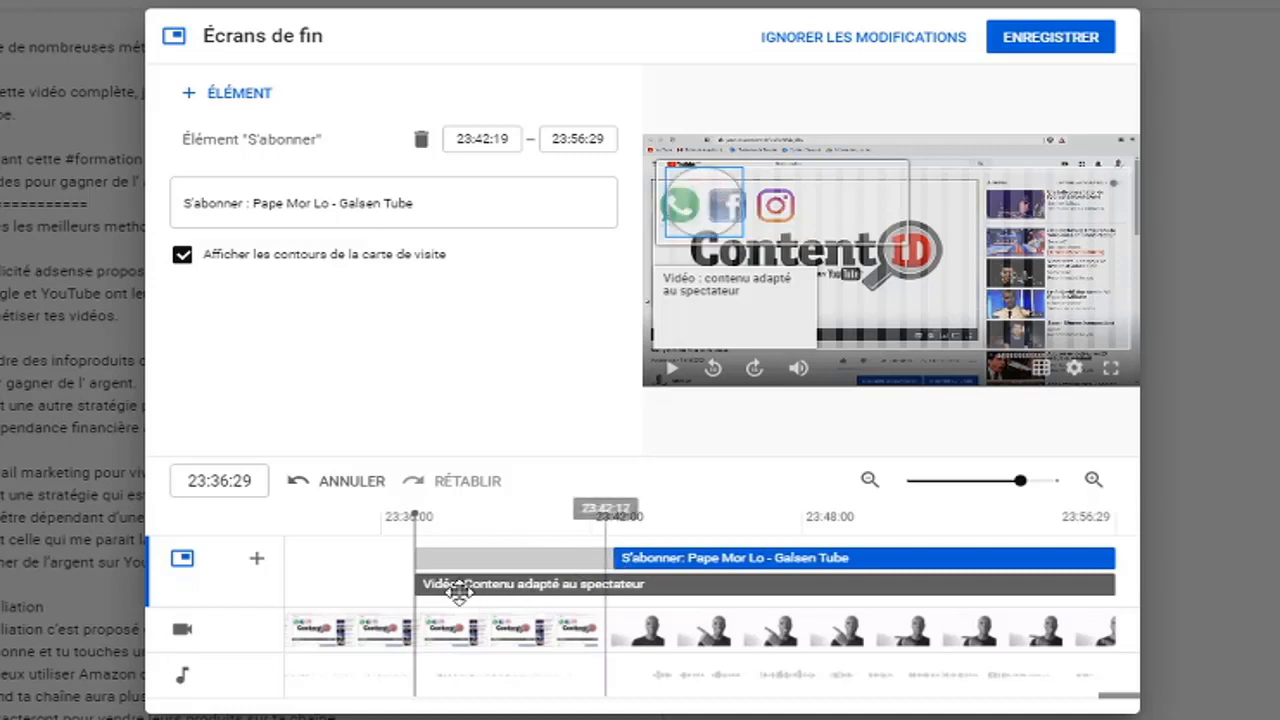
pyautogui.moveTo(406, 585); pyautogui.dragTo(612, 585)
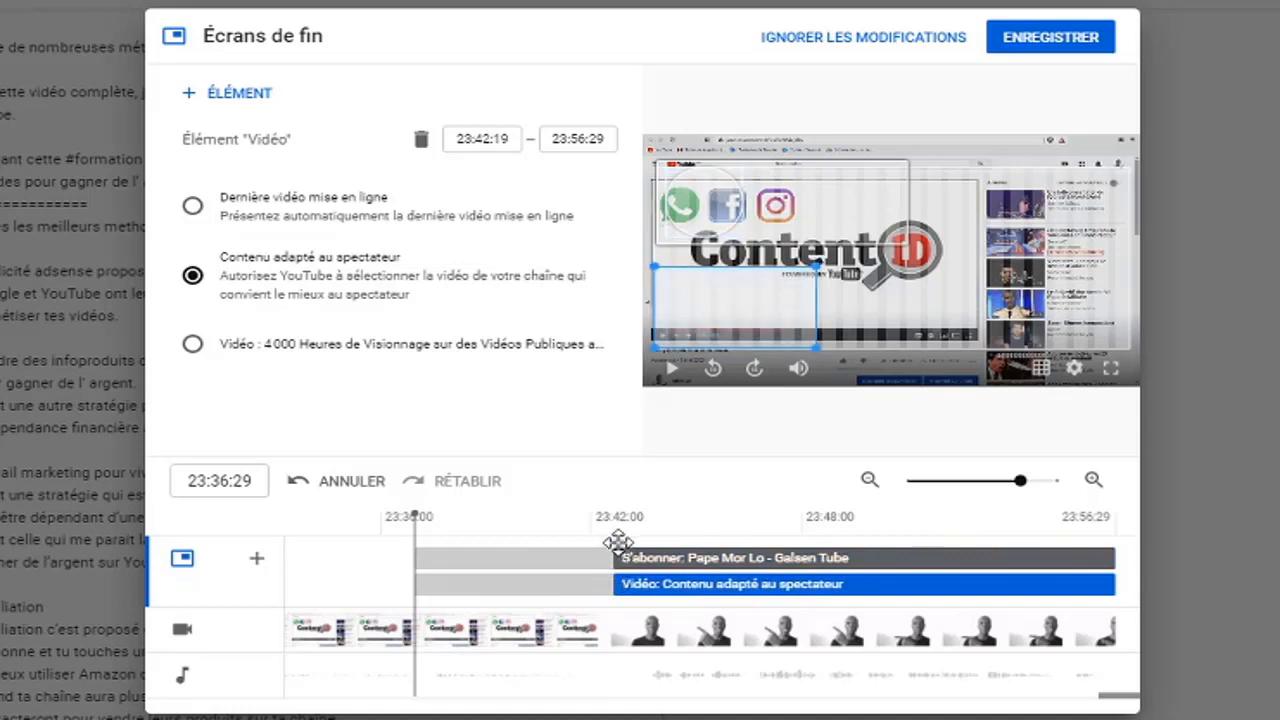
pyautogui.click(617, 536)
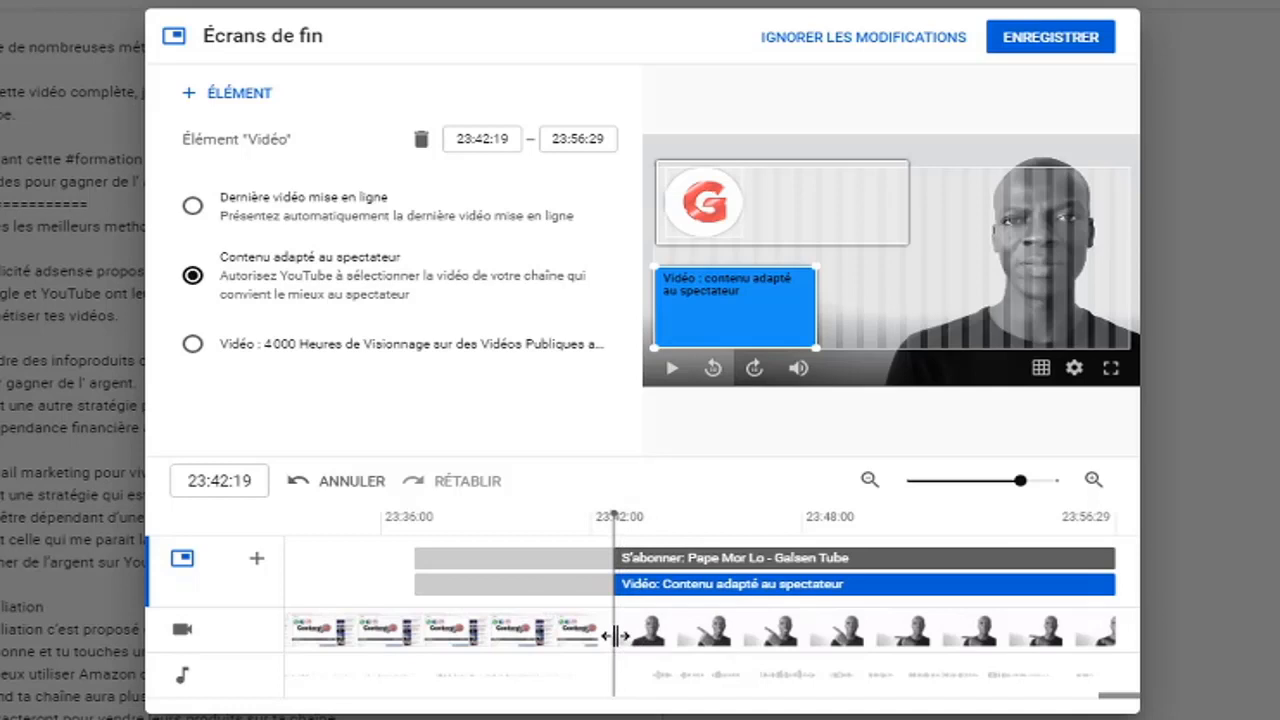
pyautogui.click(672, 376)
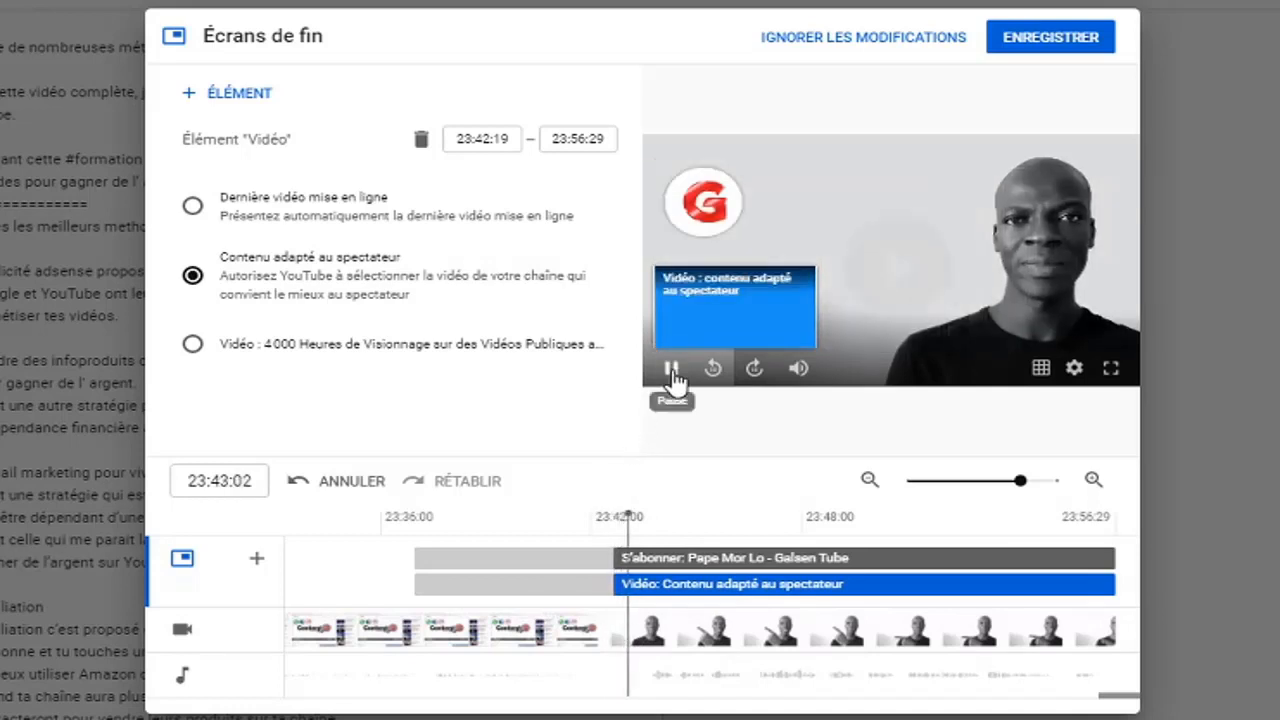
pyautogui.click(672, 376)
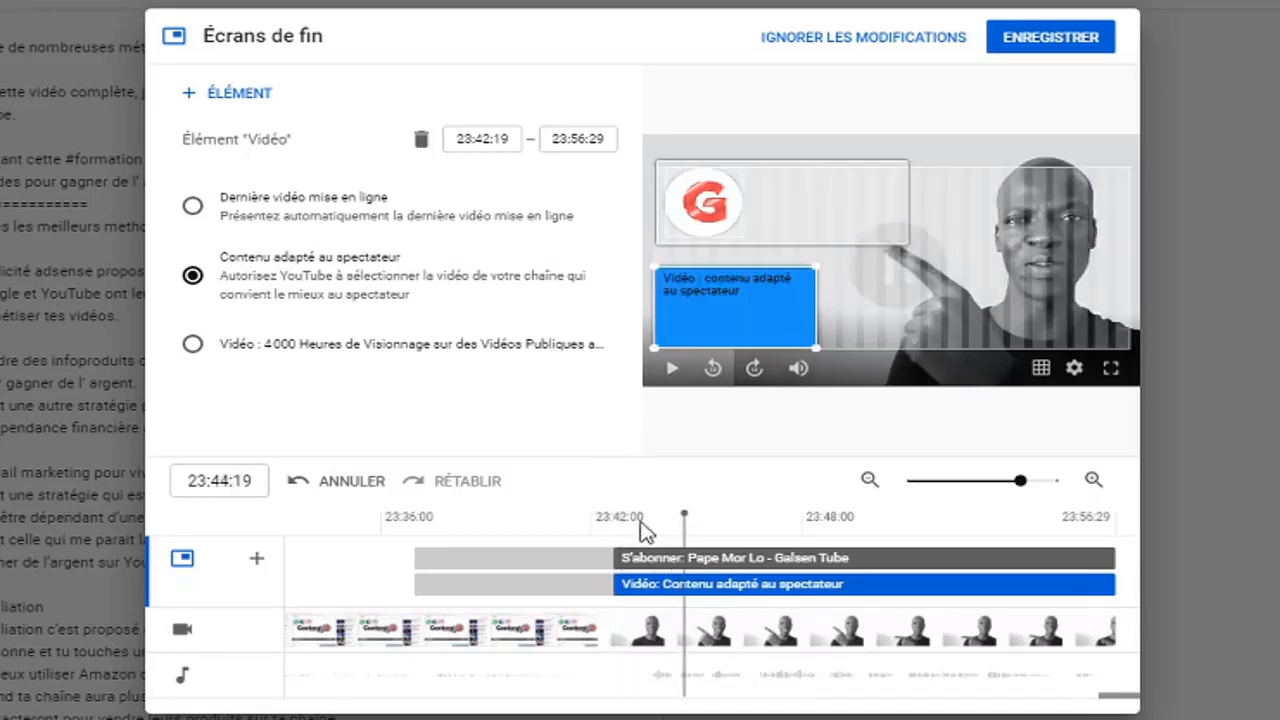
# Replay the ending from just before both elements start, pausing along it to find where the presenter points down at the video element
pyautogui.click(593, 542)
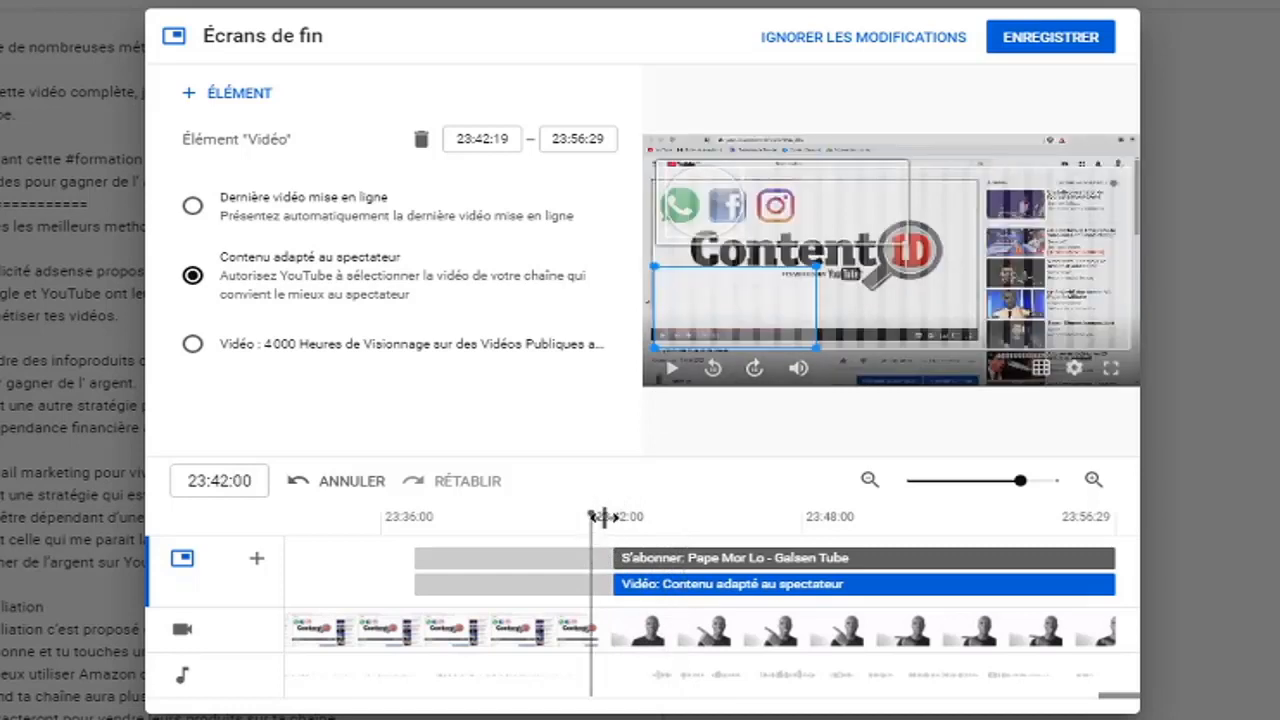
pyautogui.click(672, 370)
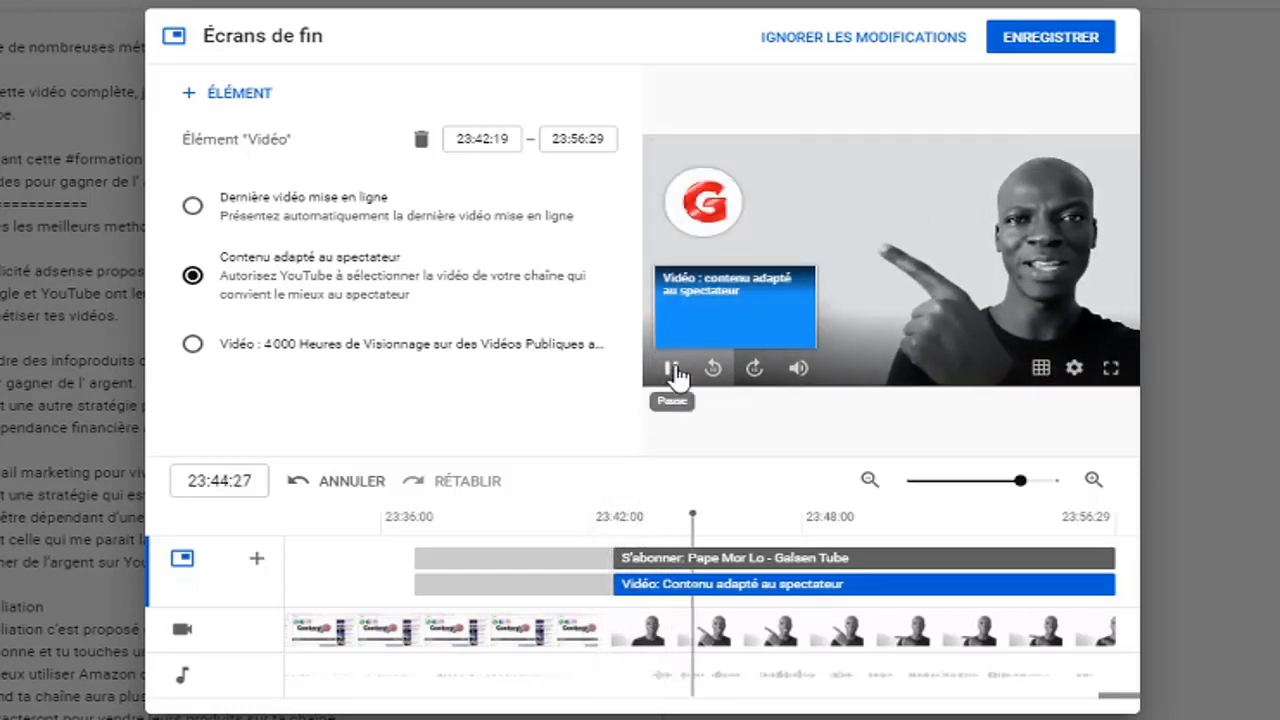
pyautogui.click(673, 369)
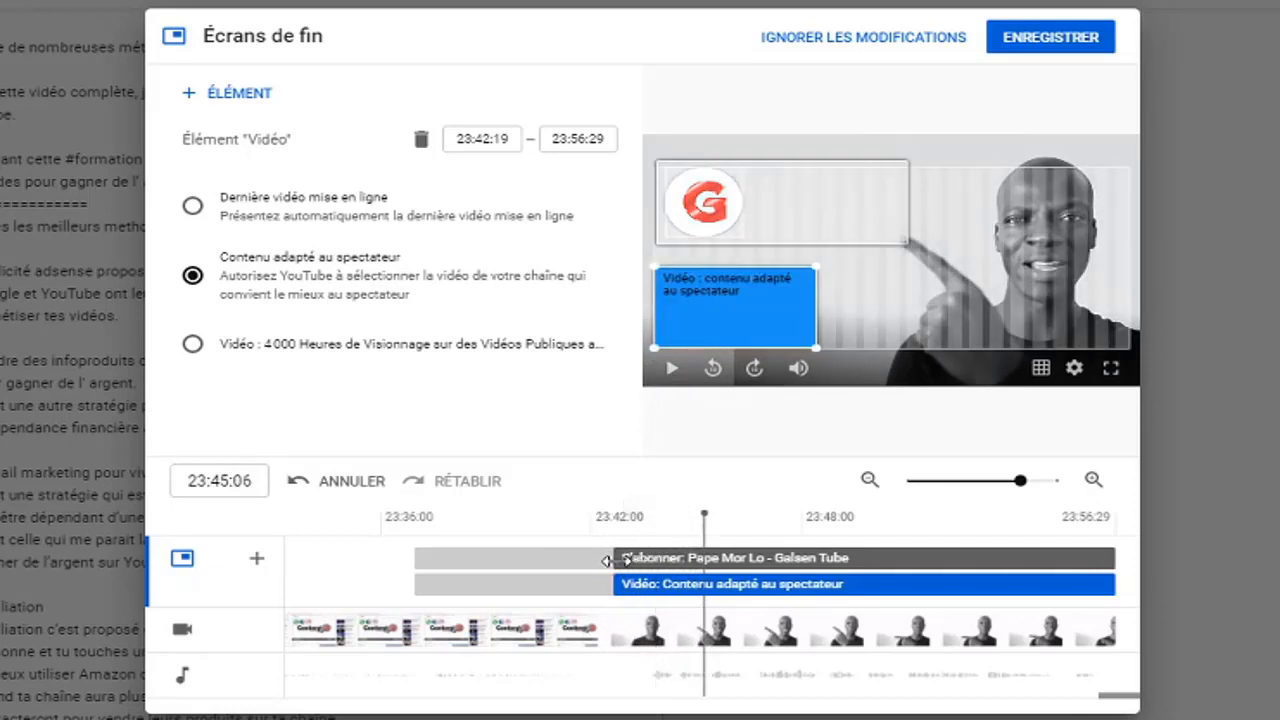
pyautogui.click(581, 526)
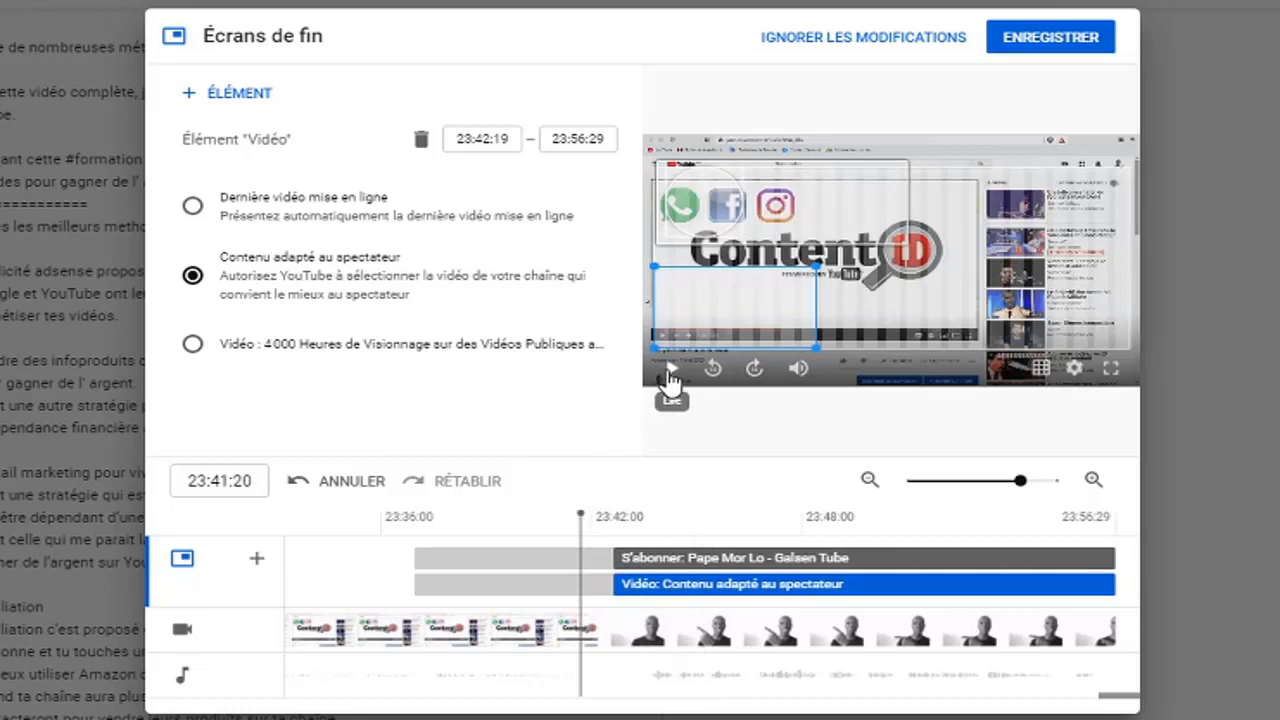
pyautogui.click(668, 368)
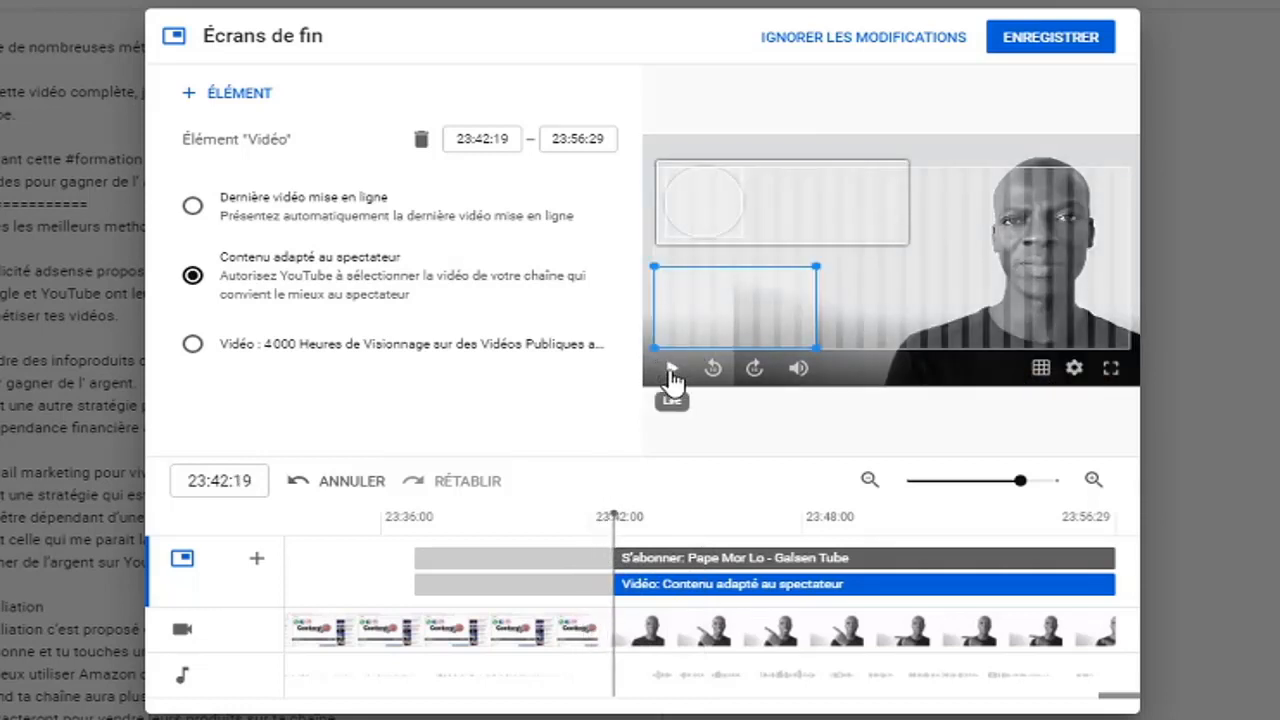
pyautogui.click(671, 372)
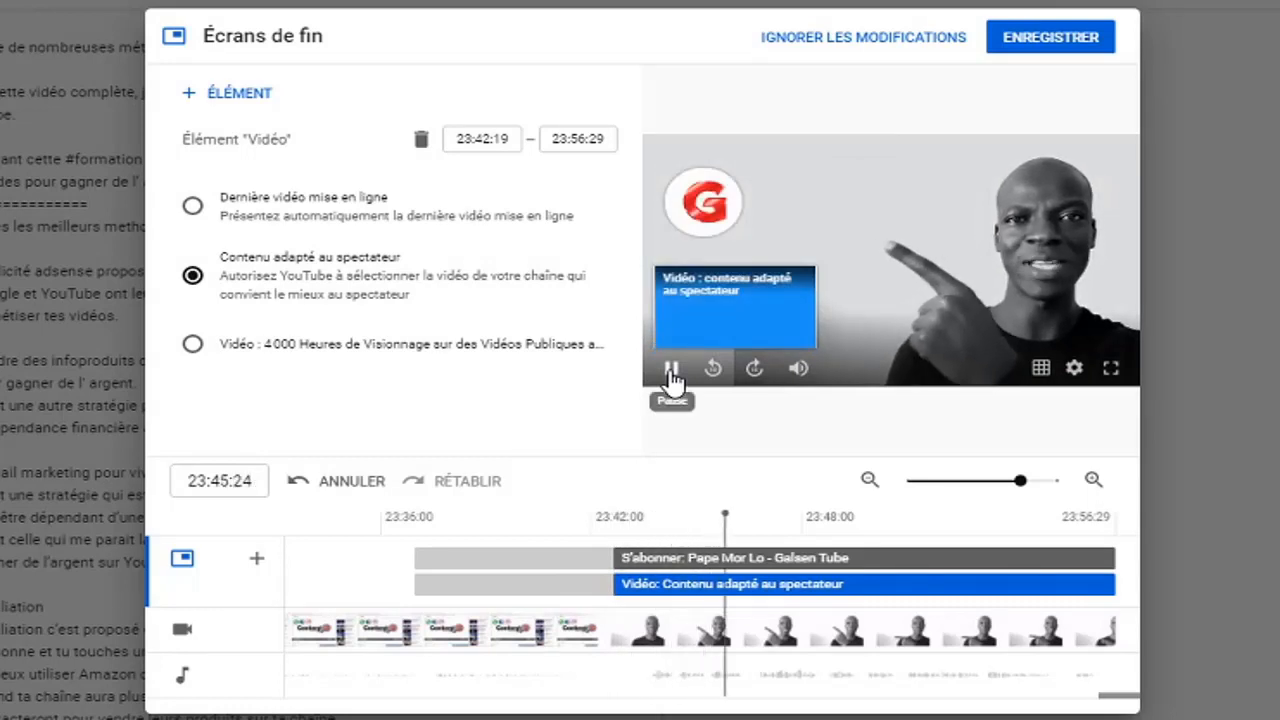
pyautogui.click(672, 372)
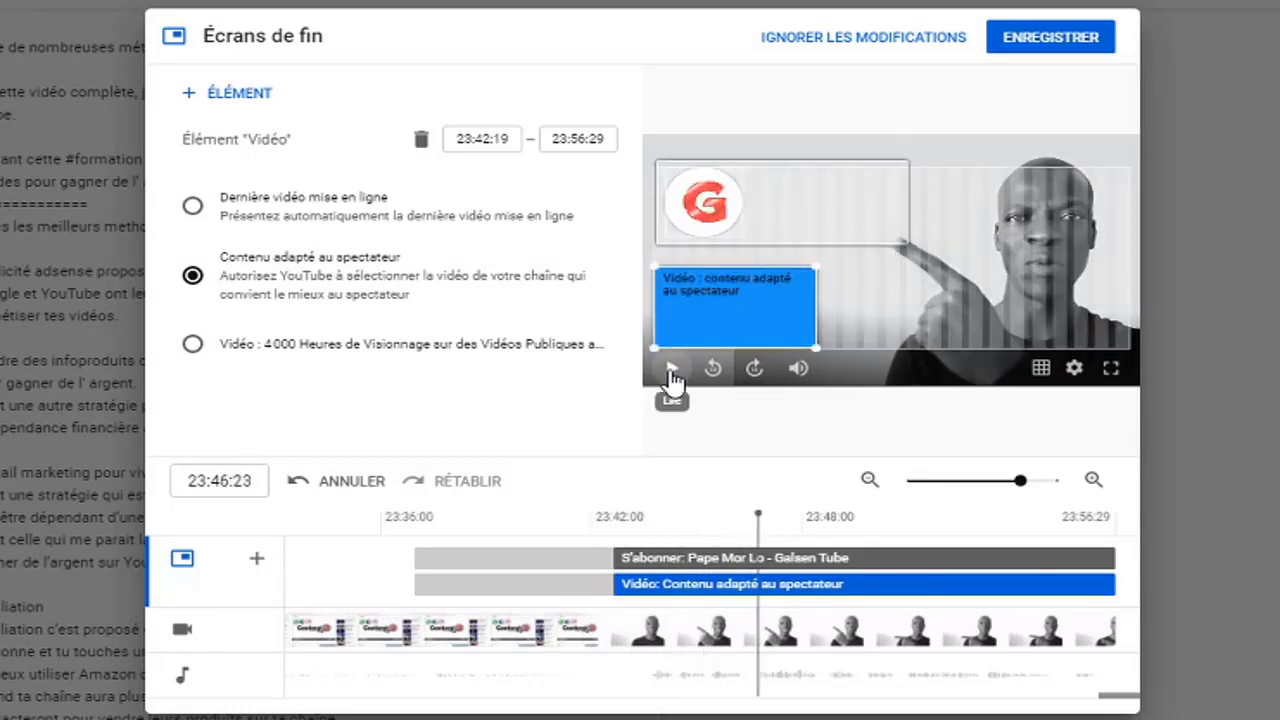
pyautogui.click(672, 374)
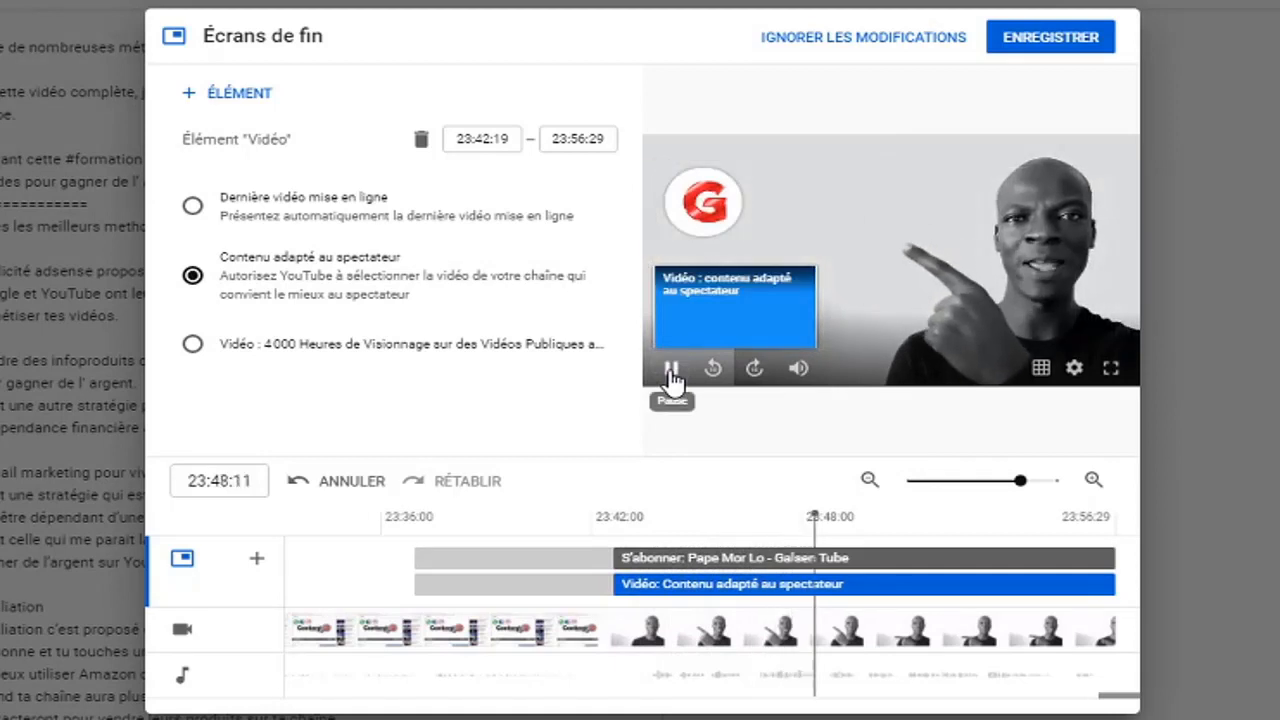
pyautogui.click(672, 374)
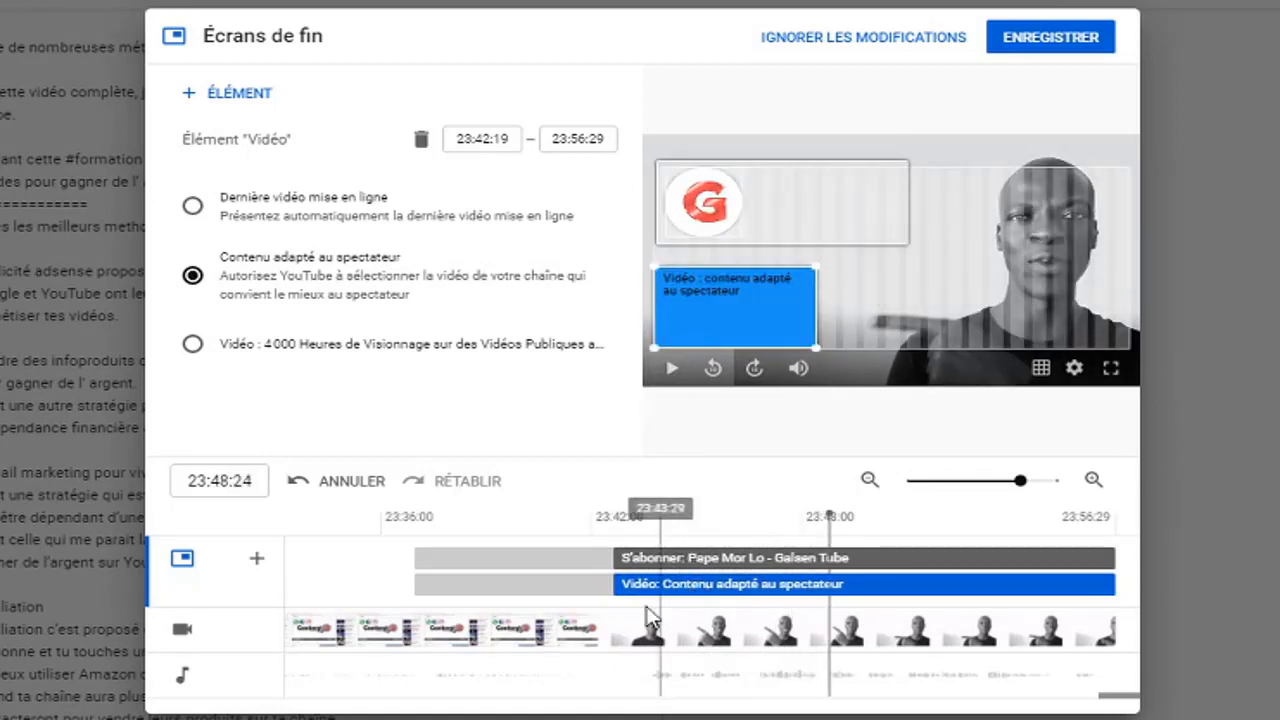
# Set the video element to start at 23:48:19 and preview the staggered subscribe and video elements through the ending
pyautogui.moveTo(612, 584); pyautogui.dragTo(822, 589)
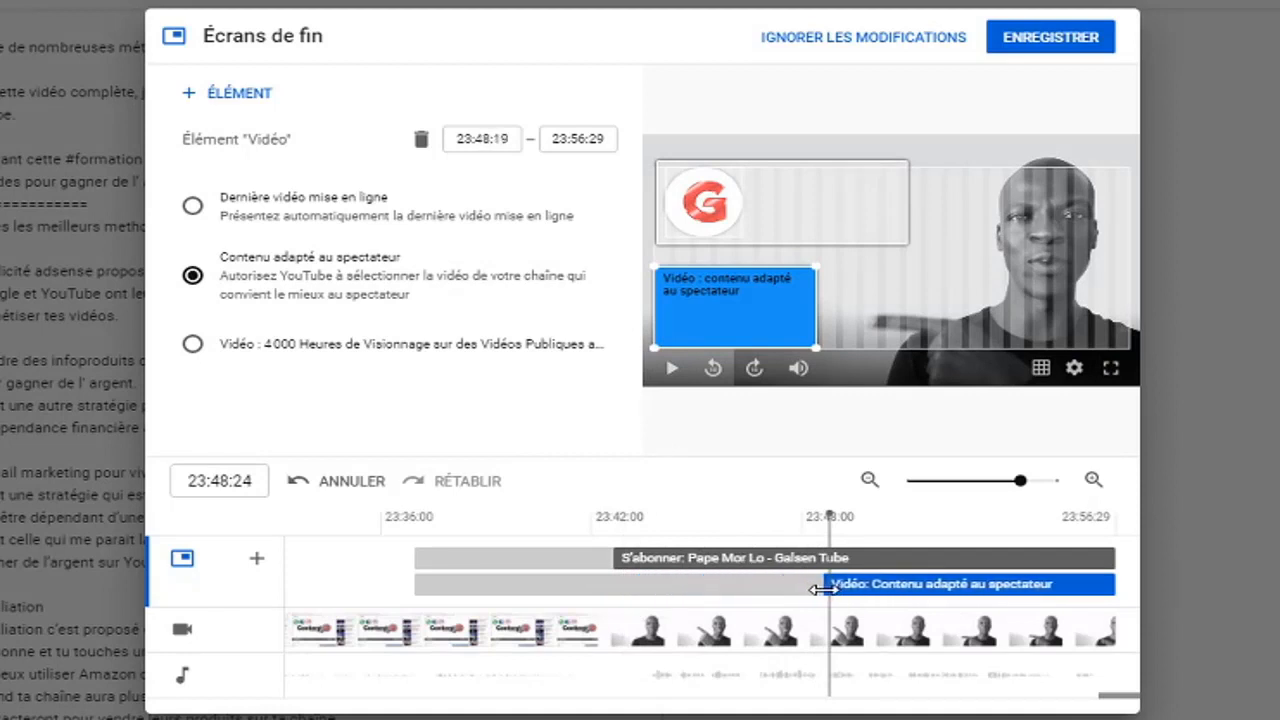
pyautogui.click(598, 544)
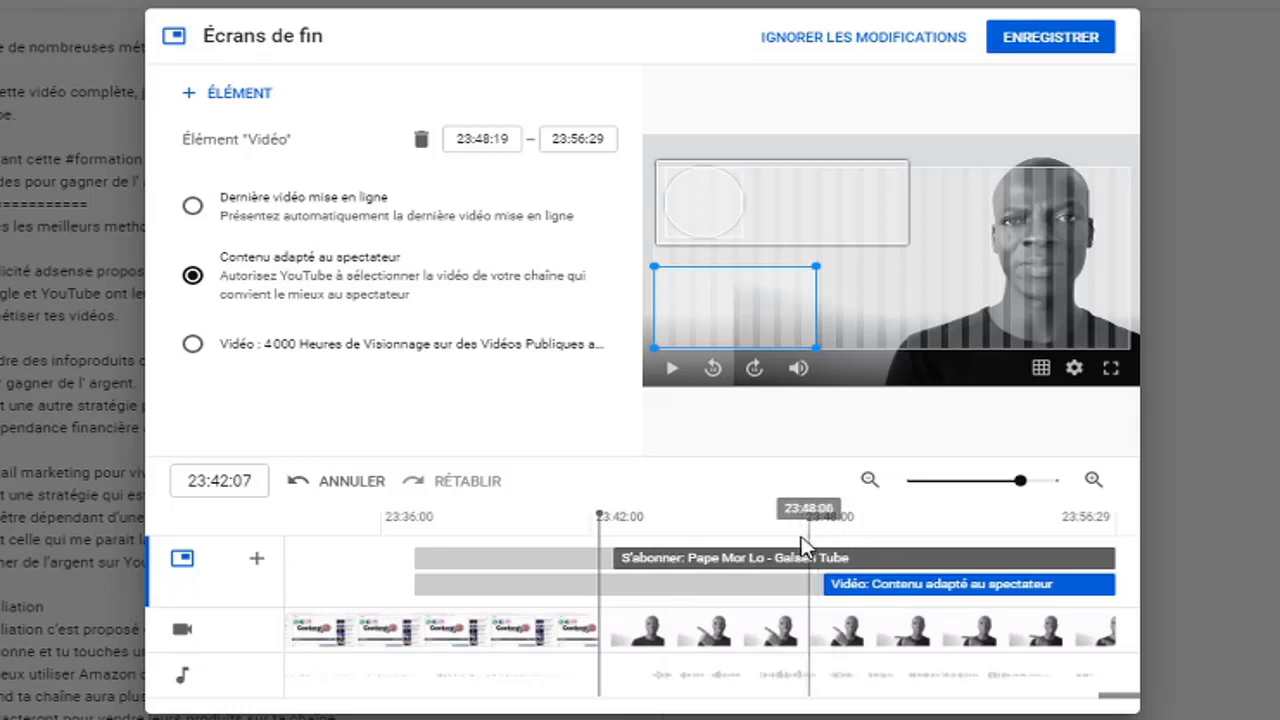
pyautogui.click(671, 368)
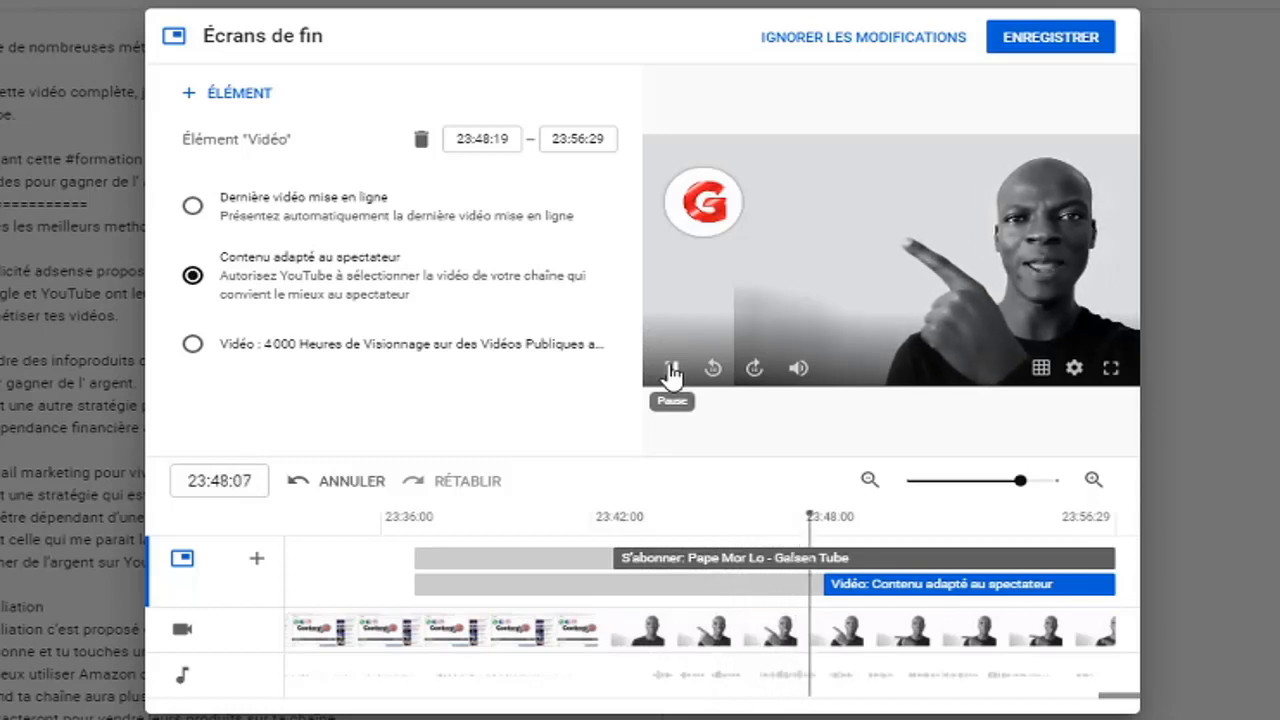
pyautogui.click(671, 370)
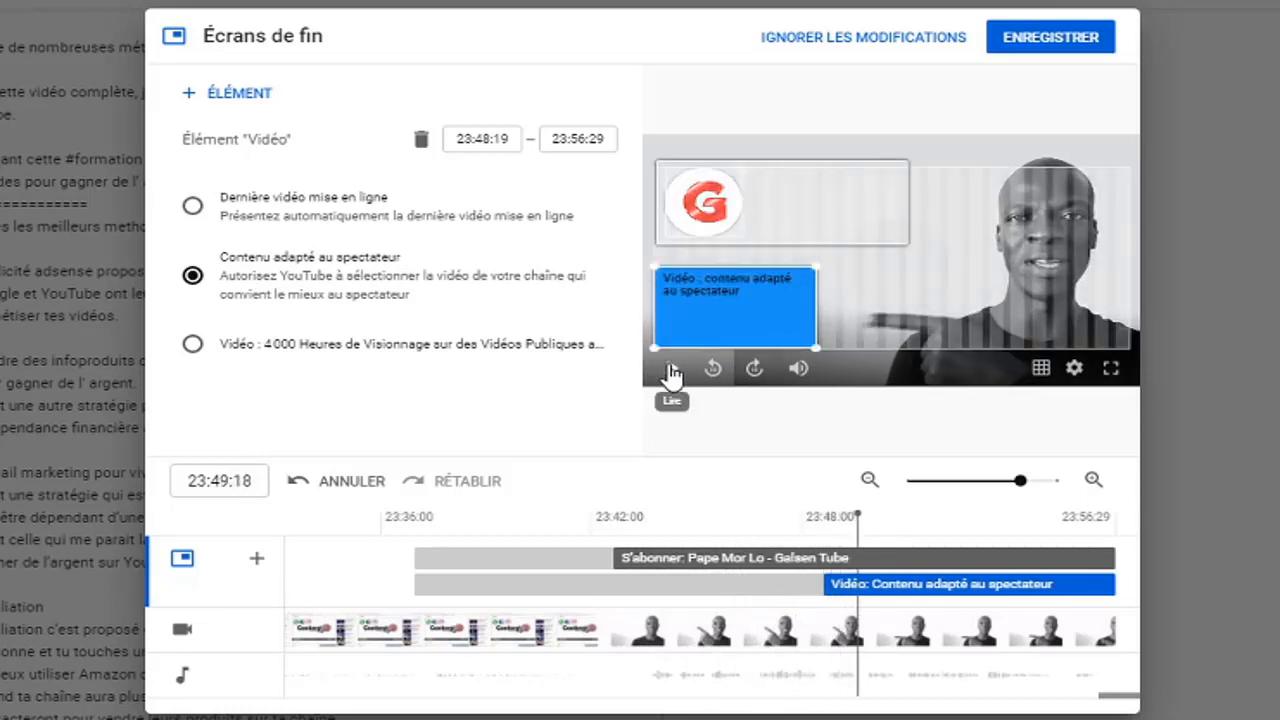
pyautogui.click(617, 541)
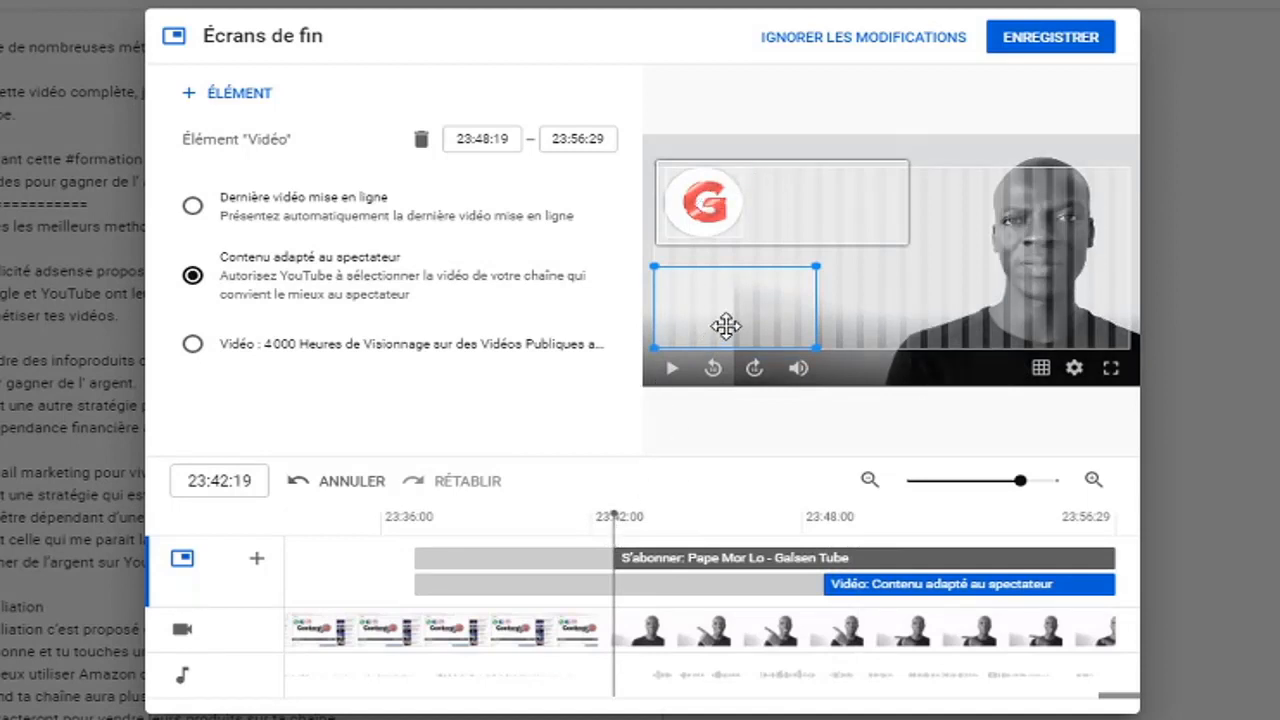
pyautogui.click(671, 370)
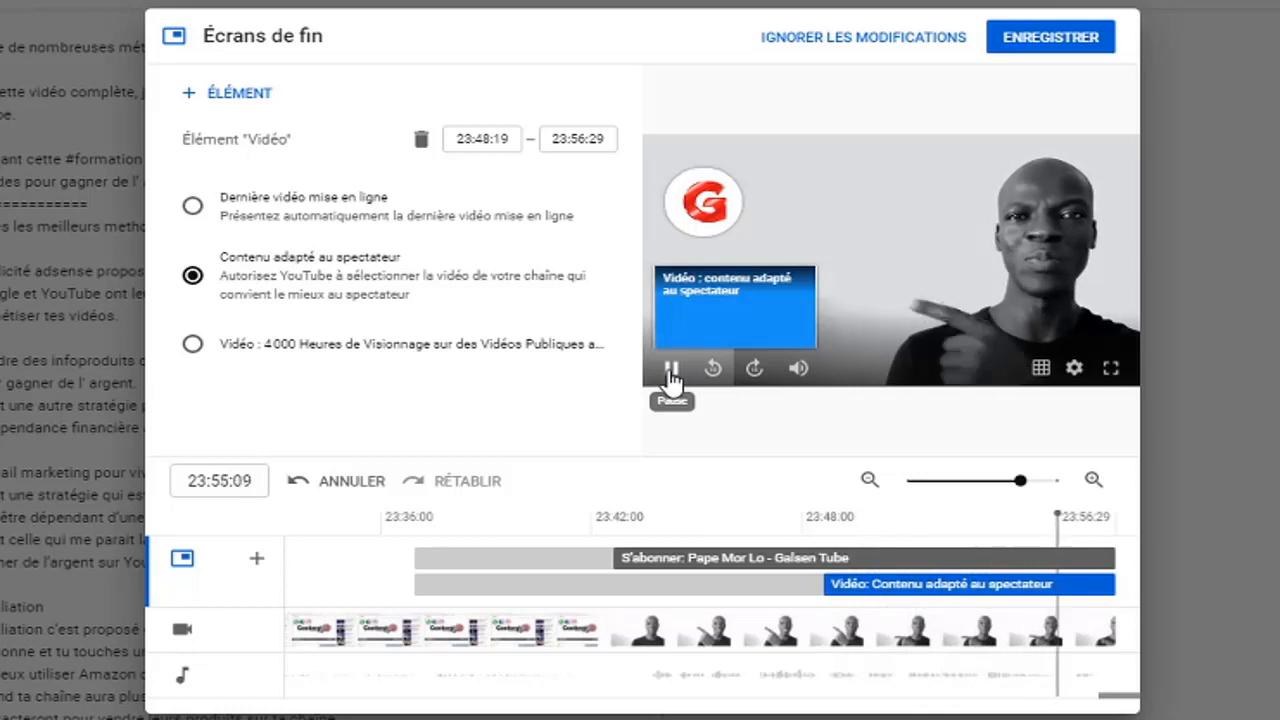
pyautogui.click(671, 376)
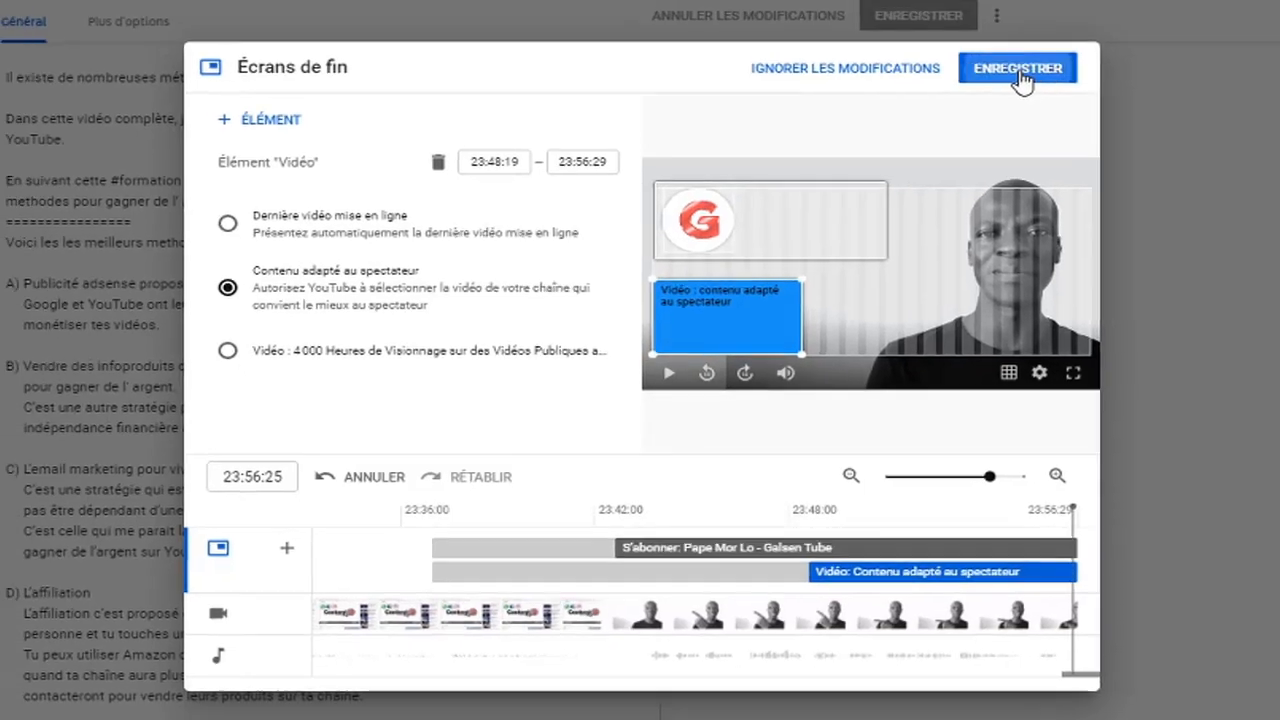
# Save the end screen and open the video's public watch page on YouTube
pyautogui.click(1055, 45)
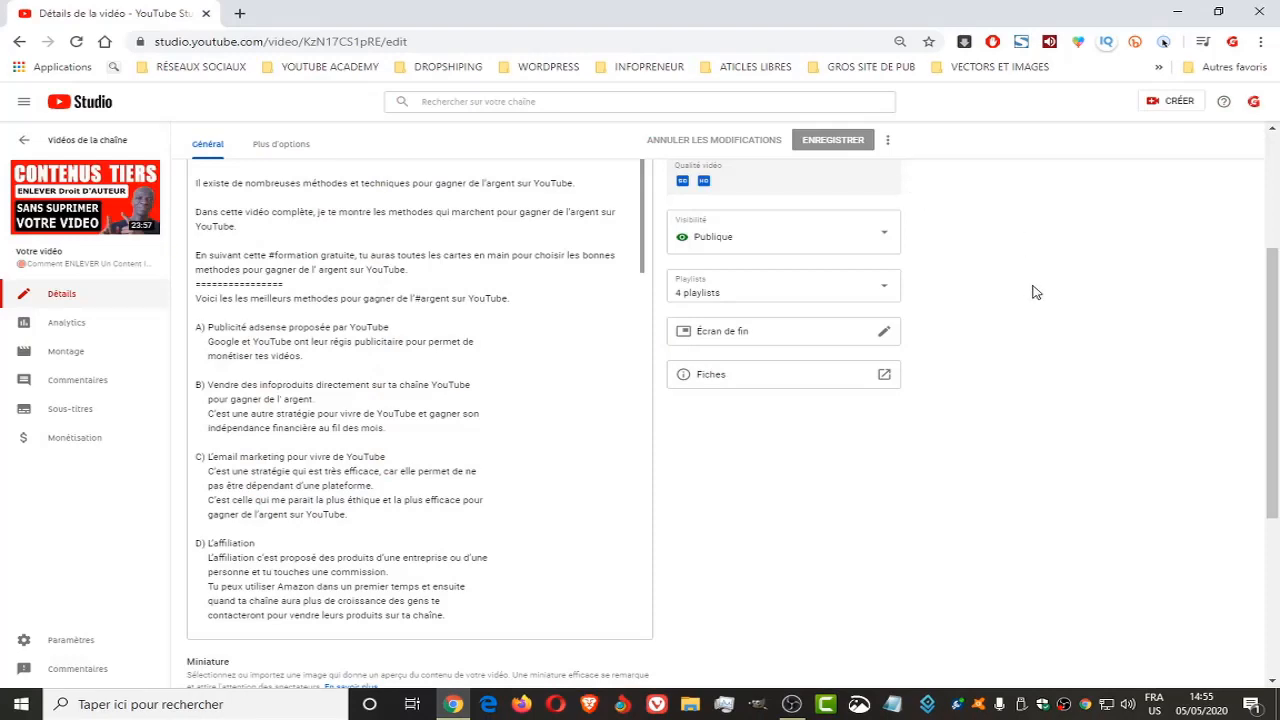
pyautogui.click(90, 201)
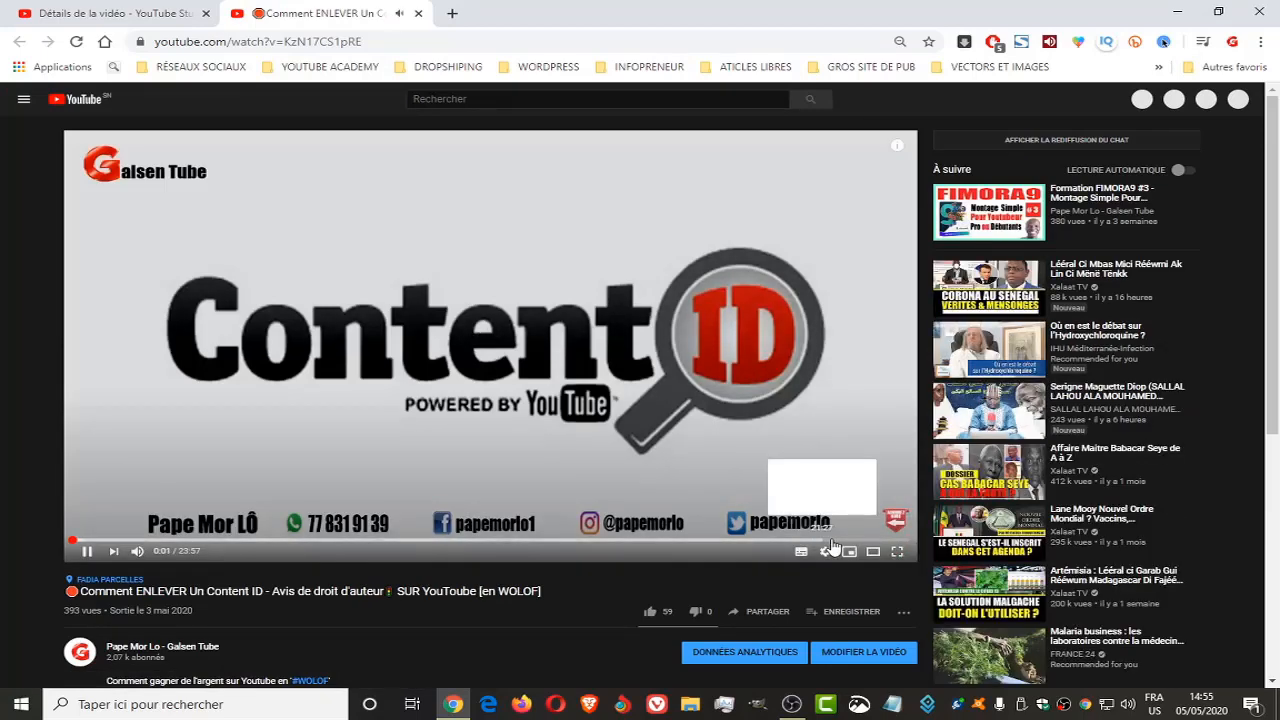
# Play the Content ID video's ending on its watch page and pause once both end screen elements are showing
pyautogui.click(830, 540)
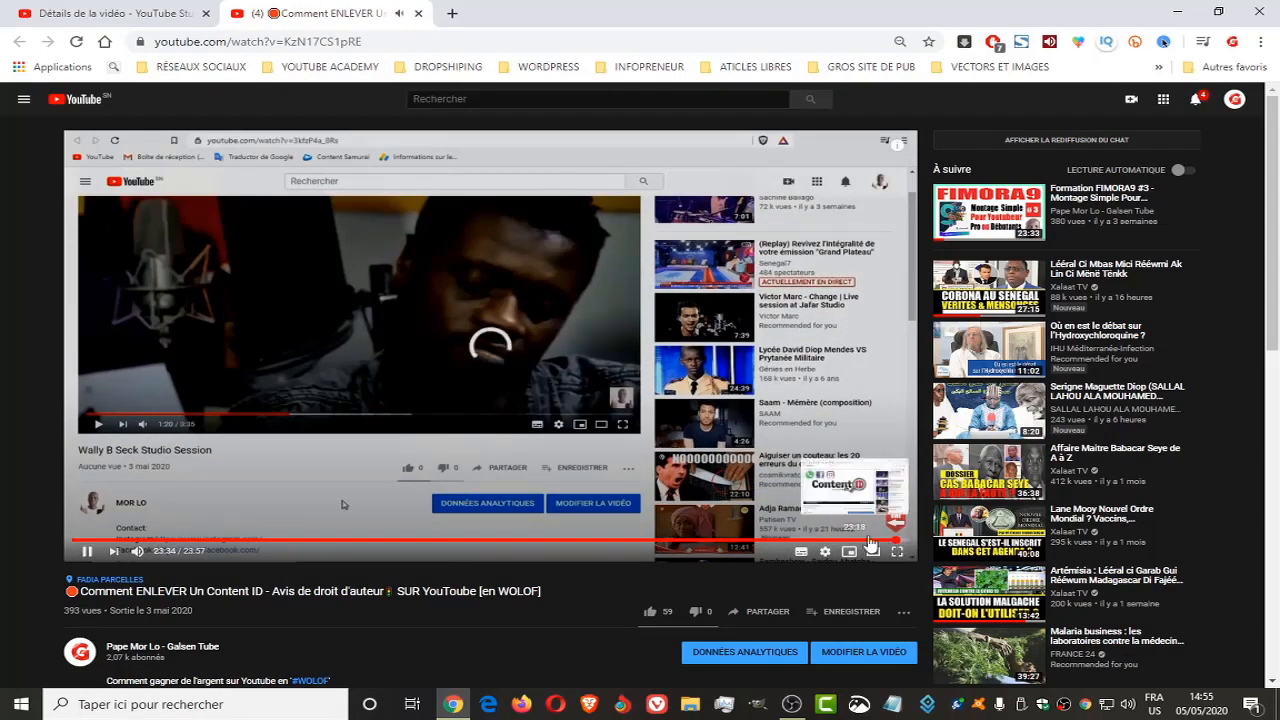
pyautogui.click(896, 541)
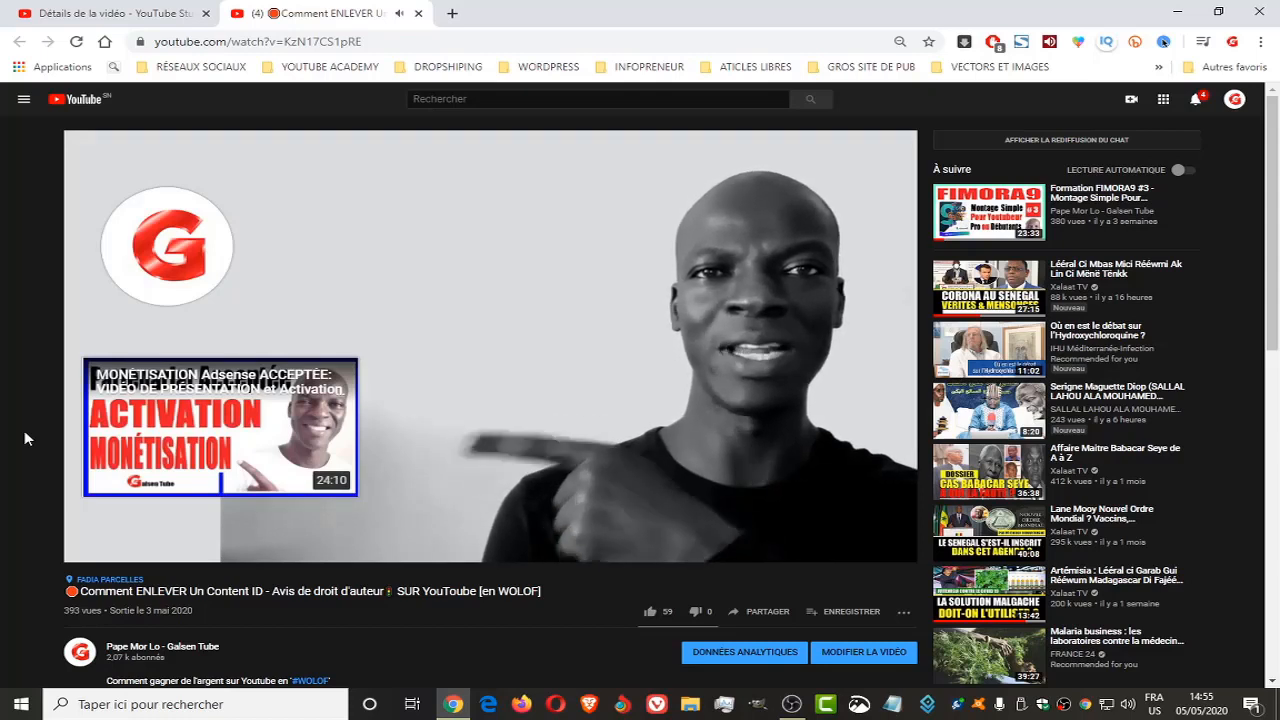
pyautogui.click(512, 289)
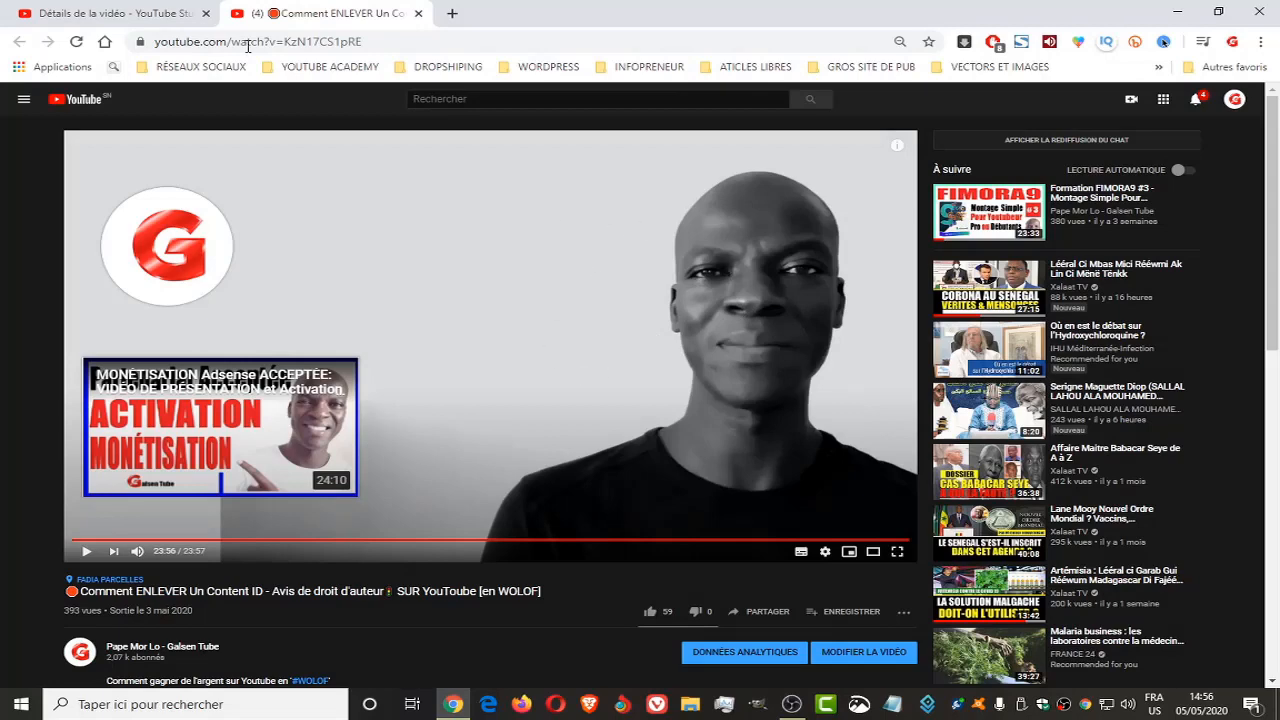
# Return to YouTube Studio and open the end screen editor for the video "MONÉTISATION Adsense ACCEPTÉE"
pyautogui.click(158, 9)
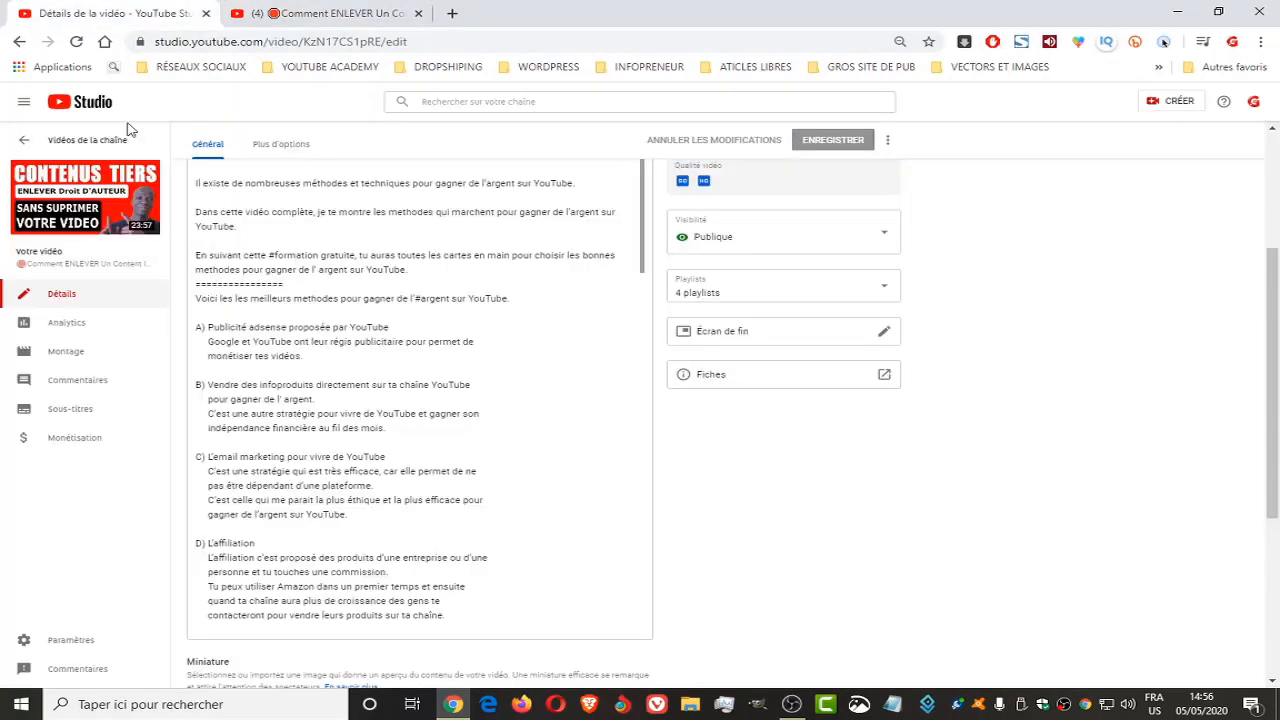
pyautogui.moveTo(141, 210)
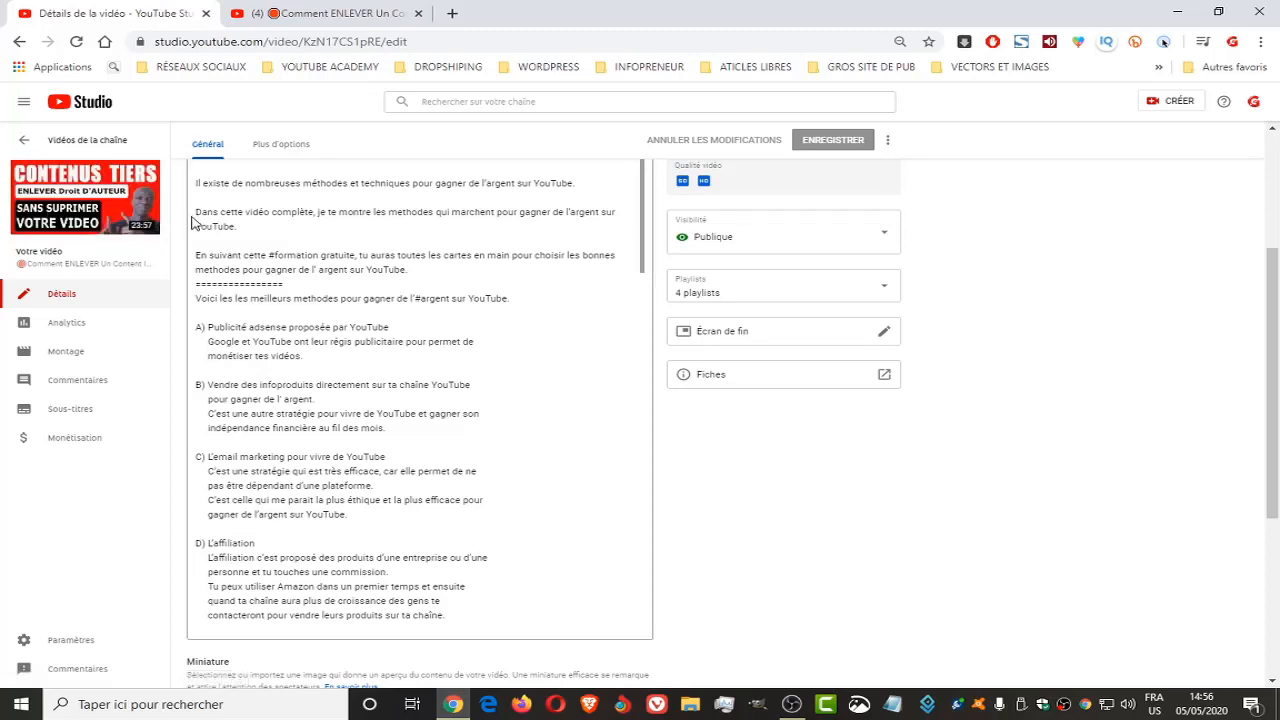
pyautogui.click(30, 141)
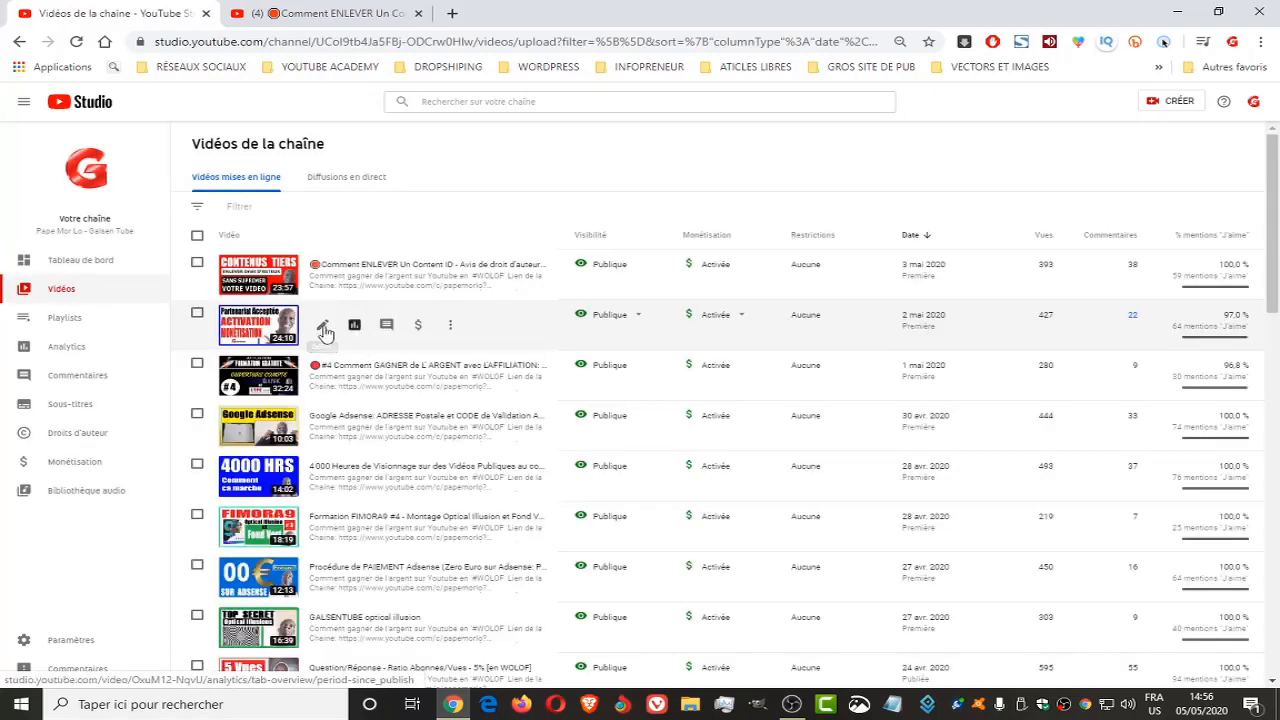
pyautogui.click(320, 326)
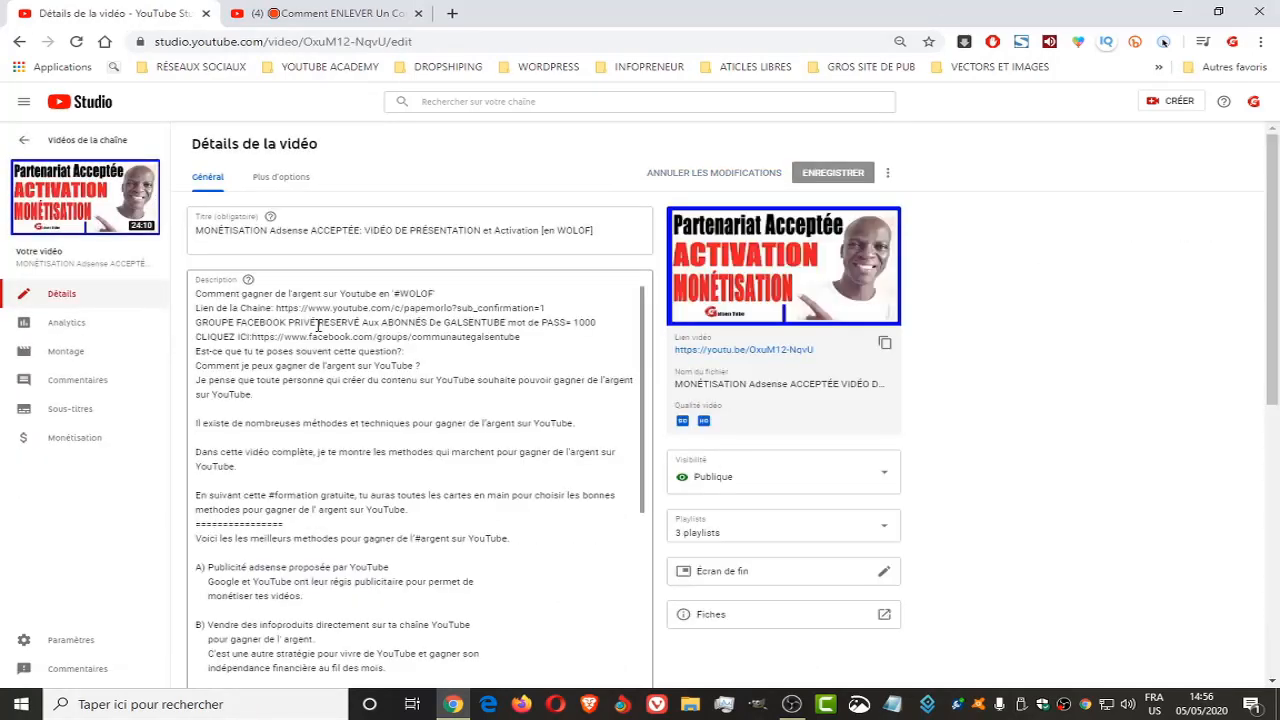
pyautogui.scroll(-2, 877, 497)
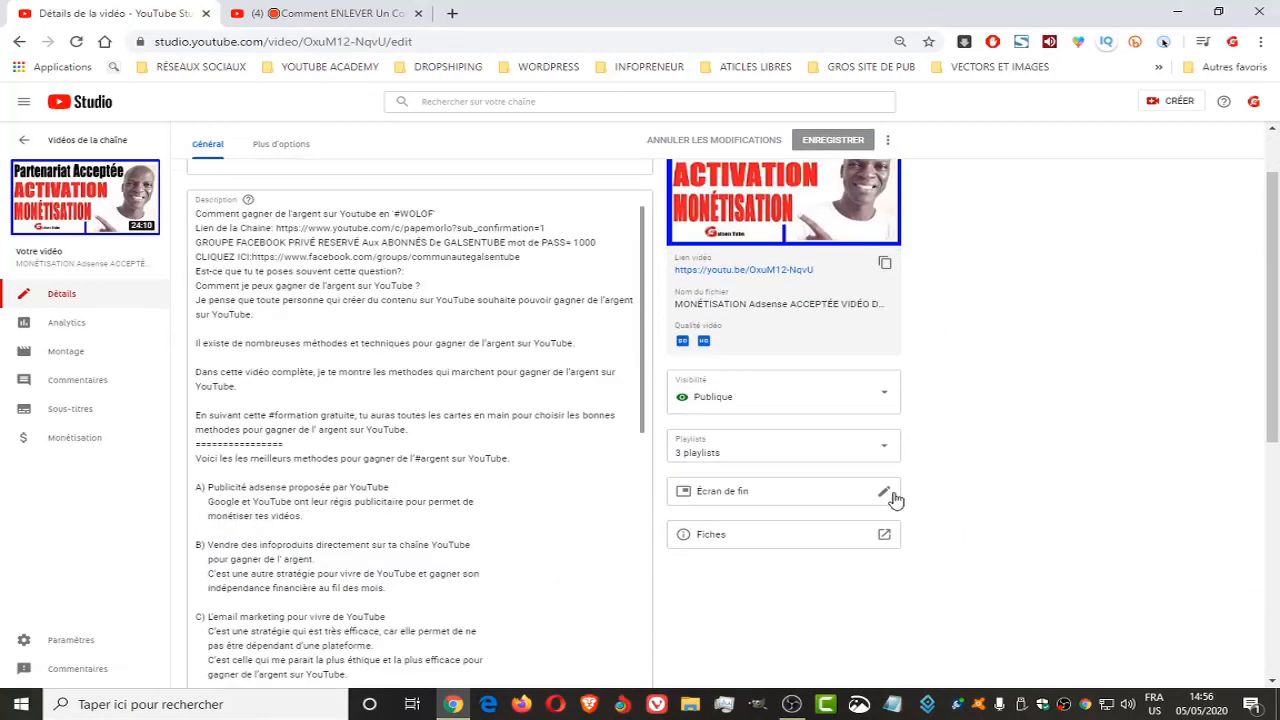
pyautogui.click(886, 493)
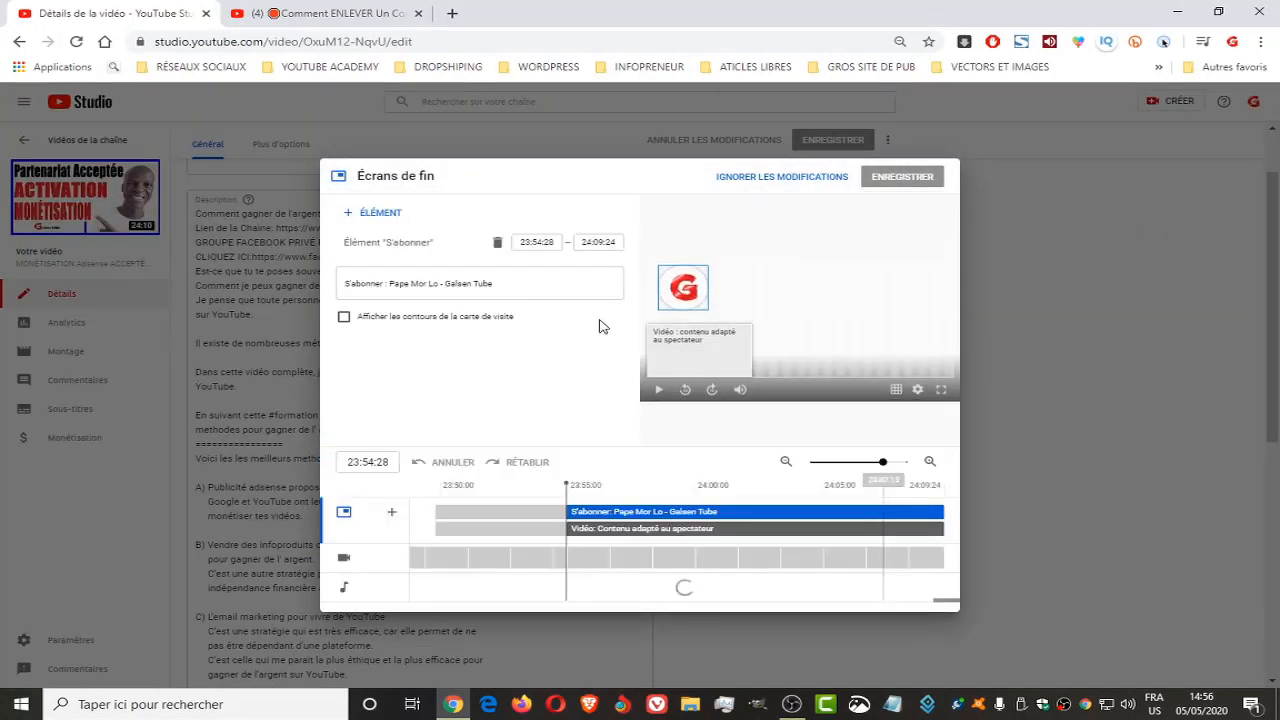
# Delete the subscribe and video elements from the Adsense video's end screen and save it empty
pyautogui.click(497, 243)
pyautogui.click(497, 243)
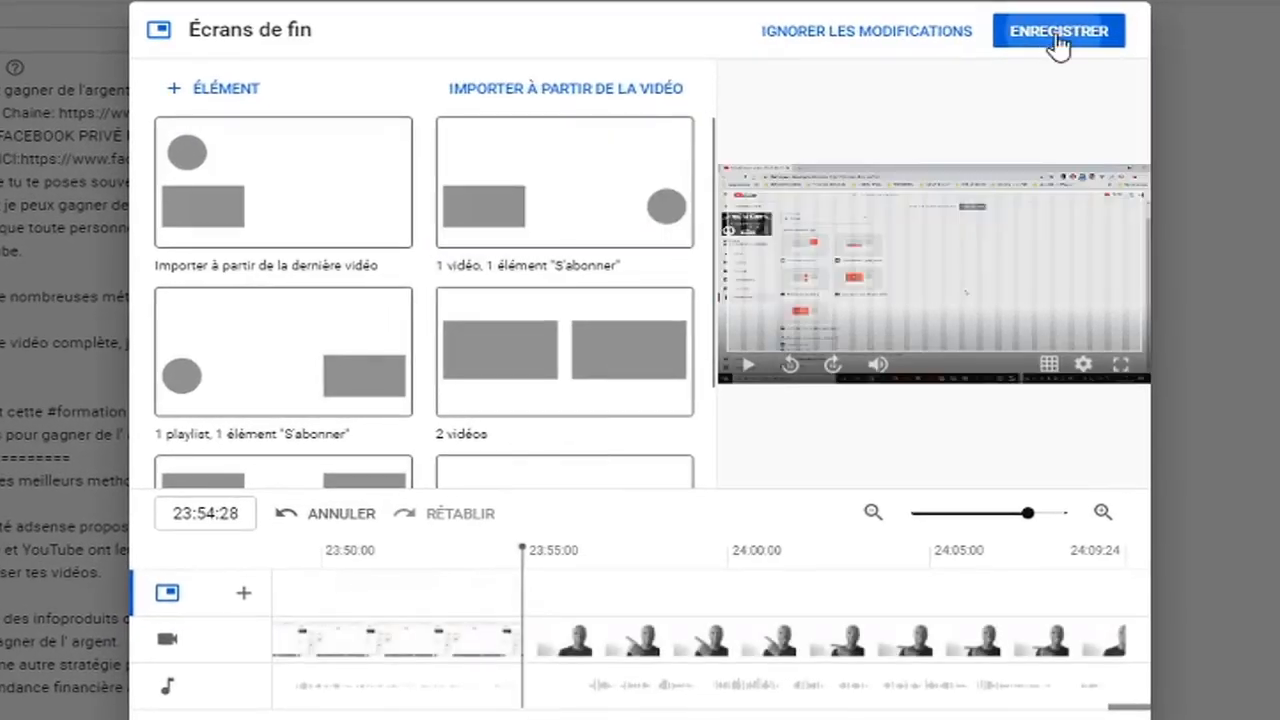
pyautogui.click(1057, 36)
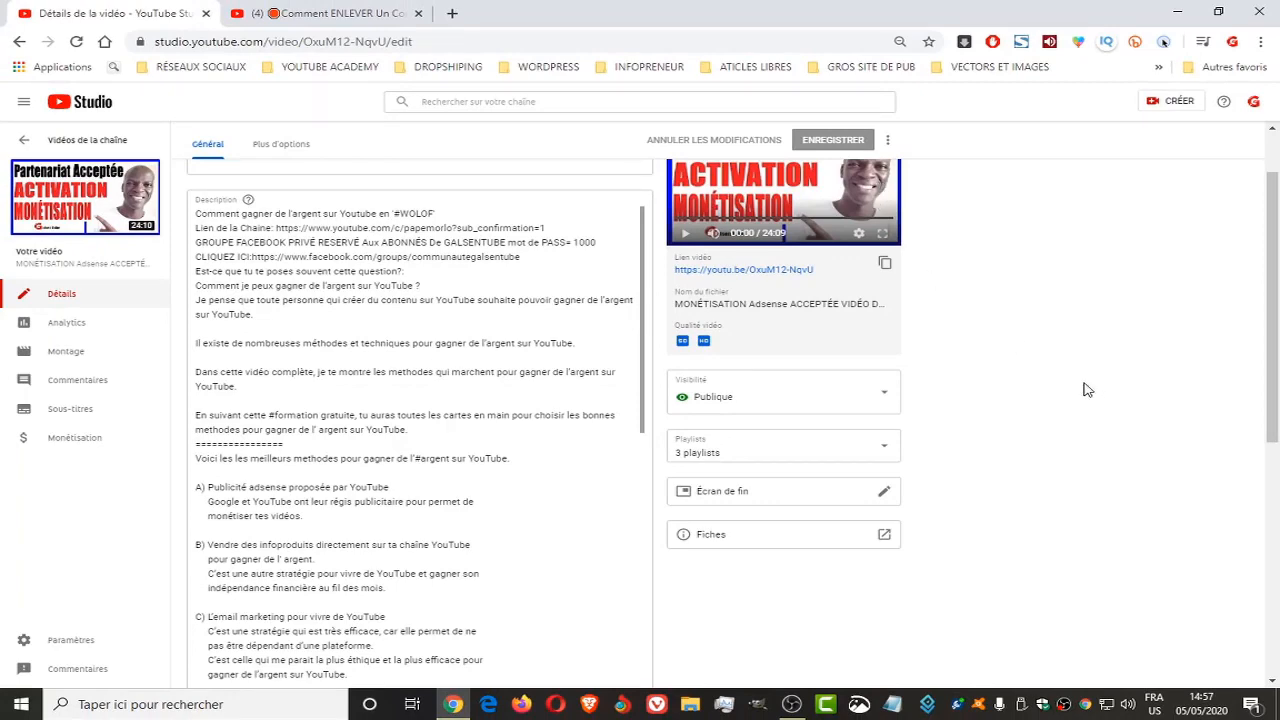
# Reopen the Adsense video's end screen, import the end screen from the "Comment ENLEVER Un Content ID" video, and save it
pyautogui.click(886, 495)
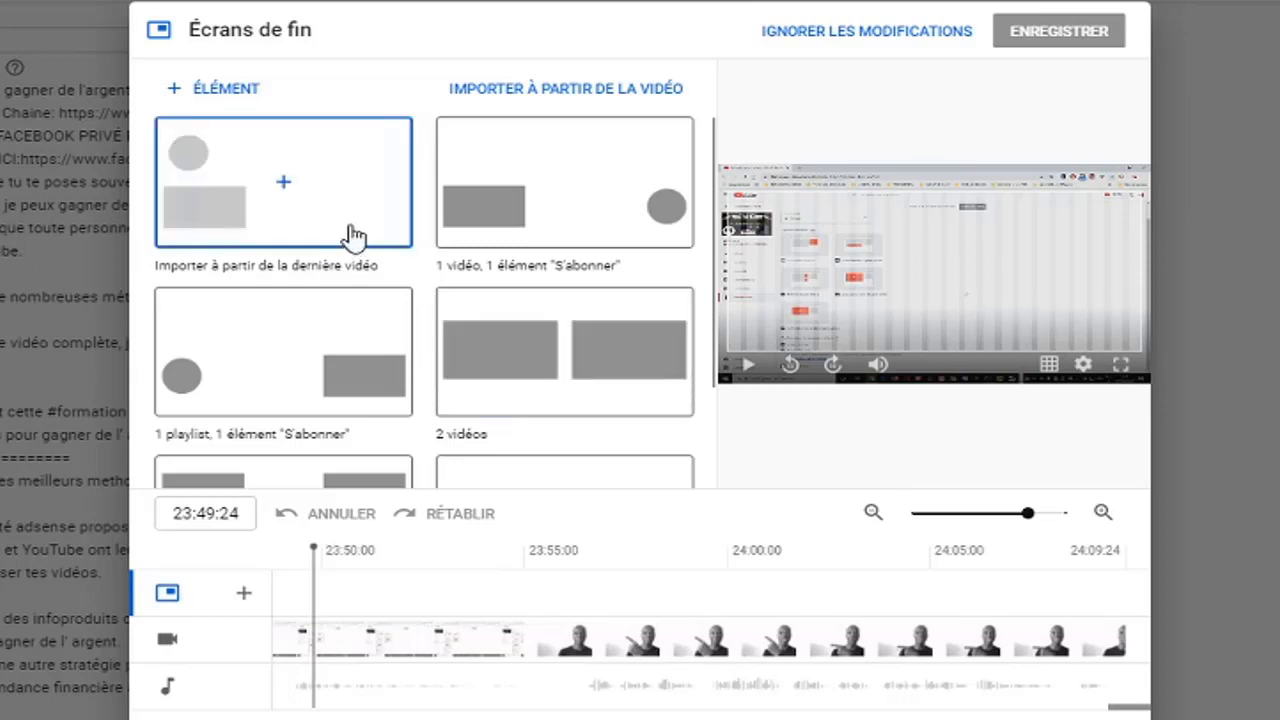
pyautogui.scroll(-3, 503, 340)
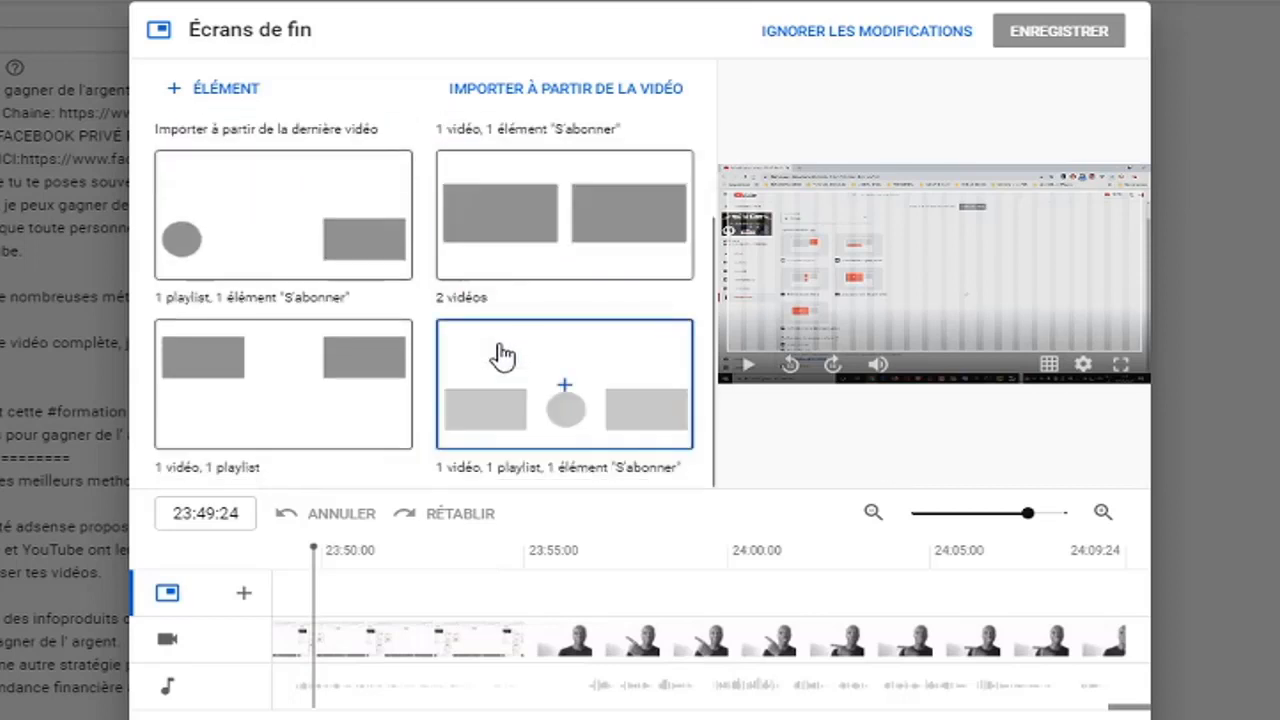
pyautogui.scroll(3, 503, 355)
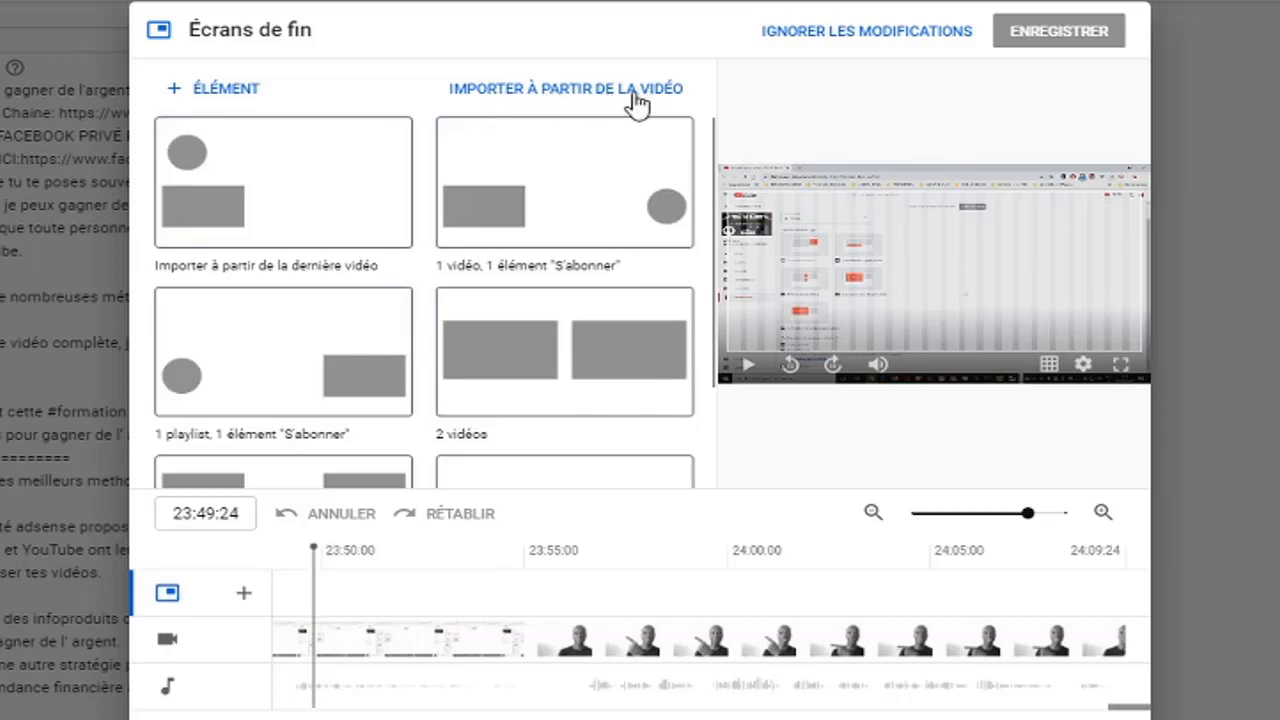
pyautogui.click(552, 92)
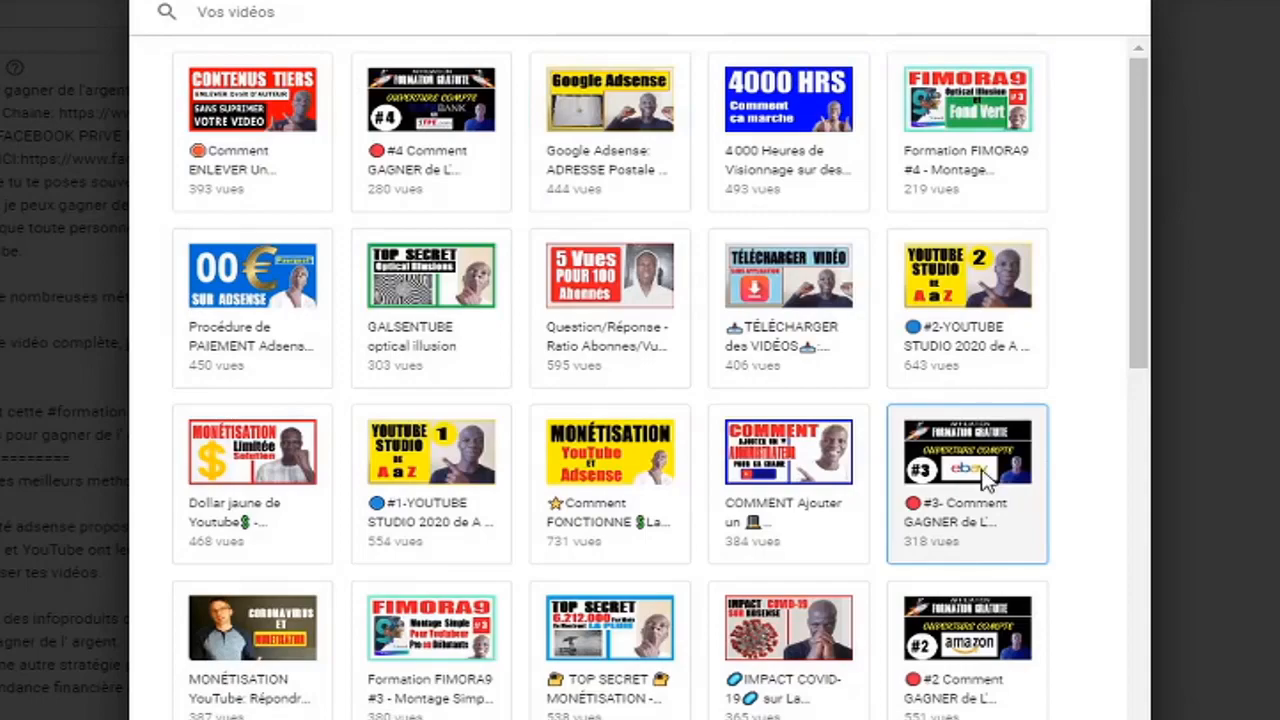
pyautogui.scroll(-10, 985, 480)
pyautogui.scroll(8, 987, 482)
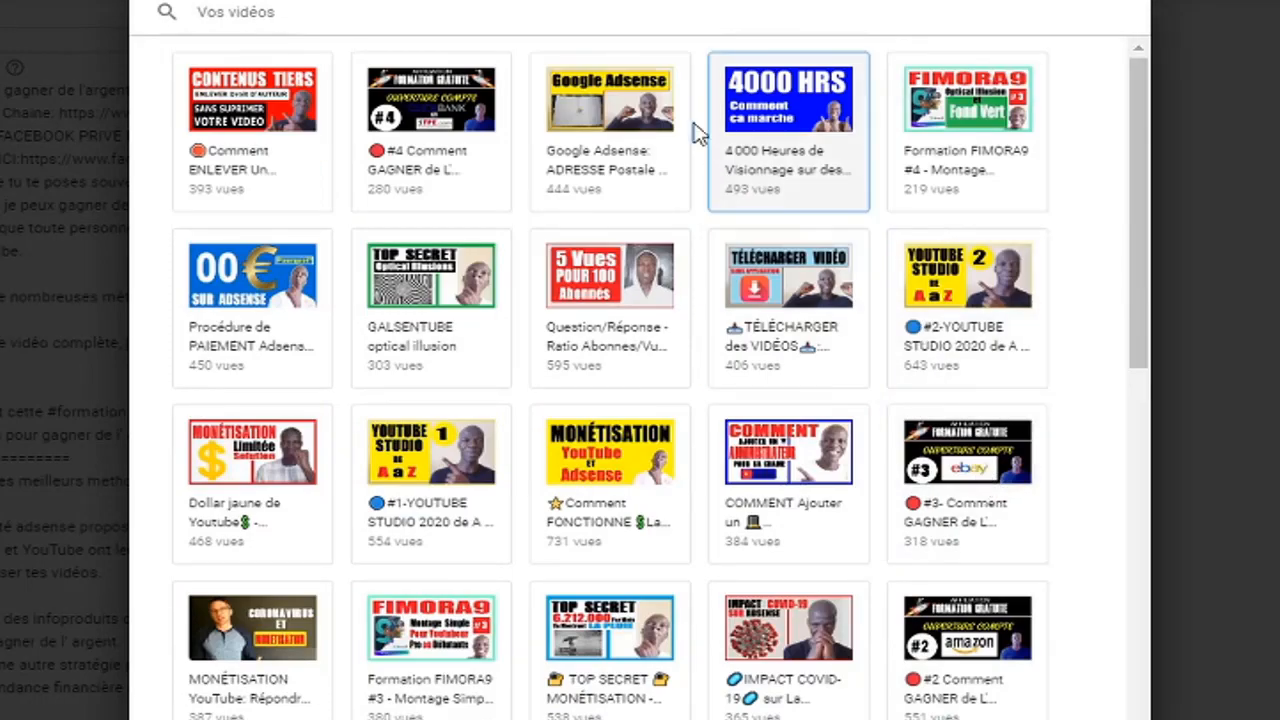
pyautogui.click(281, 113)
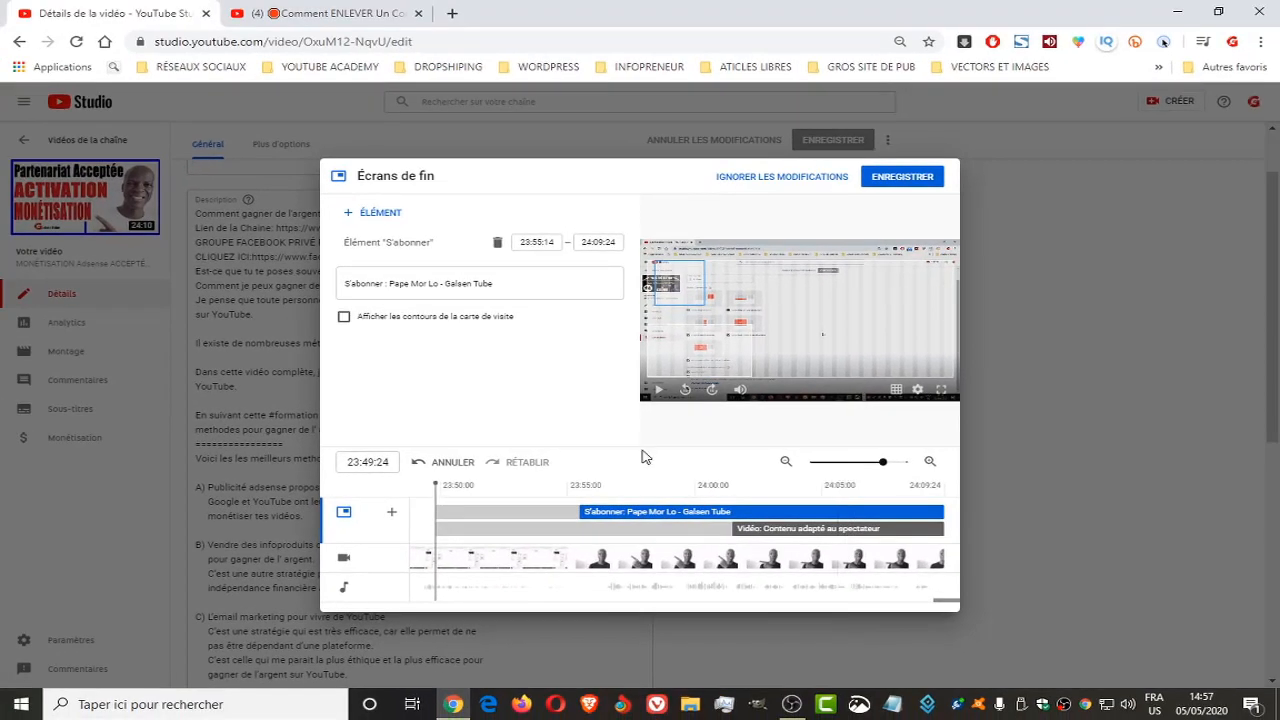
pyautogui.click(904, 178)
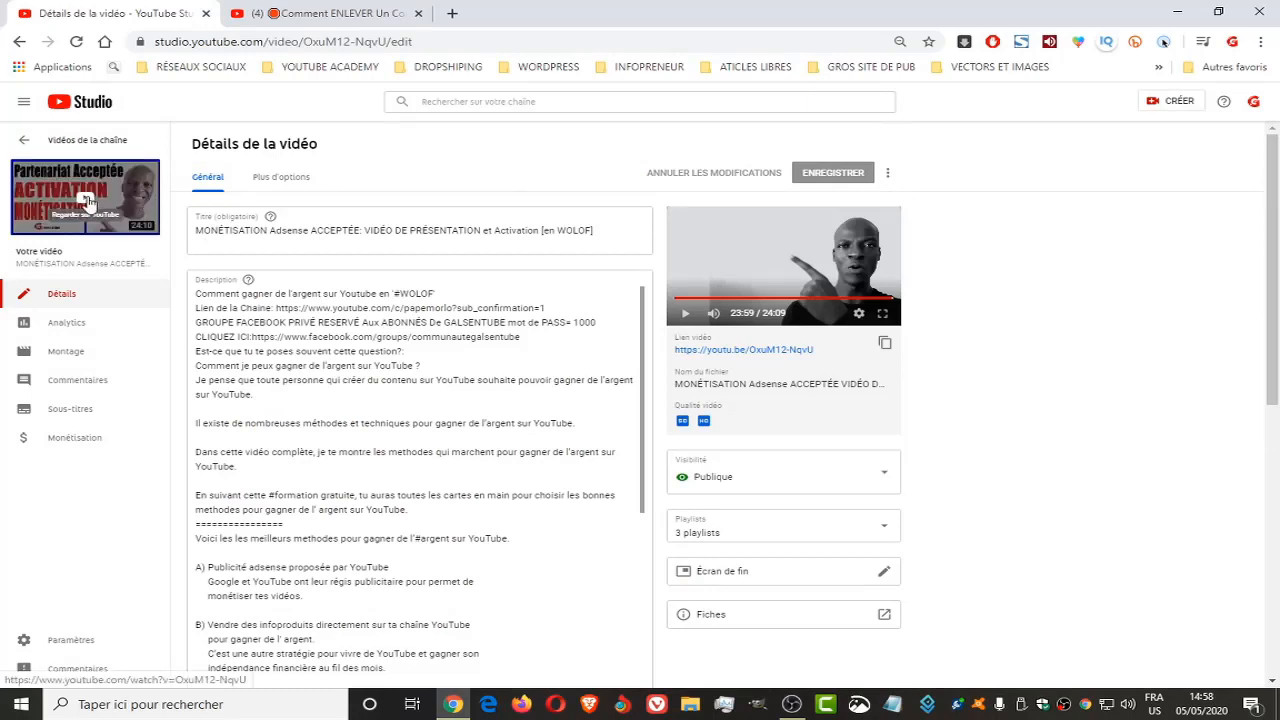
# Open the Adsense video's public watch page and play its ending, pausing once the imported end screen elements are showing
pyautogui.click(88, 203)
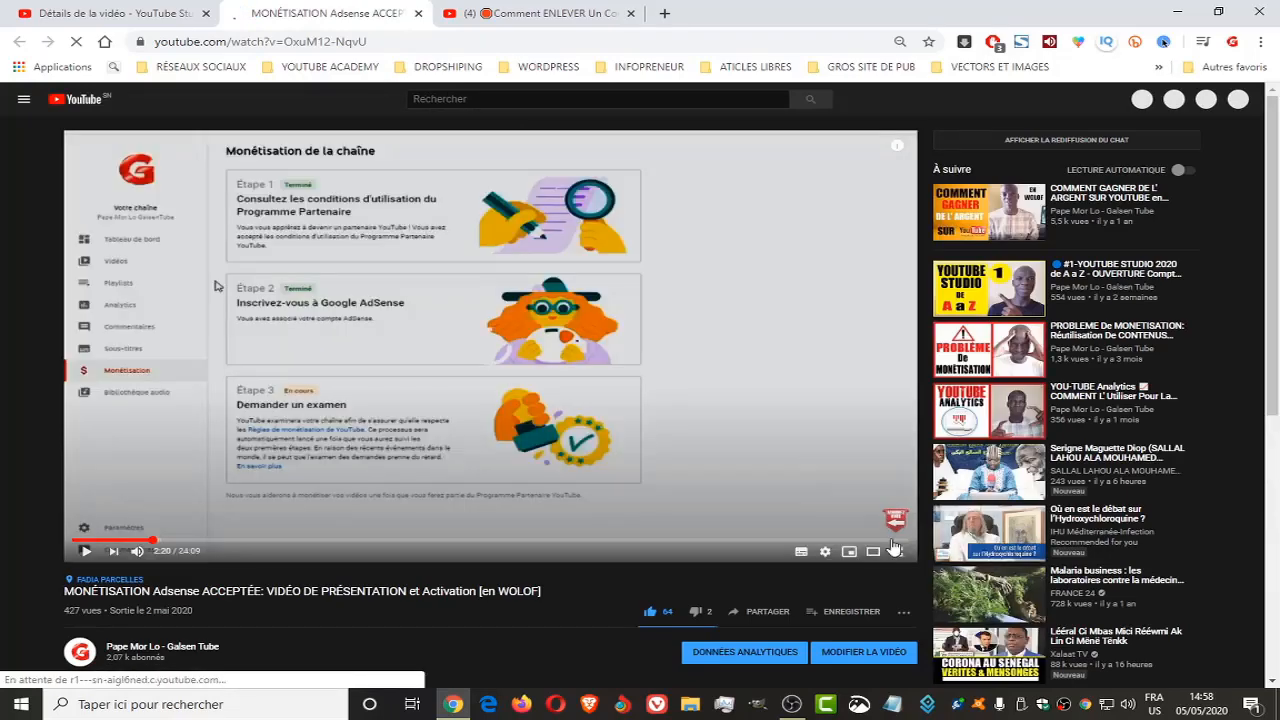
pyautogui.click(893, 541)
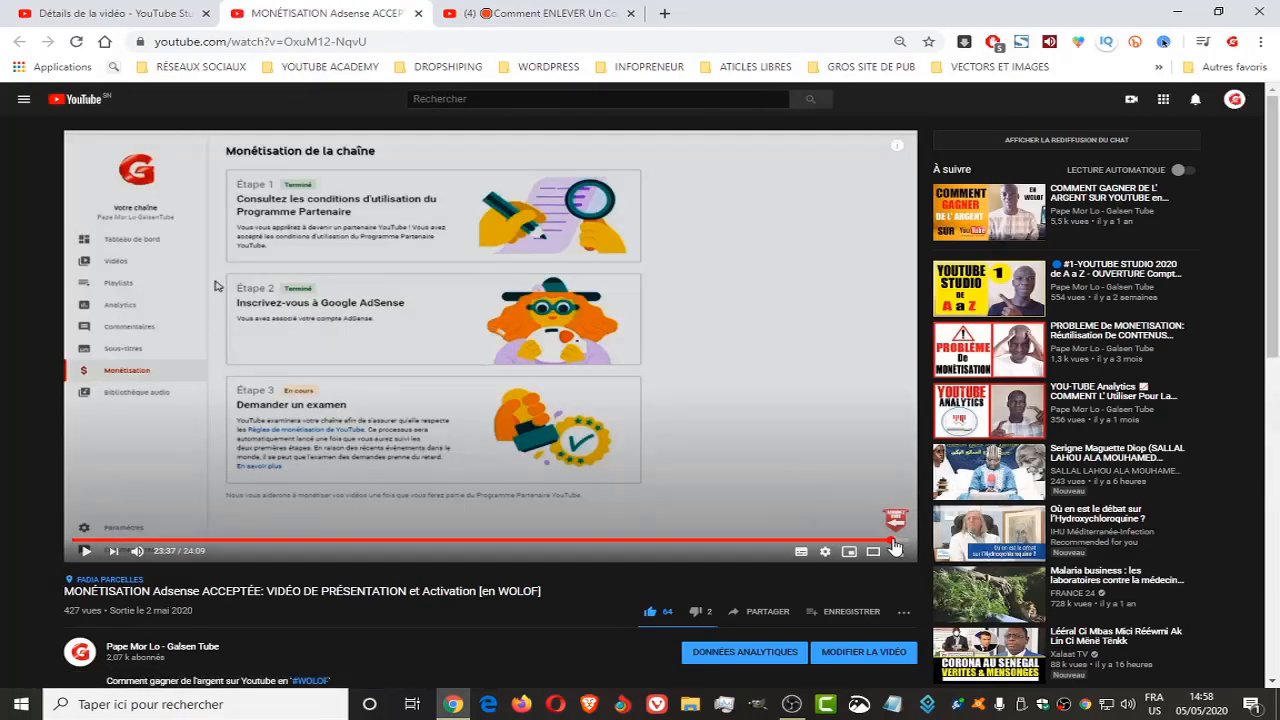
pyautogui.click(898, 541)
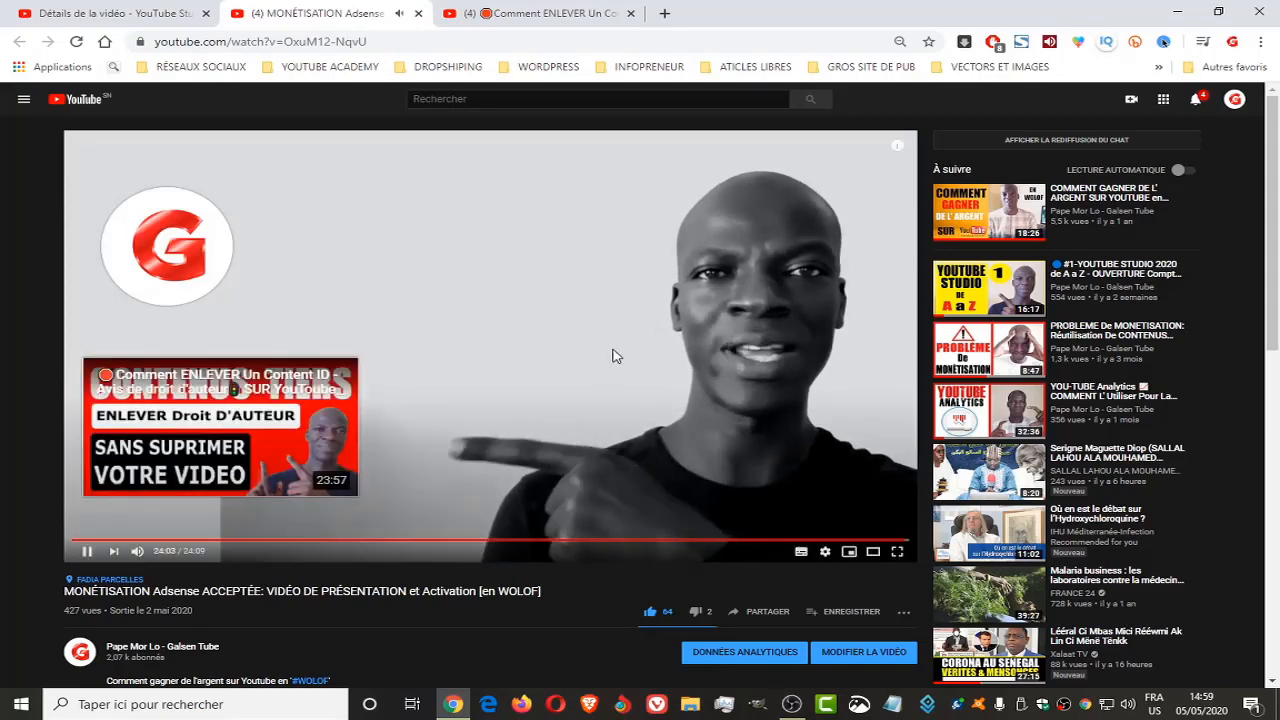
pyautogui.click(612, 355)
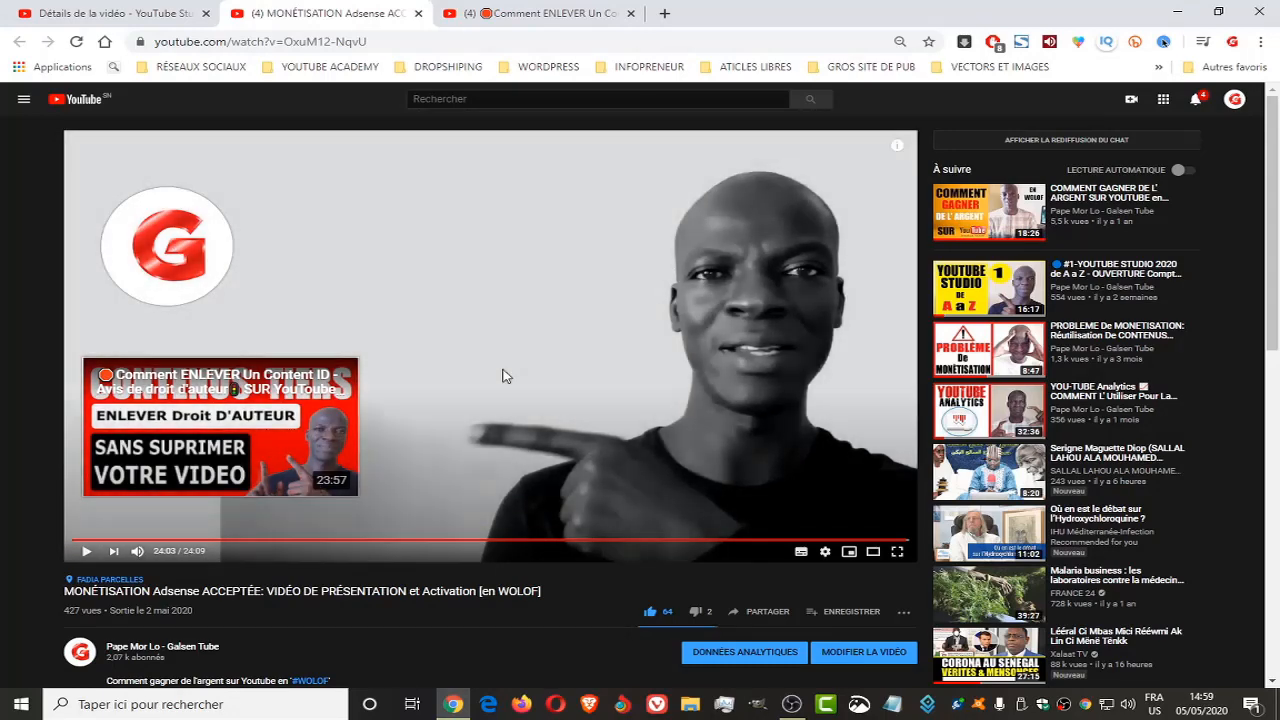
# Close both YouTube watch pages and return to the Adsense video's details in Studio
pyautogui.click(412, 99)
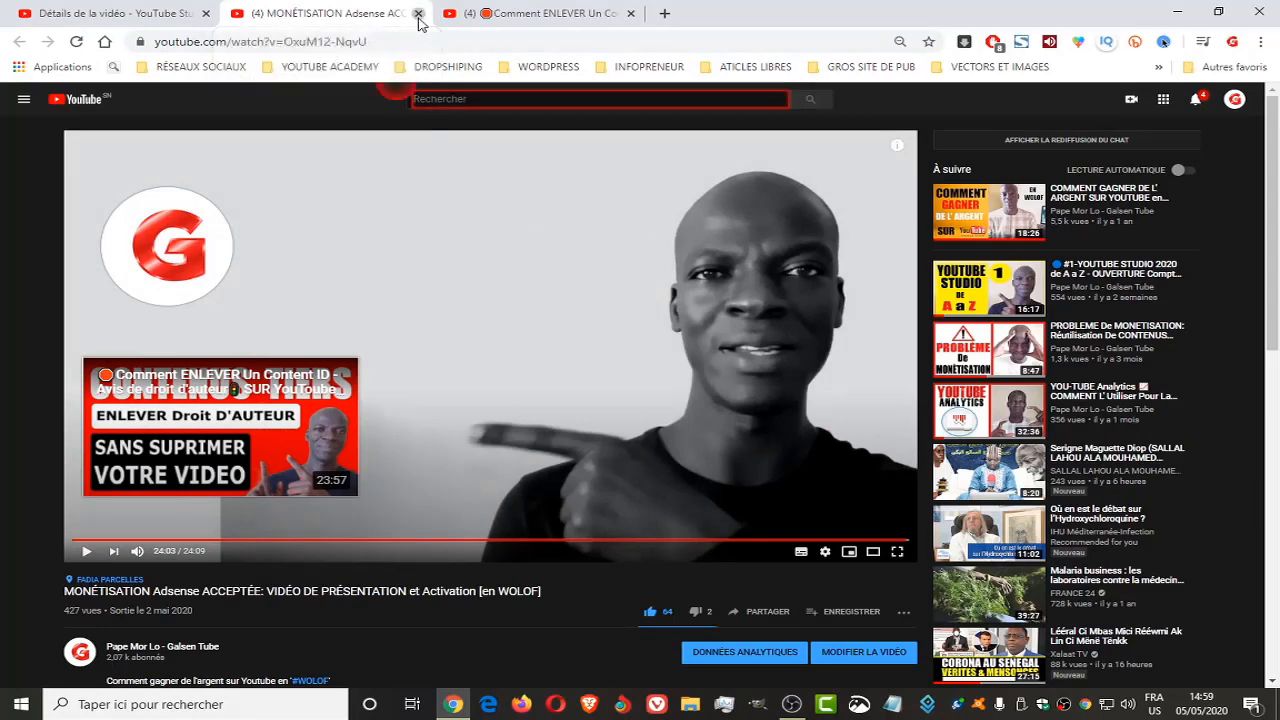
pyautogui.click(418, 13)
pyautogui.click(418, 13)
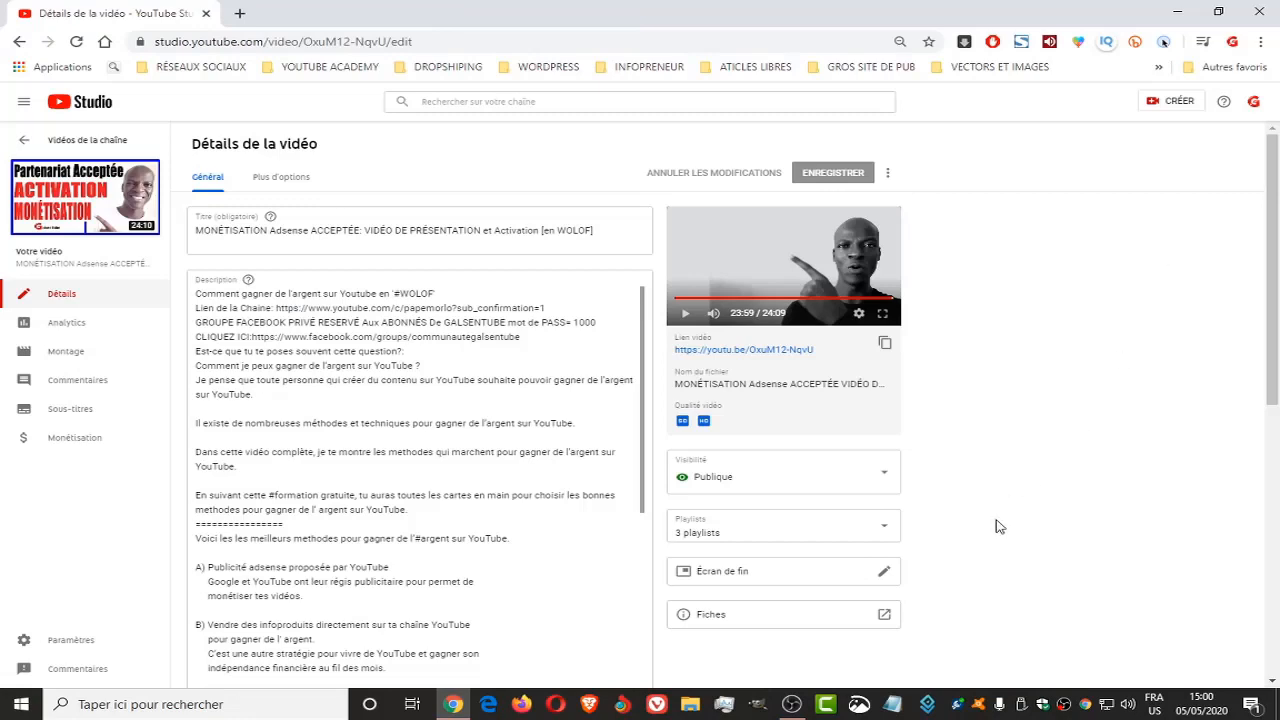
# Try adding the playlist "VIDEO DU JOUR COMMENT GAGNER DE L'ARGENT SUR YOUTUBE" to the Adsense video's end screen, and delete that element
pyautogui.click(885, 574)
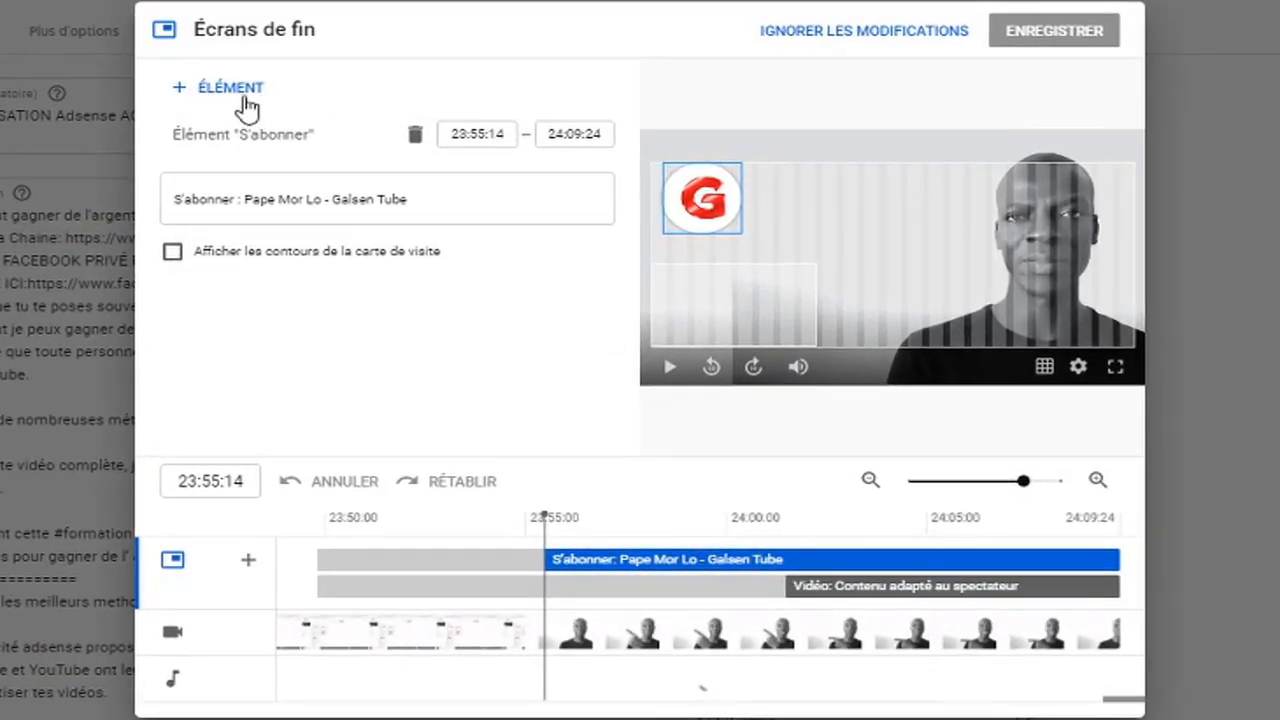
pyautogui.click(210, 100)
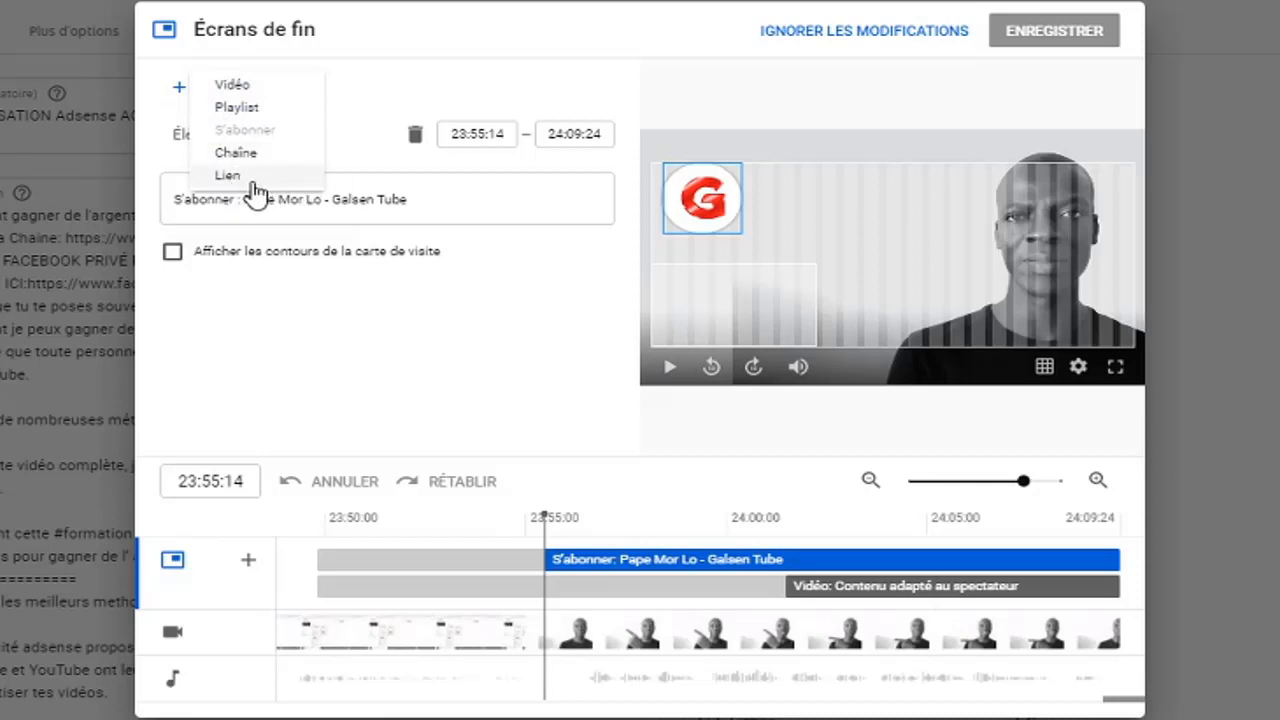
pyautogui.click(242, 106)
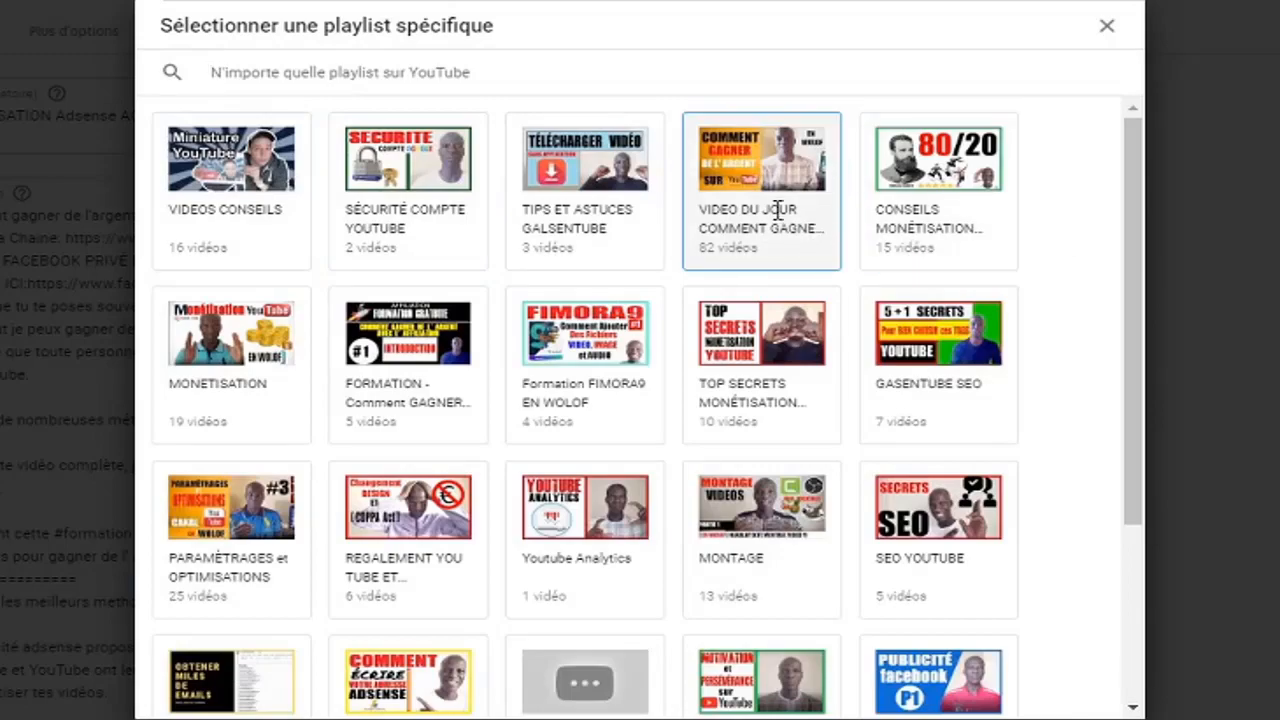
pyautogui.click(922, 390)
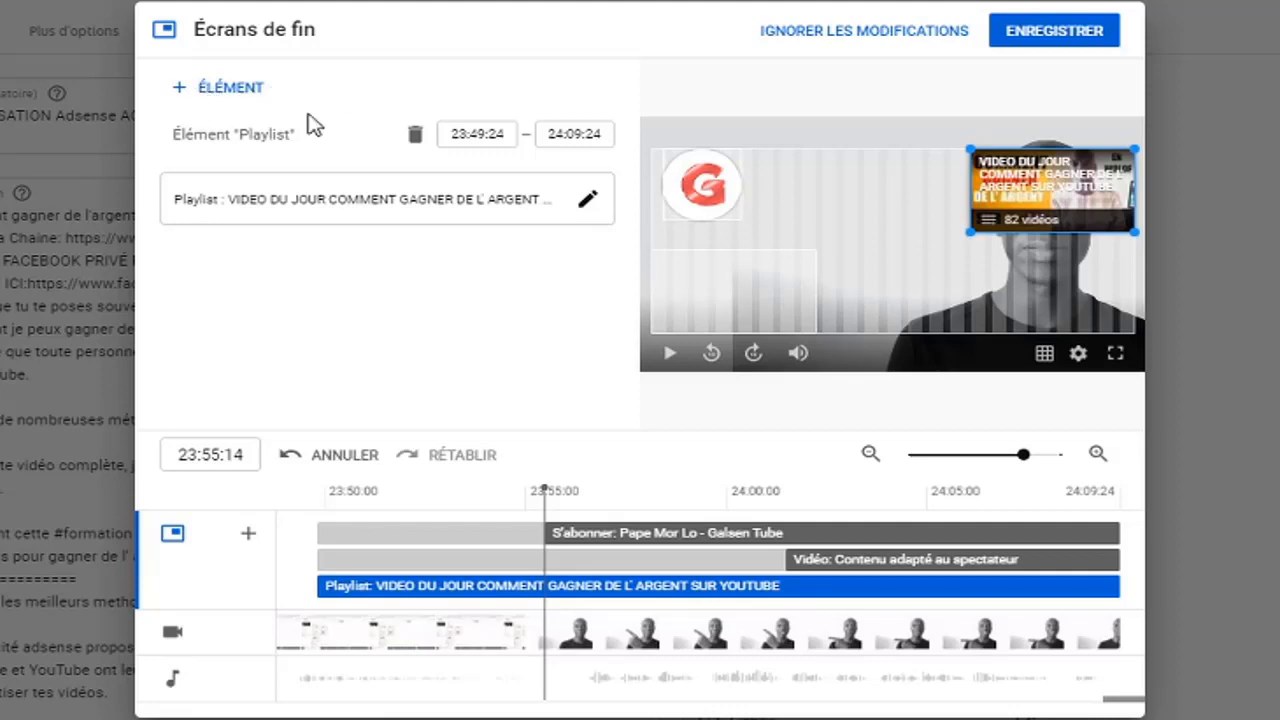
pyautogui.click(415, 136)
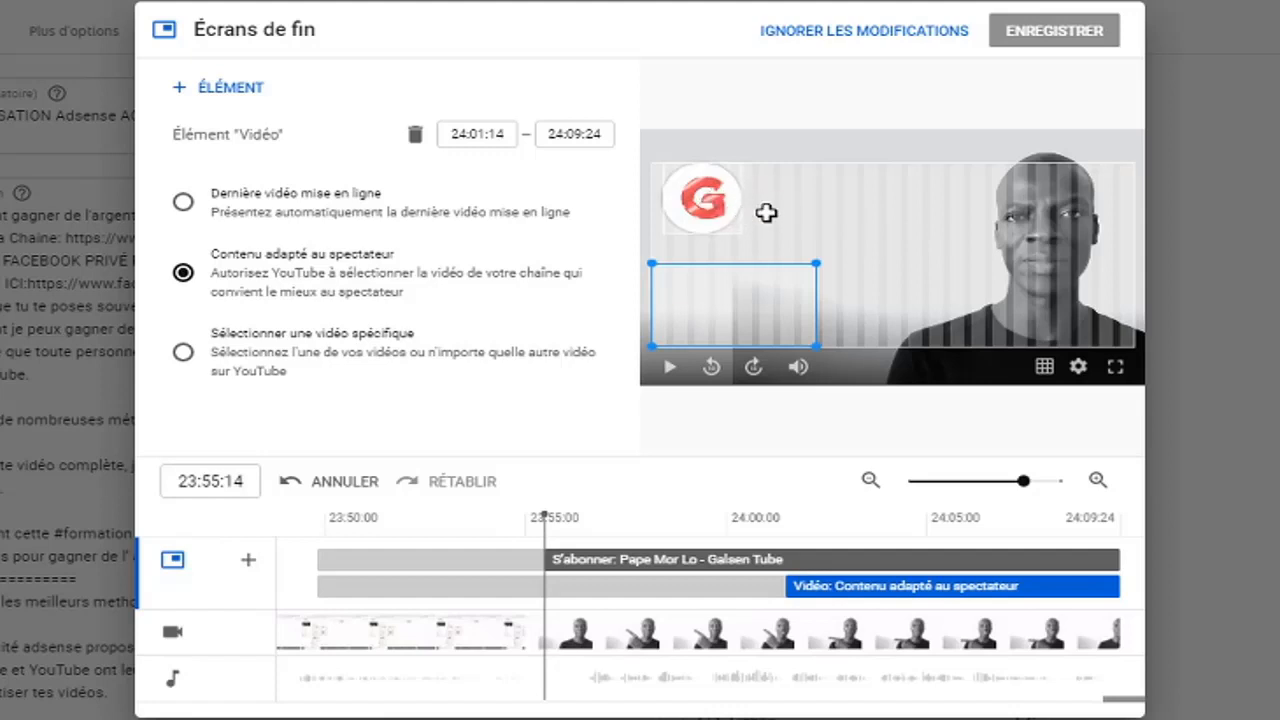
# Try adding a link element to the end screen, accepting the external links terms, and dismiss the link selection without entering a site
pyautogui.click(220, 88)
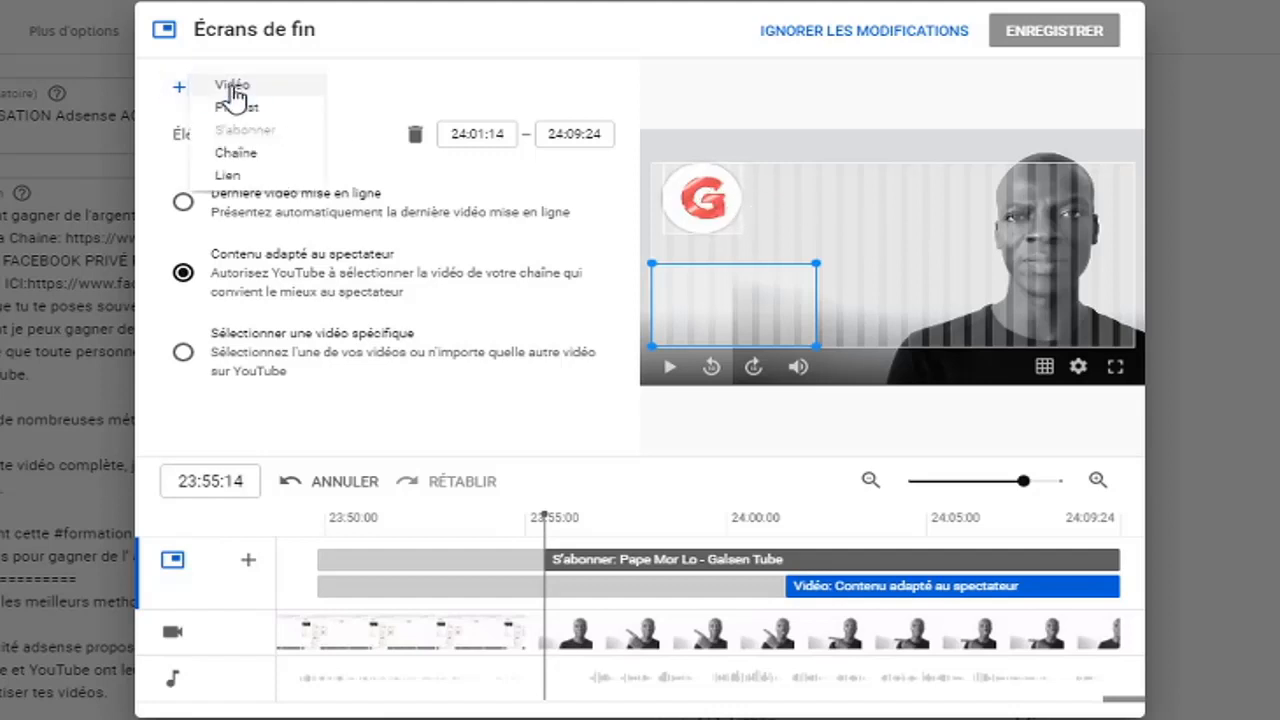
pyautogui.click(224, 176)
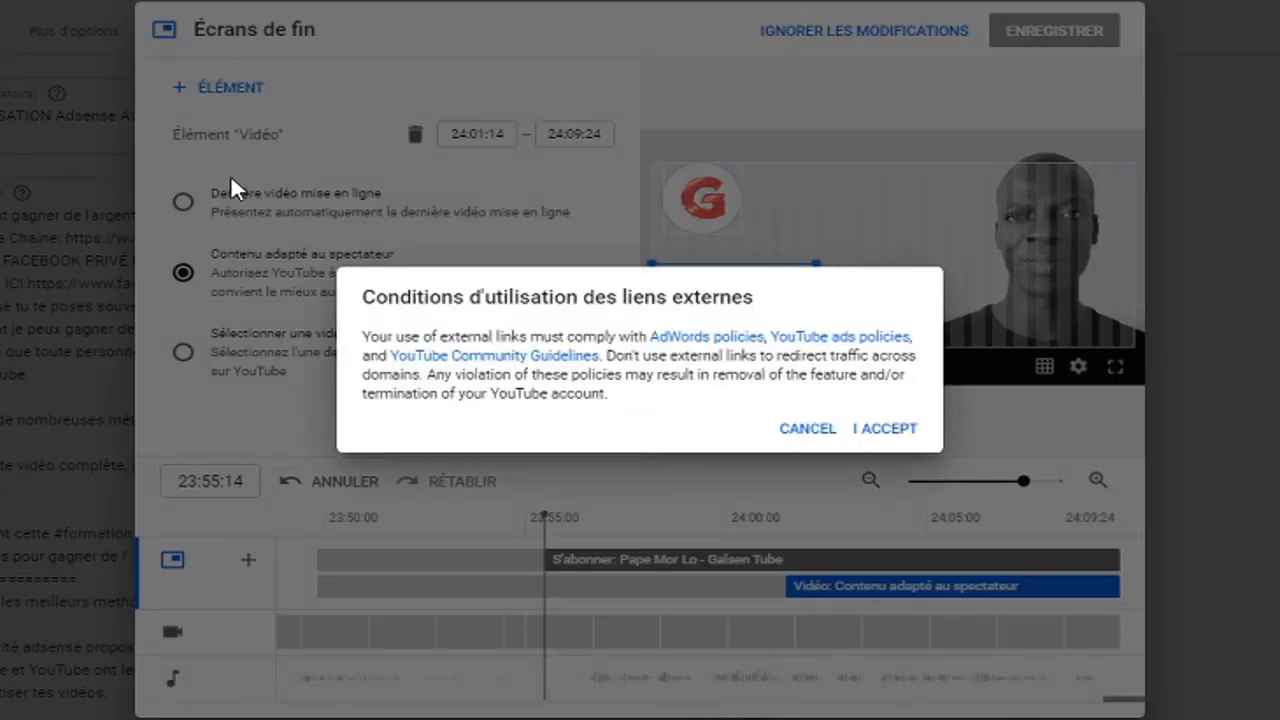
pyautogui.click(893, 429)
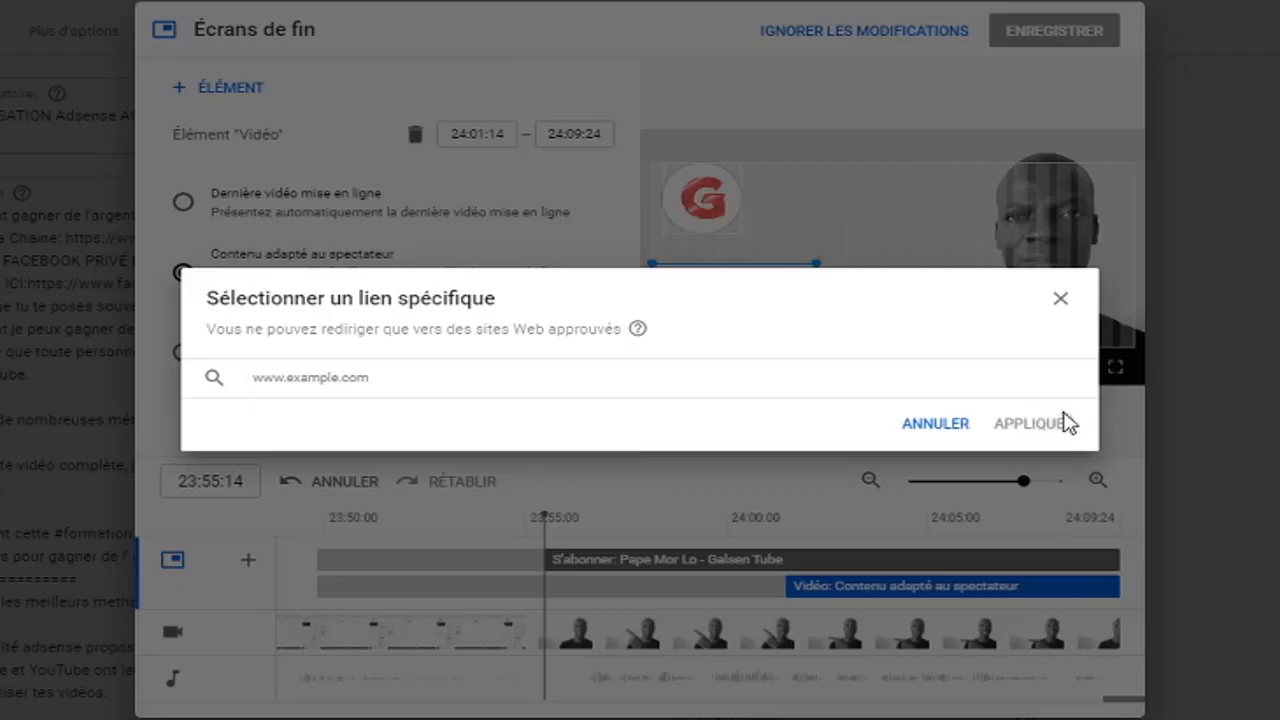
pyautogui.click(1060, 300)
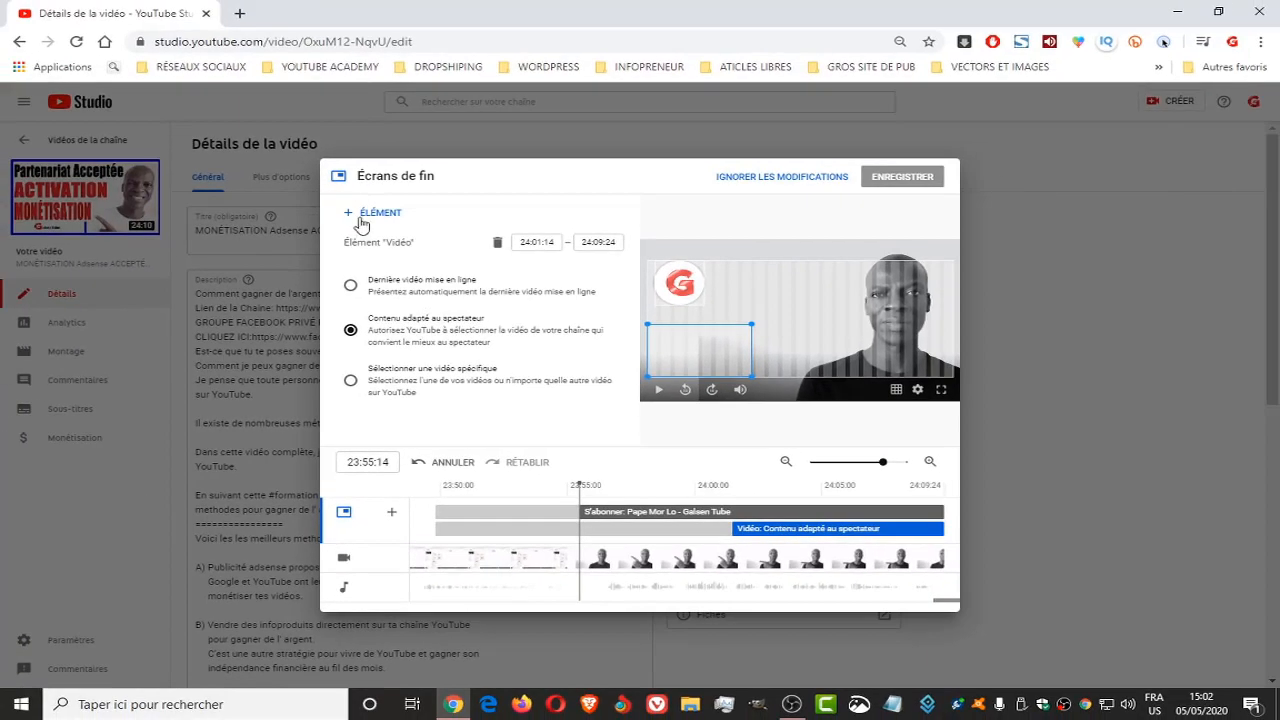
pyautogui.click(356, 215)
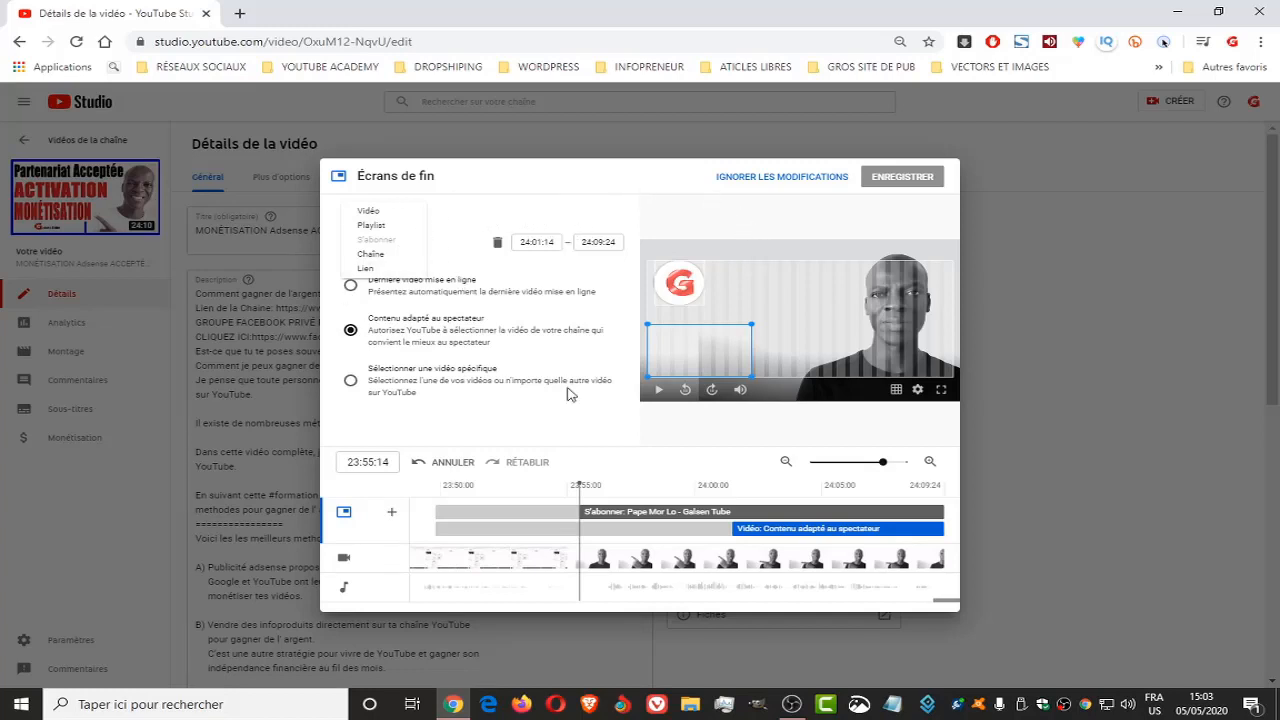
pyautogui.click(594, 178)
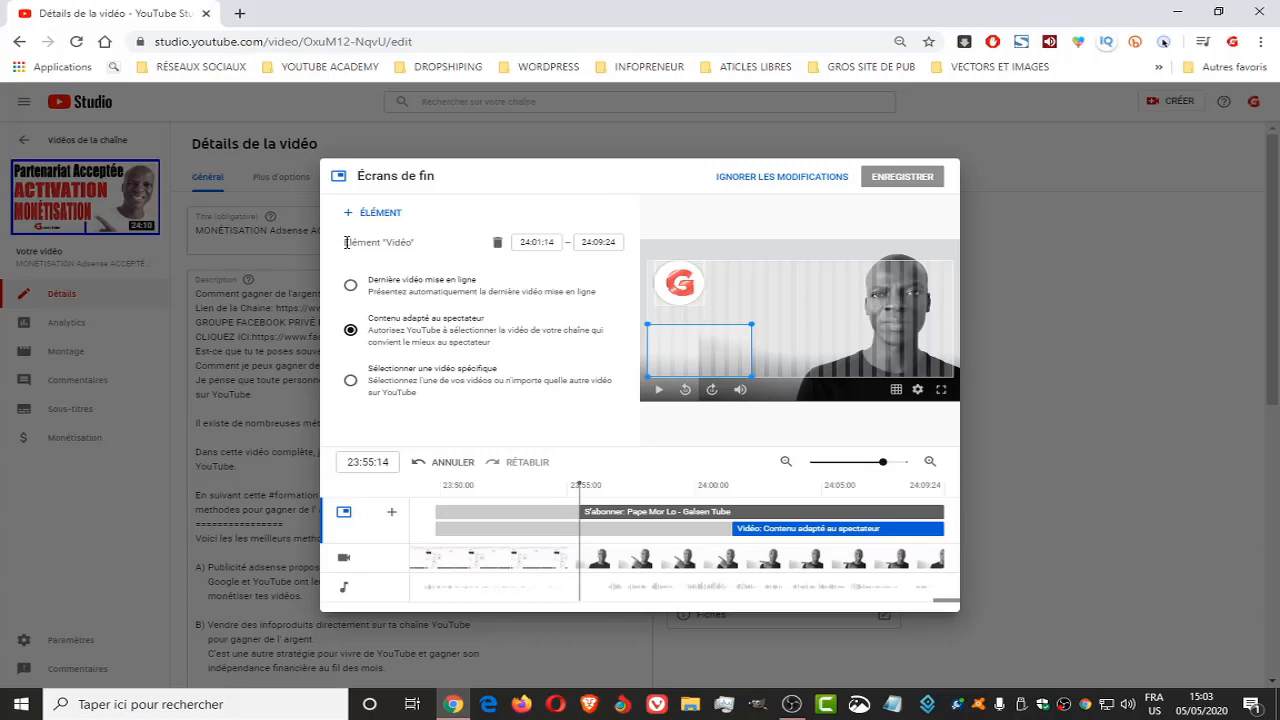
pyautogui.moveTo(345, 242); pyautogui.dragTo(423, 249)
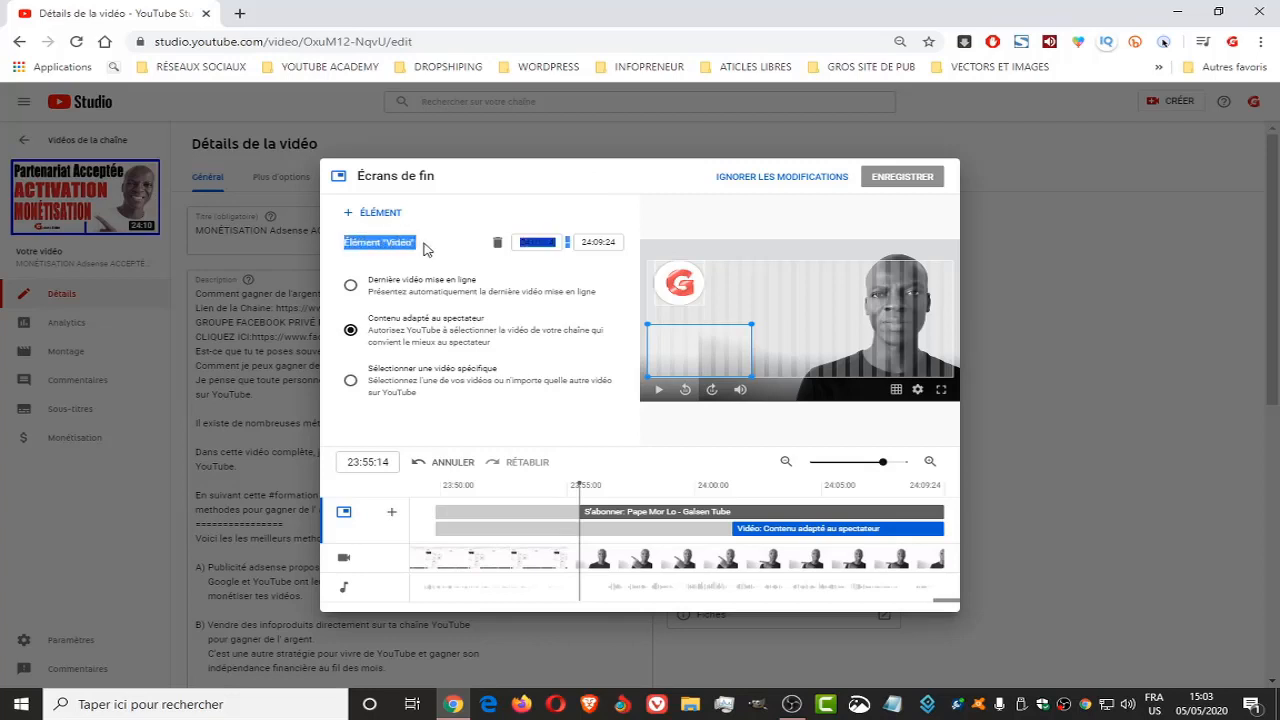
pyautogui.click(424, 249)
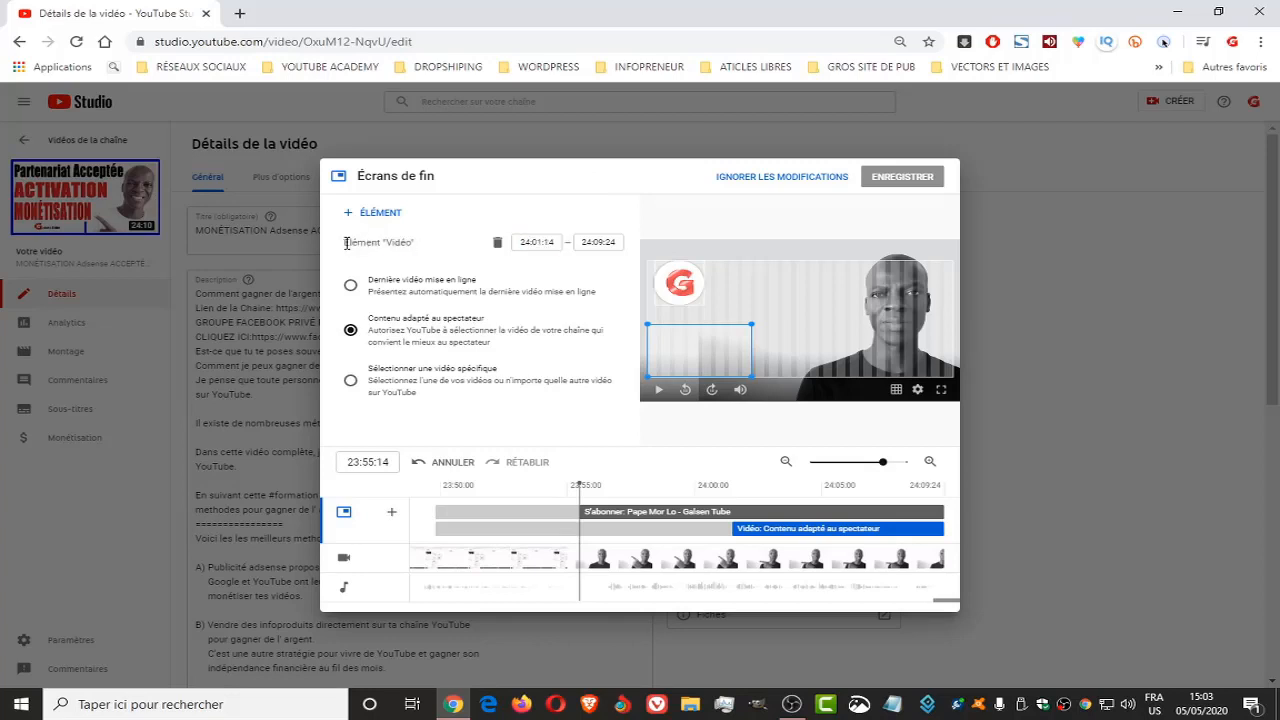
pyautogui.moveTo(345, 242); pyautogui.dragTo(418, 249)
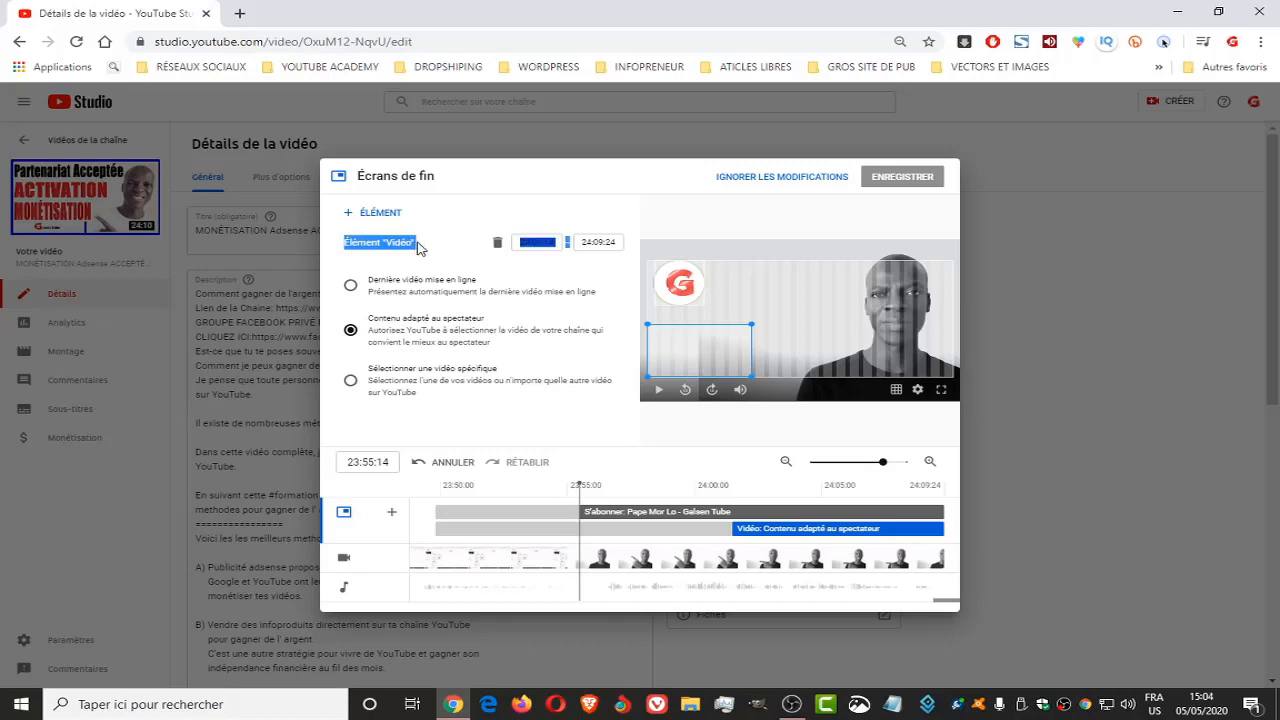
pyautogui.click(419, 249)
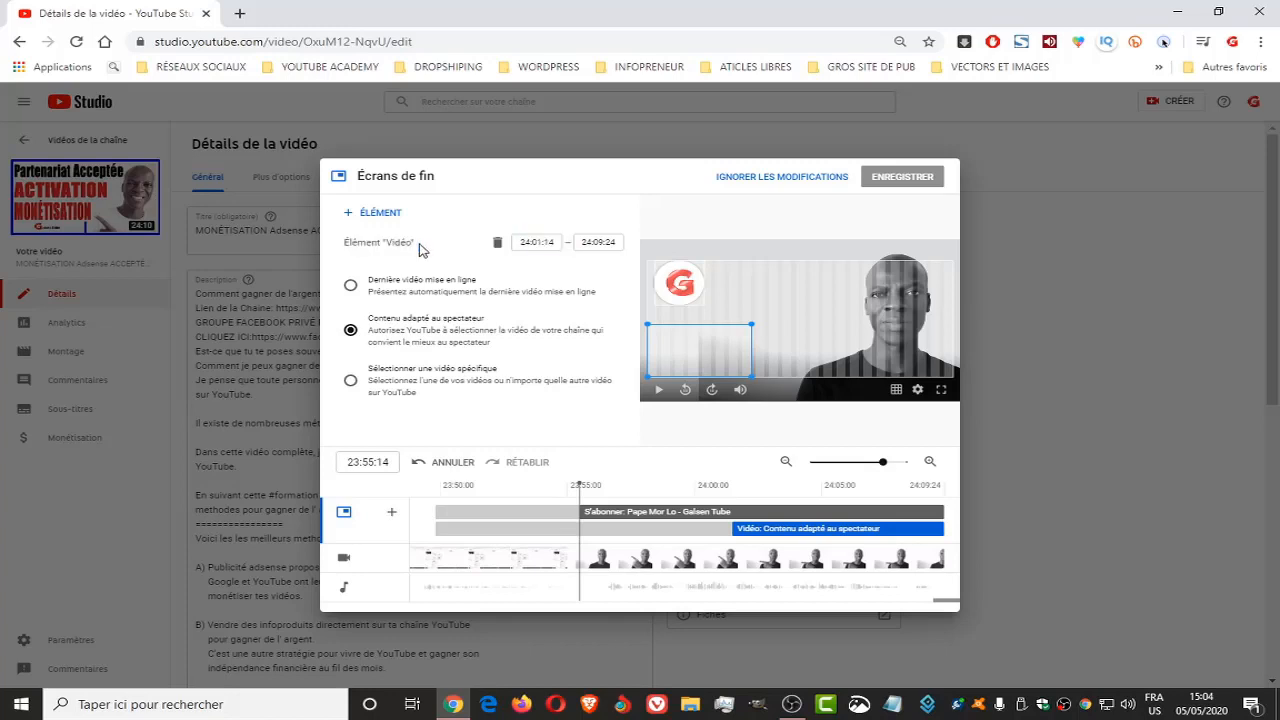